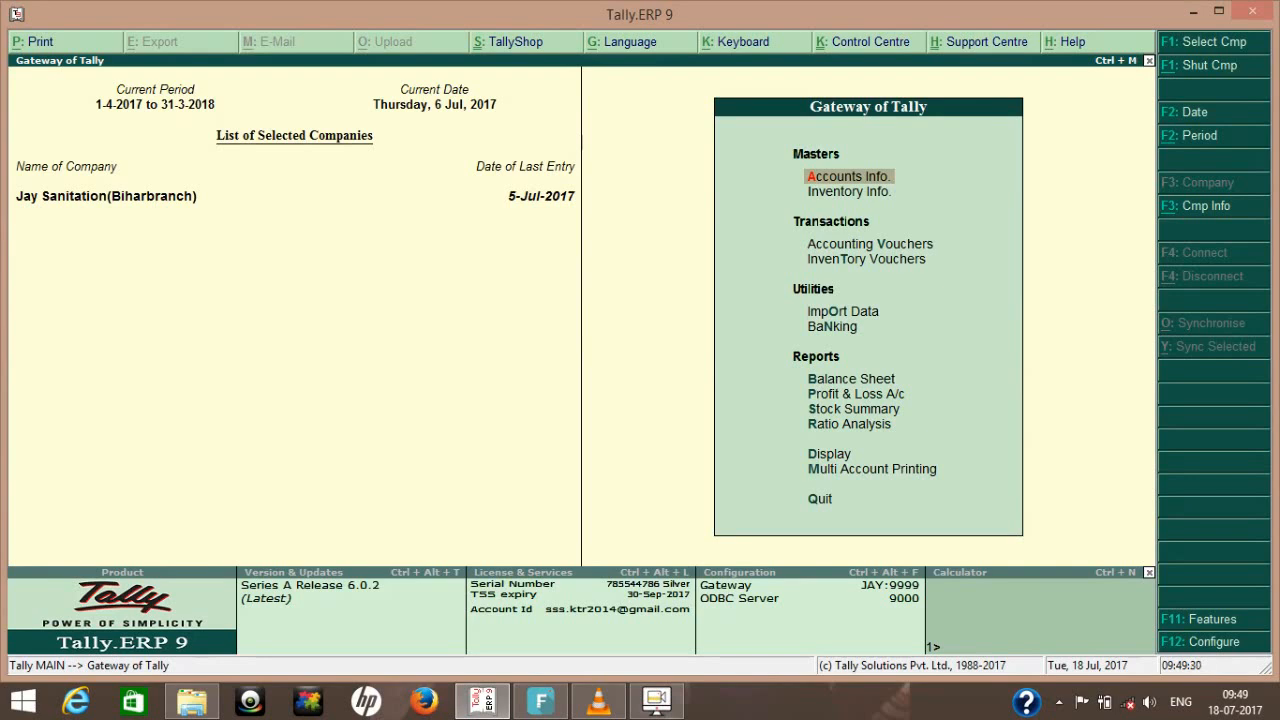
- Open the Day Book for the period 1-7-2017 to 6-7-2017
{"action": "key", "text": "d"}
{"action": "key", "text": "Down"}
{"action": "key", "text": "Return"}
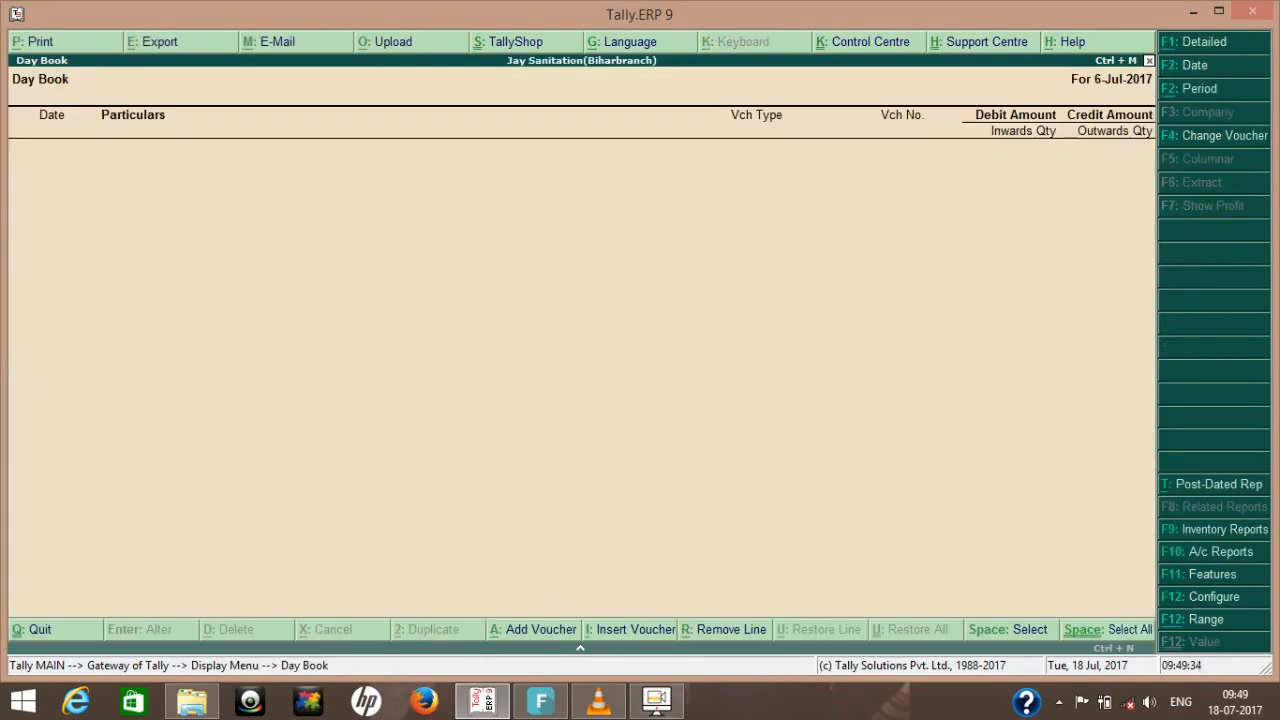
{"action": "key", "text": "Escape"}
{"action": "key", "text": "Return"}
{"action": "key", "text": "super+c"}
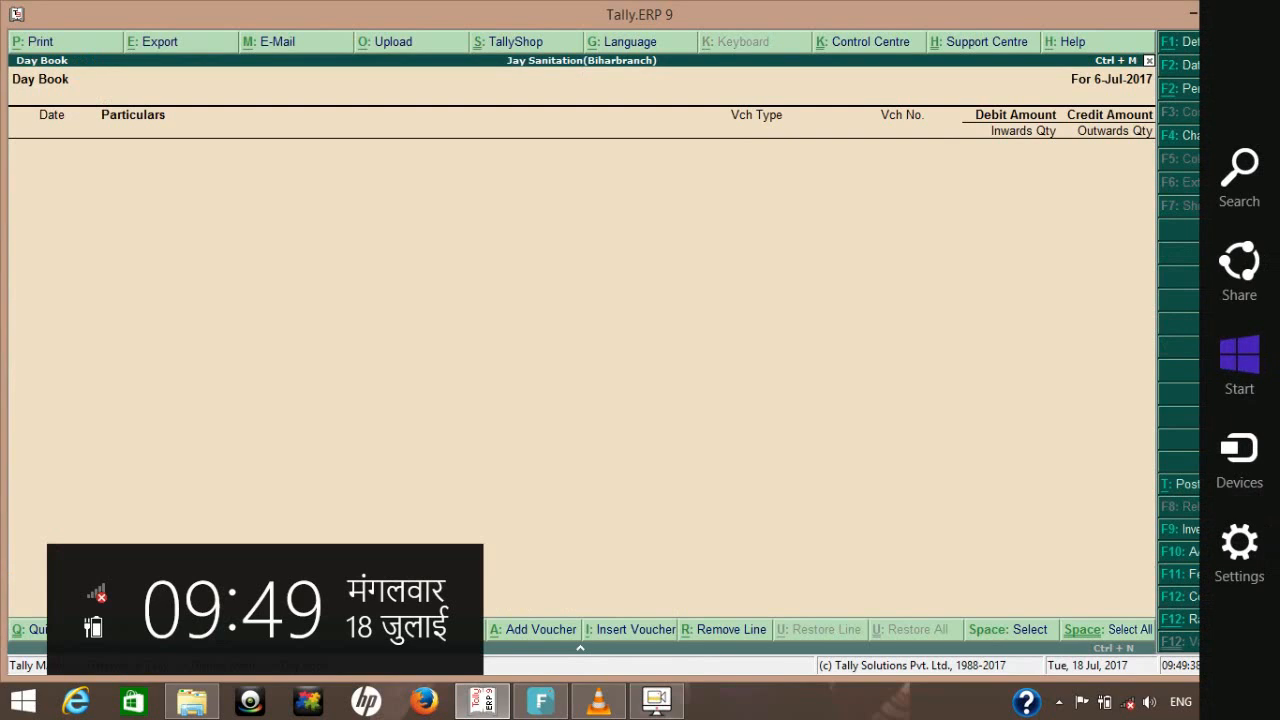
{"action": "key", "text": "Escape"}
{"action": "key", "text": "alt+F2"}
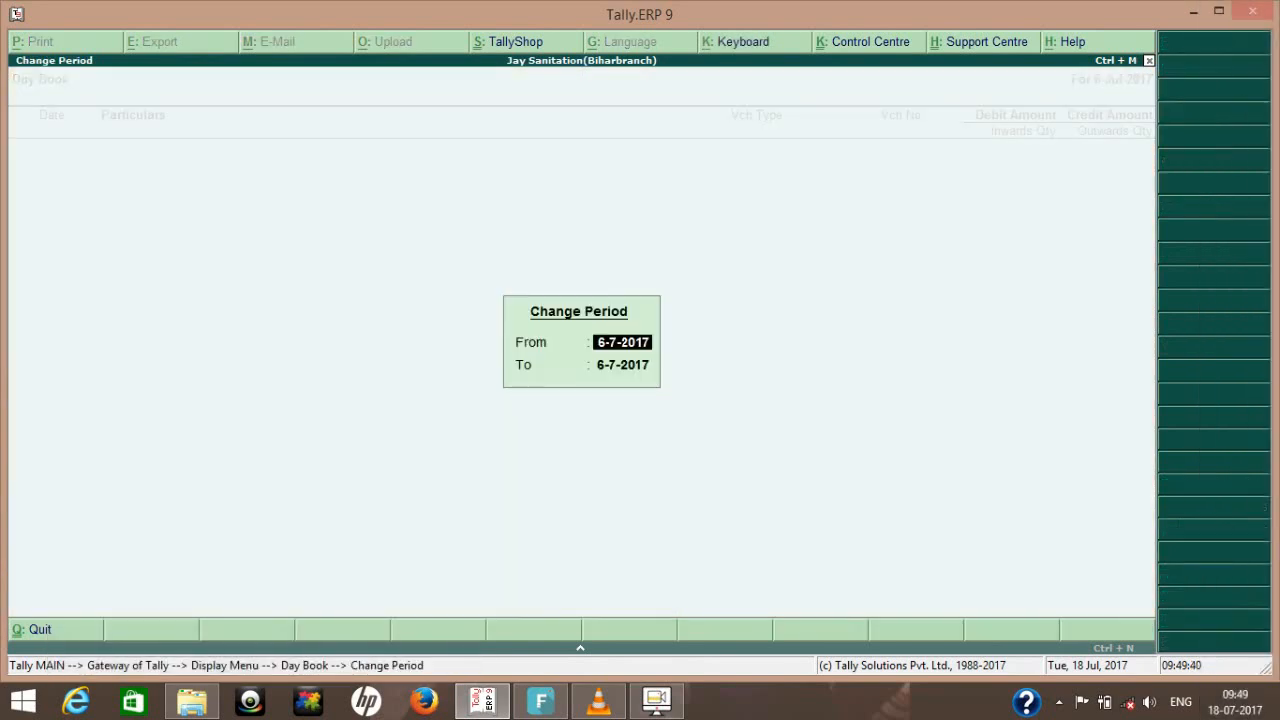
{"action": "type", "text": "1-7"}
{"action": "key", "text": "Return"}
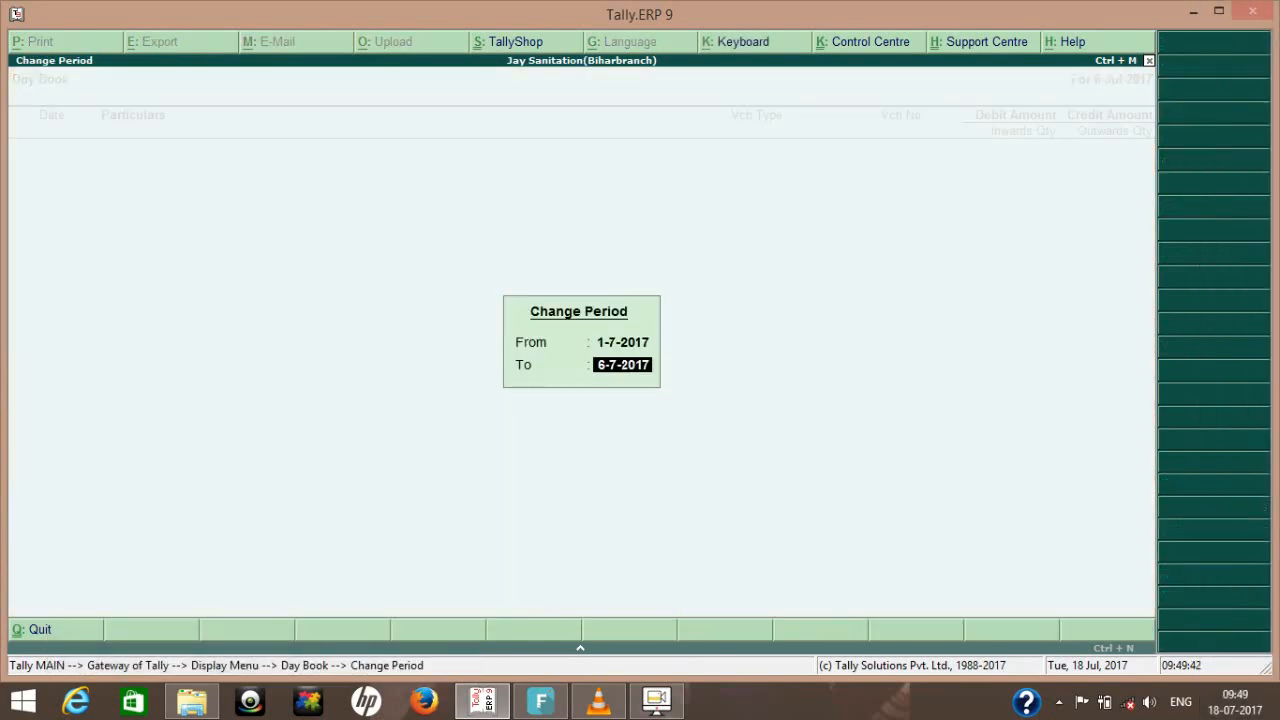
{"action": "key", "text": "Return"}
- Open the 5-Jul-2017 payment voucher to Urd Supplier and review its date and bank account
{"action": "key", "text": "Down"}
{"action": "key", "text": "Down"}
{"action": "key", "text": "Return"}
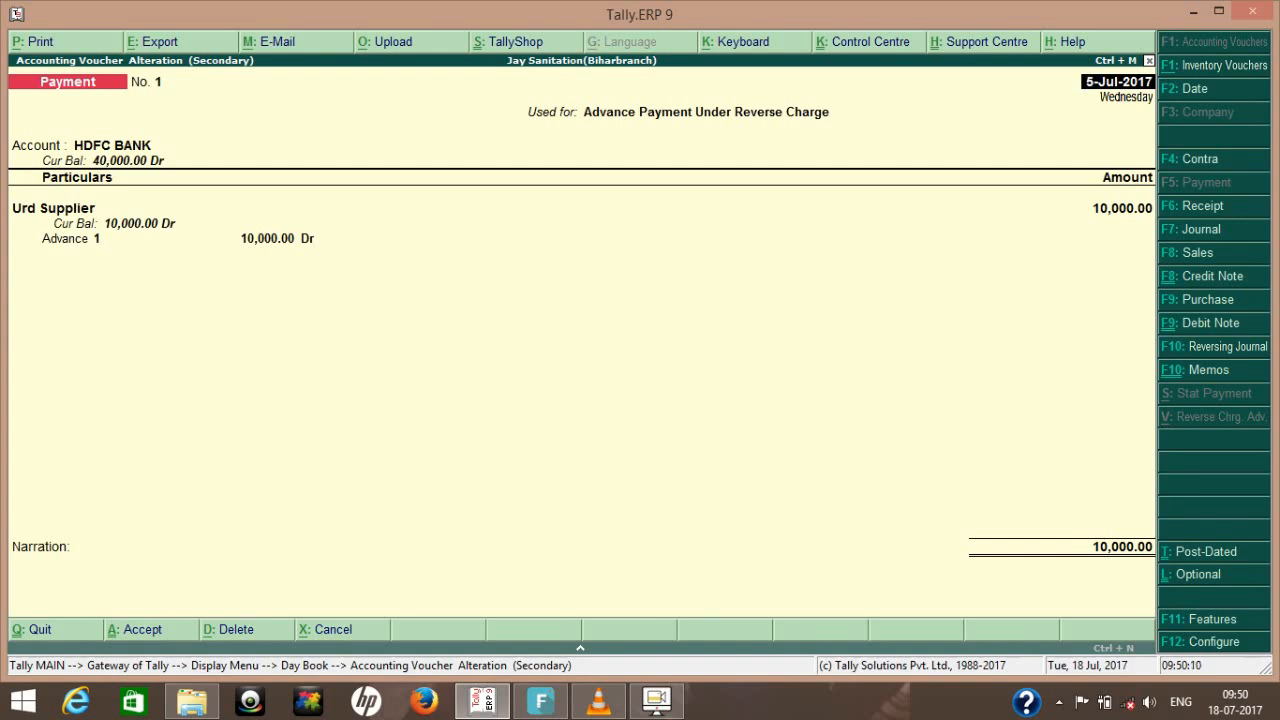
{"action": "key", "text": "Return"}
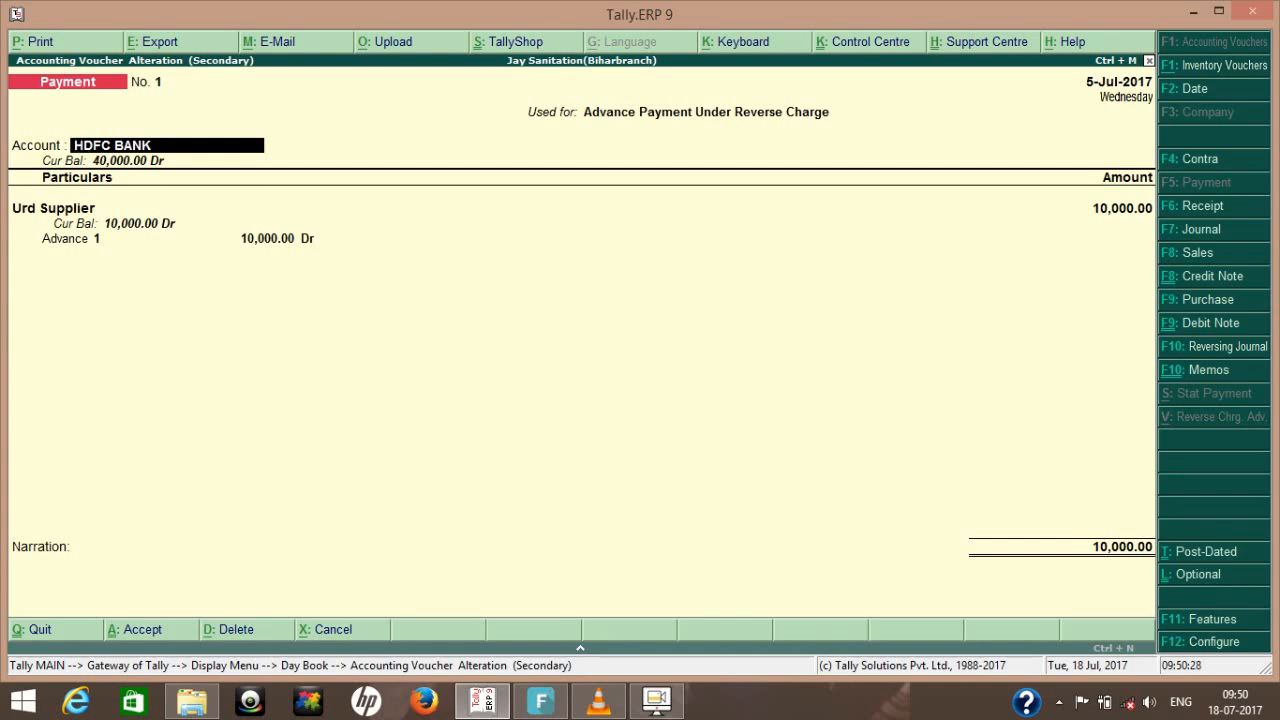
{"action": "key", "text": "Return"}
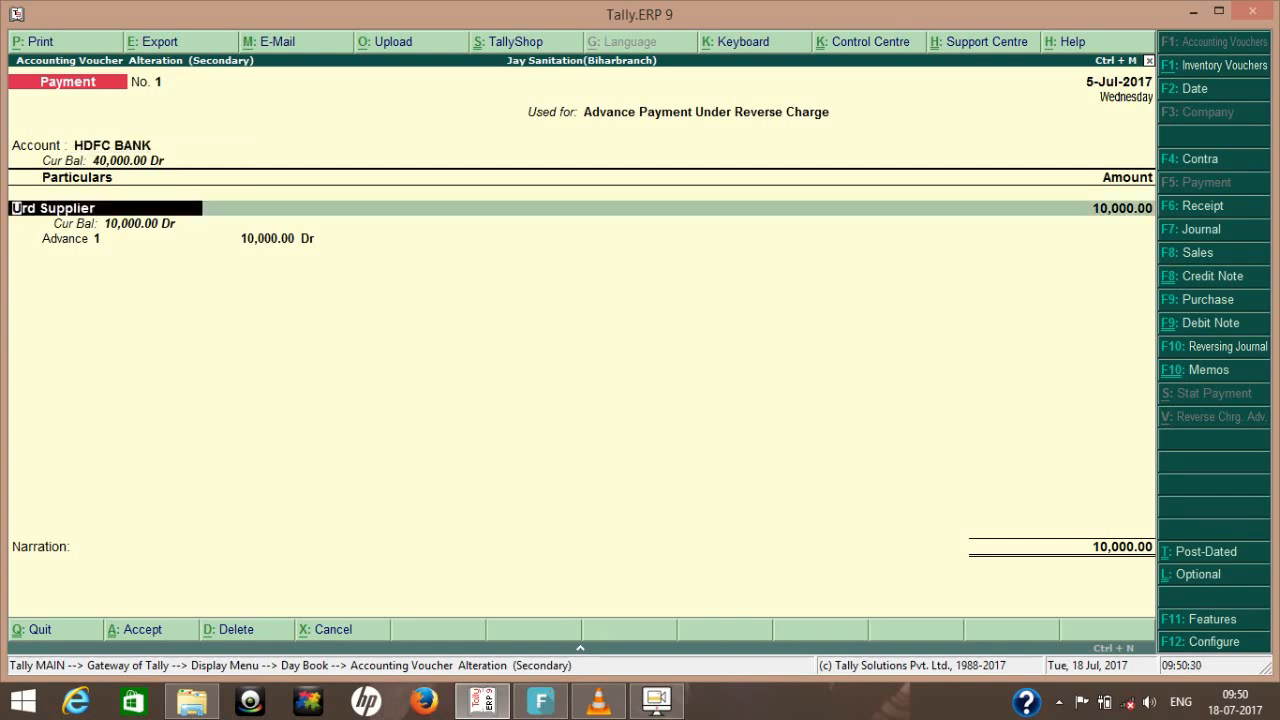
- Examine the Urd Supplier ledger from within the voucher, including its GST details, and accept it as it is
{"action": "key", "text": "ctrl+Return"}
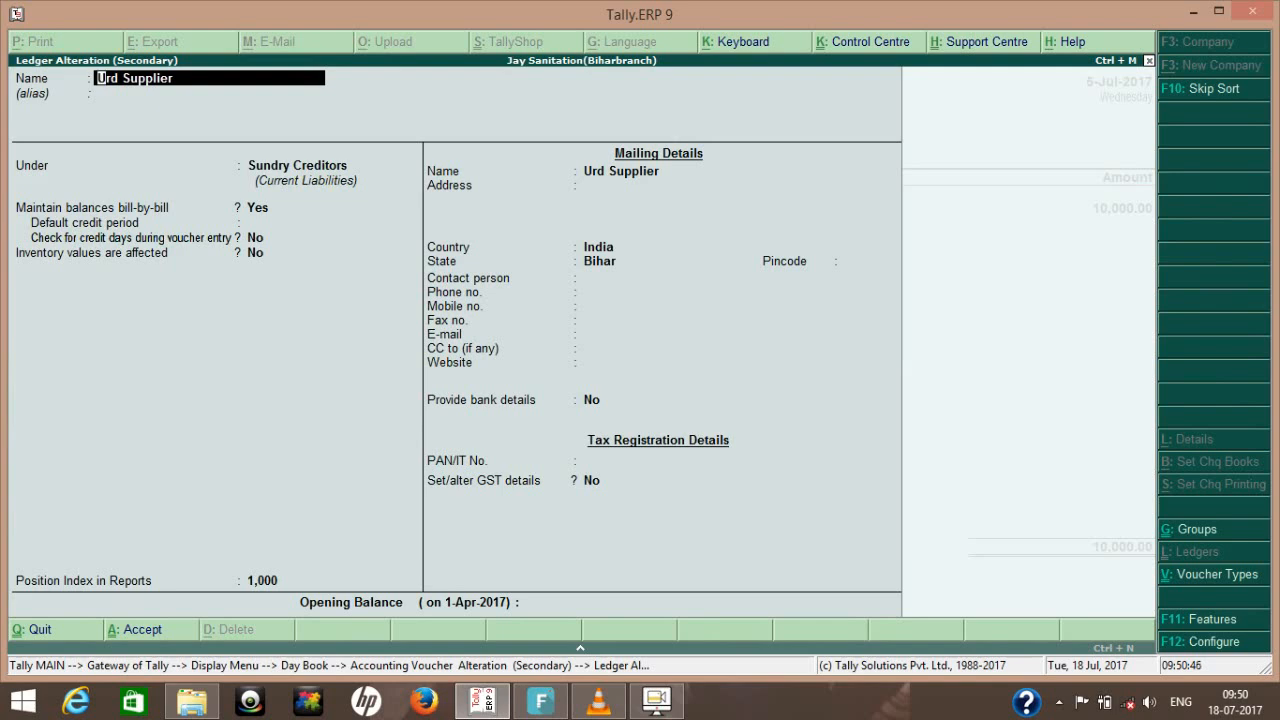
{"action": "key", "text": "Return"}
{"action": "key", "text": "Return"}
{"action": "key", "text": "Return"}
{"action": "key", "text": "Return"}
{"action": "key", "text": "Return"}
{"action": "key", "text": "Return"}
{"action": "key", "text": "Return"}
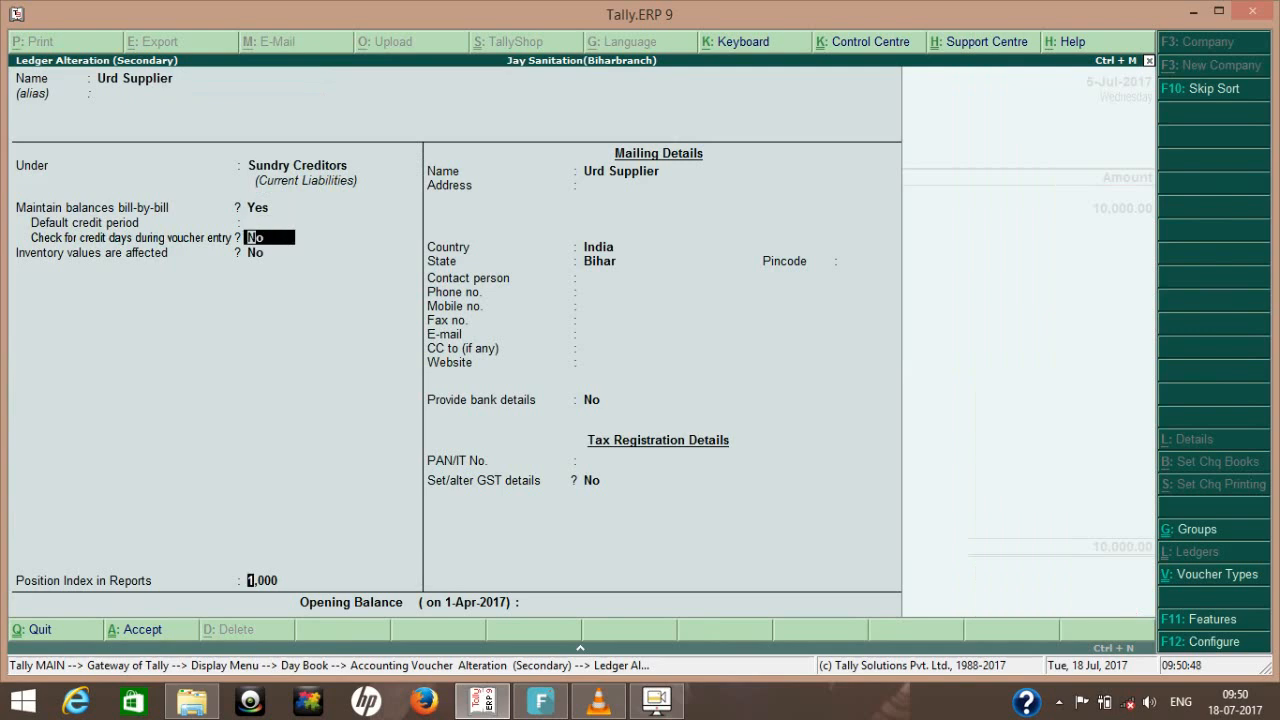
{"action": "key", "text": "Return"}
{"action": "key", "text": "Return"}
{"action": "key", "text": "Return"}
{"action": "key", "text": "Return"}
{"action": "key", "text": "Return"}
{"action": "key", "text": "Return"}
{"action": "key", "text": "Return"}
{"action": "key", "text": "Return"}
{"action": "key", "text": "Return"}
{"action": "key", "text": "Return"}
{"action": "key", "text": "Return"}
{"action": "key", "text": "Return"}
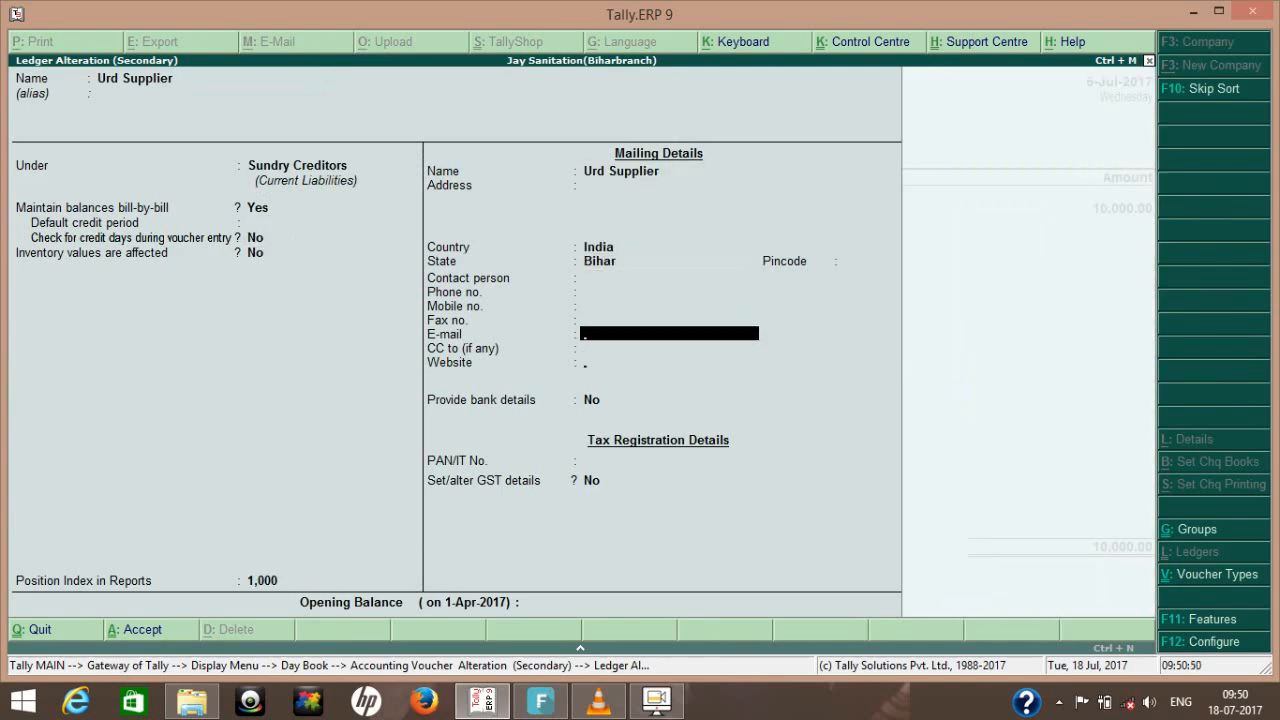
{"action": "key", "text": "Return"}
{"action": "type", "text": "y"}
{"action": "key", "text": "Return"}
{"action": "key", "text": "Return"}
{"action": "key", "text": "Return"}
{"action": "key", "text": "Return"}
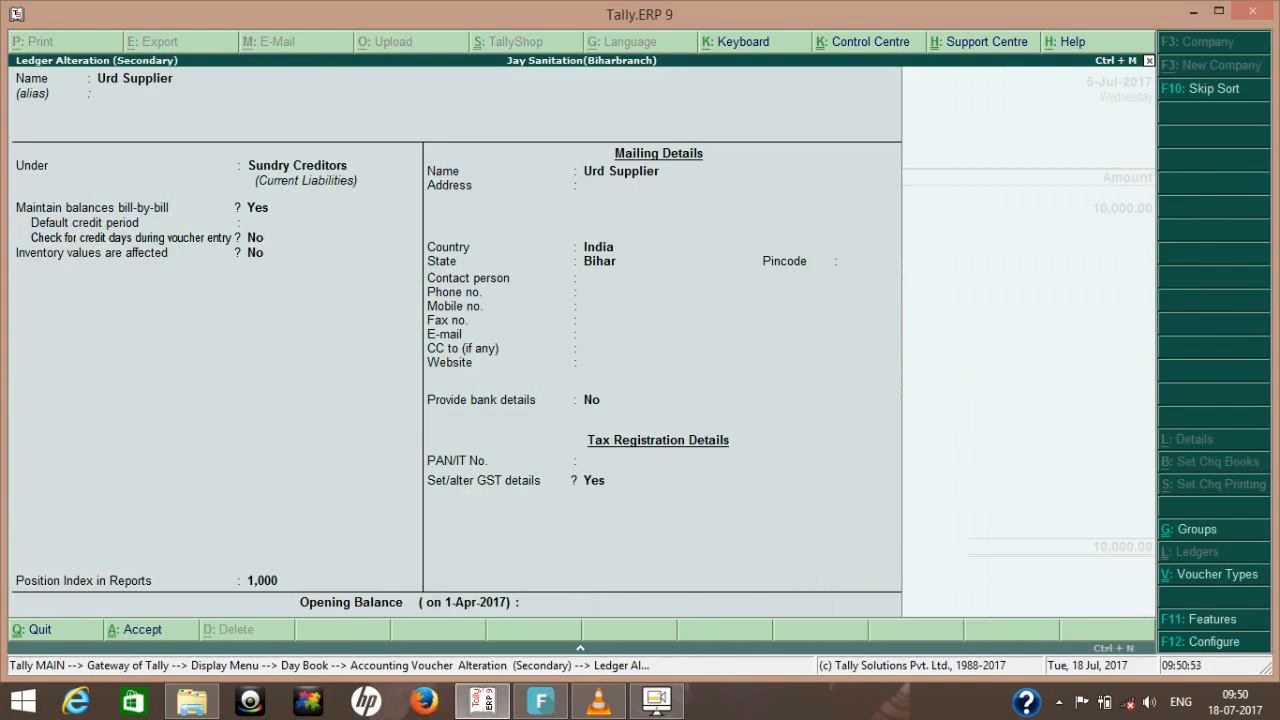
{"action": "key", "text": "Return"}
{"action": "key", "text": "Return"}
- Examine the GST tax rate details of the stock item PIPE 1" from the voucher's advance payment details
{"action": "key", "text": "BackSpace"}
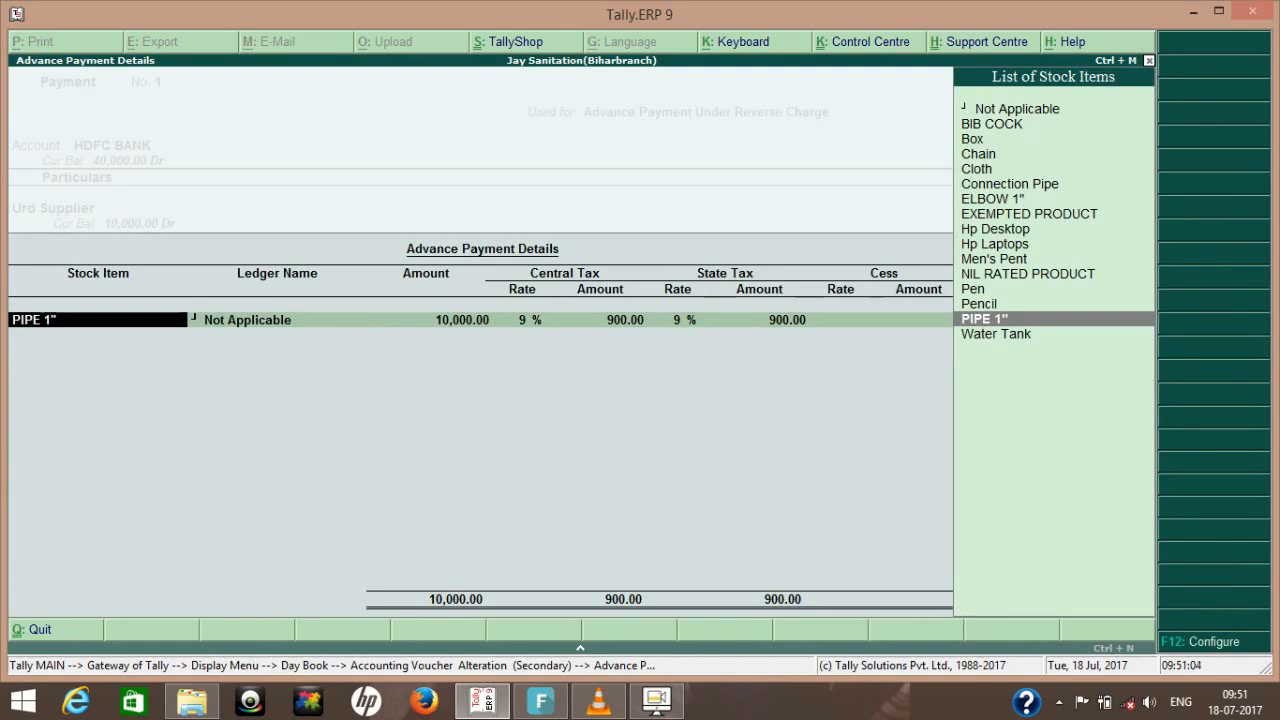
{"action": "key", "text": "ctrl+Return"}
{"action": "key", "text": "Return"}
{"action": "key", "text": "Return"}
{"action": "key", "text": "Return"}
{"action": "key", "text": "Return"}
{"action": "key", "text": "Return"}
{"action": "key", "text": "Return"}
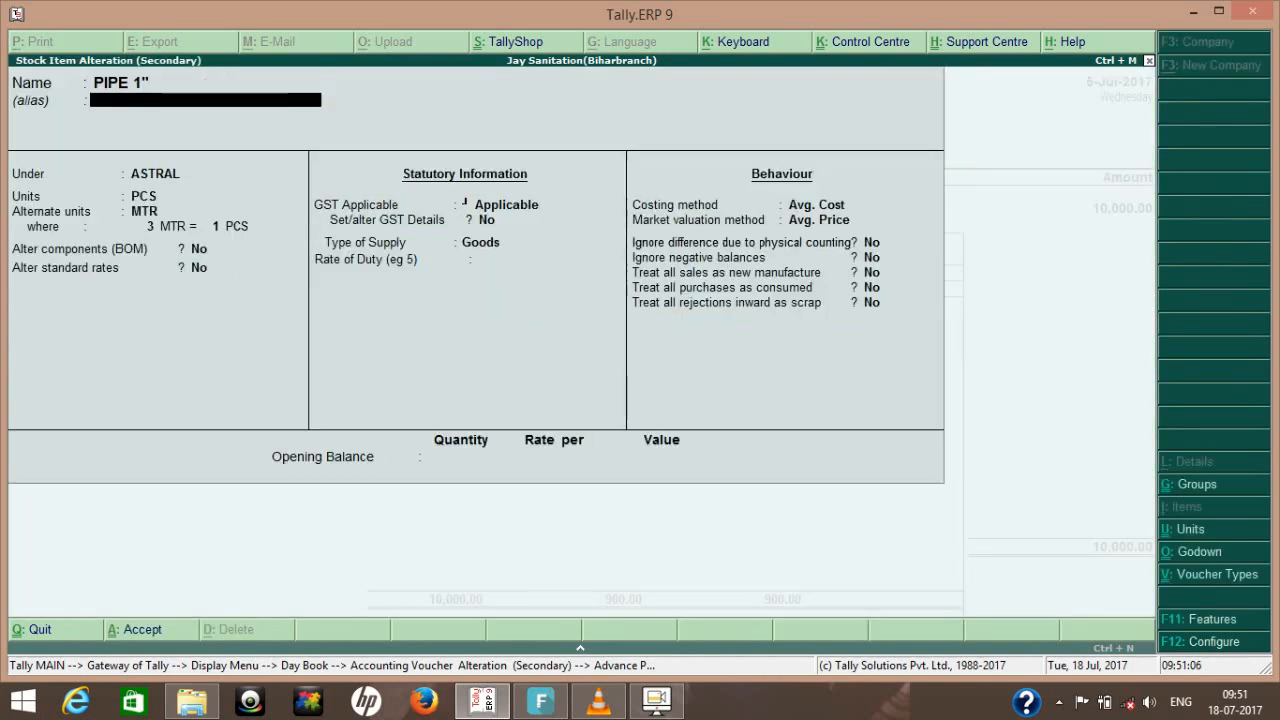
{"action": "key", "text": "y"}
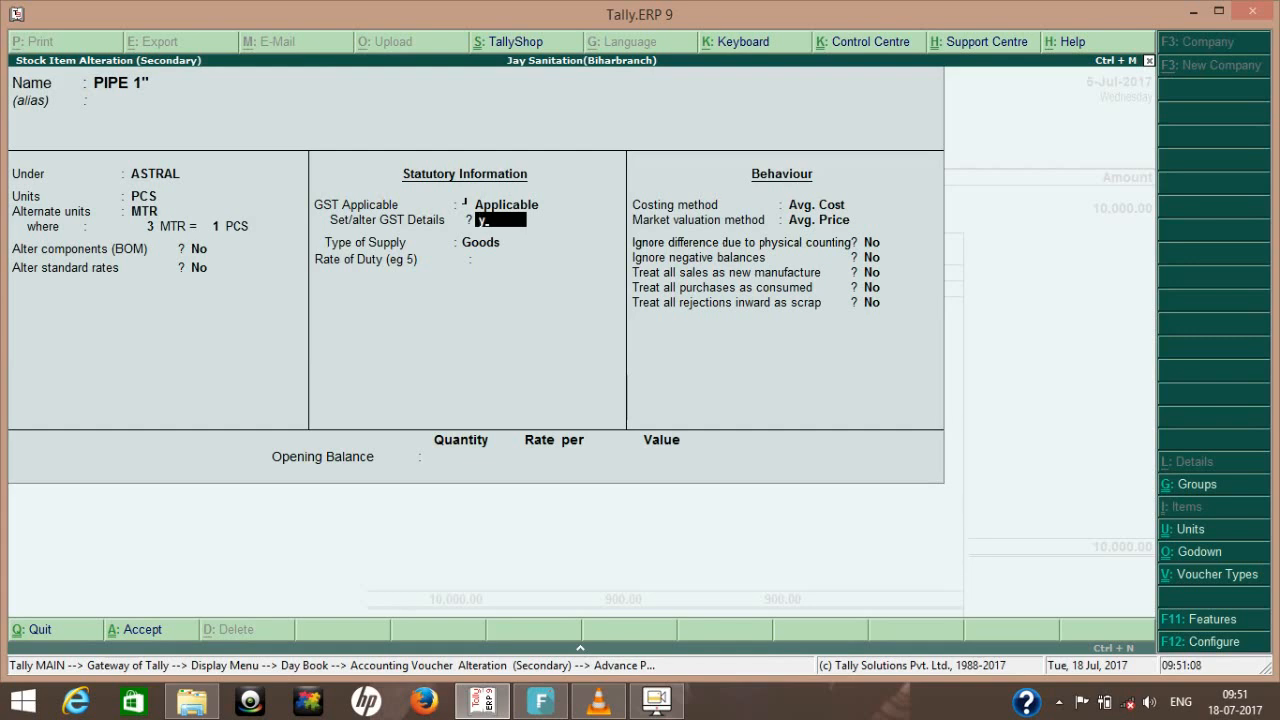
{"action": "key", "text": "Return"}
{"action": "key", "text": "Return"}
{"action": "key", "text": "Return"}
{"action": "key", "text": "Return"}
{"action": "key", "text": "Return"}
{"action": "key", "text": "Return"}
{"action": "key", "text": "Return"}
{"action": "key", "text": "Return"}
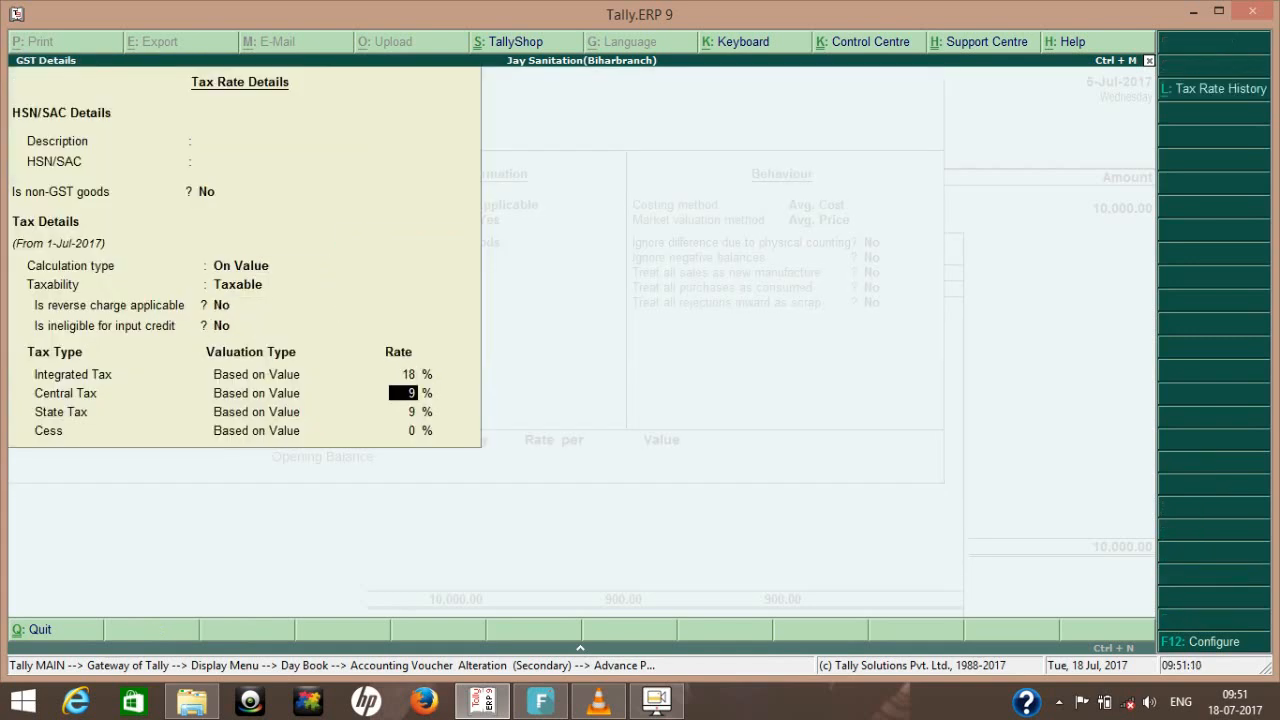
{"action": "key", "text": "Return"}
{"action": "key", "text": "Return"}
{"action": "key", "text": "Return"}
{"action": "key", "text": "Return"}
{"action": "key", "text": "Return"}
{"action": "key", "text": "Return"}
{"action": "key", "text": "Return"}
{"action": "key", "text": "Return"}
{"action": "key", "text": "Return"}
{"action": "key", "text": "Return"}
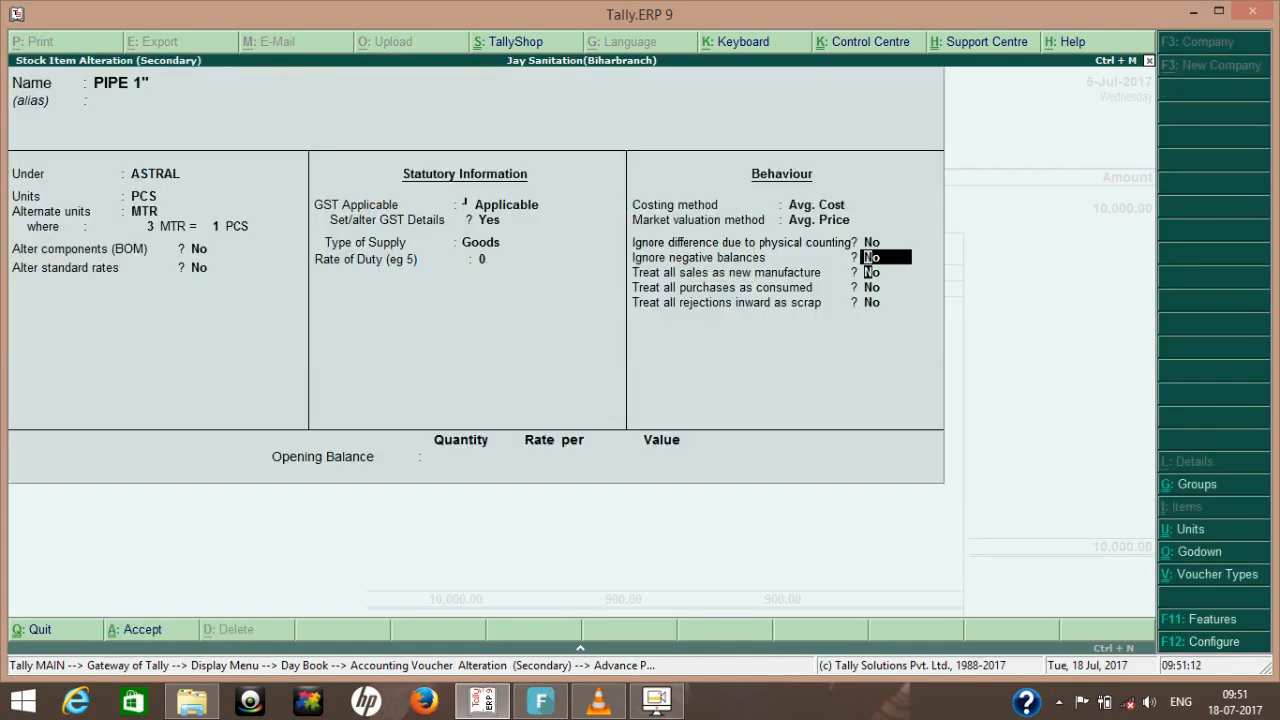
{"action": "key", "text": "Return"}
{"action": "key", "text": "Return"}
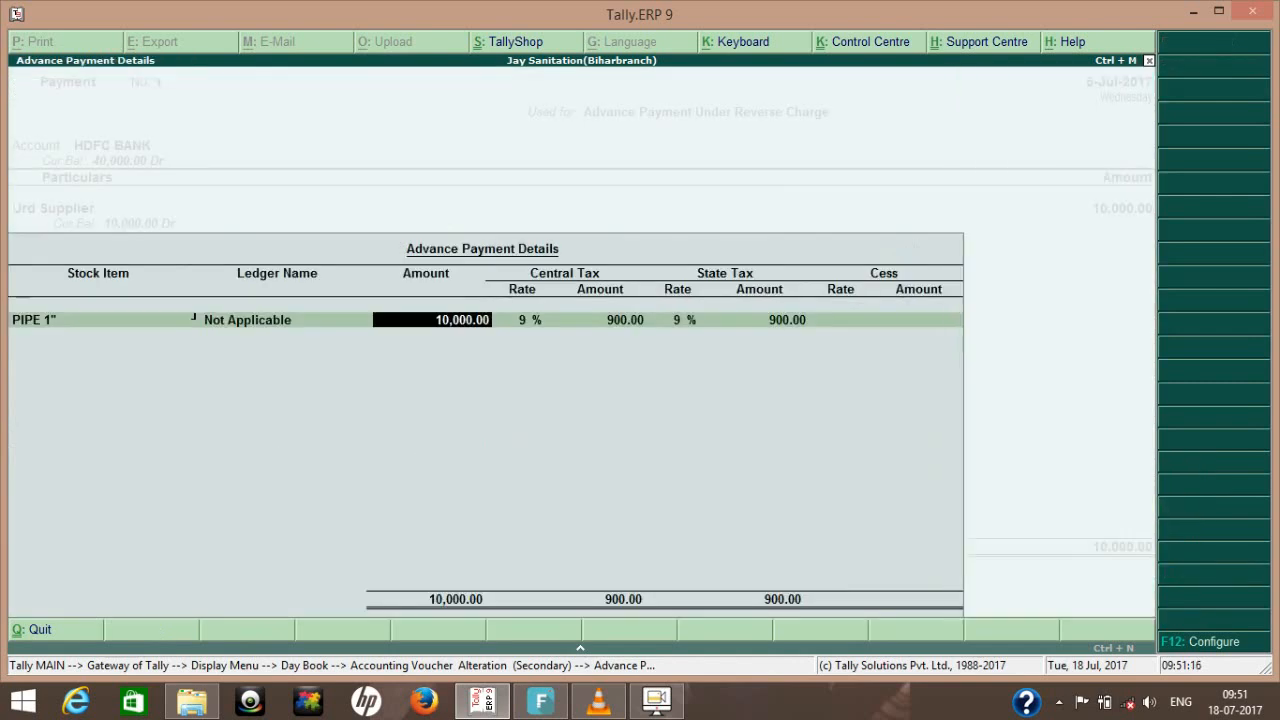
- Confirm the advance payment line for PIPE 1" with the amount 10,000 and end the item list
{"action": "key", "text": "Return"}
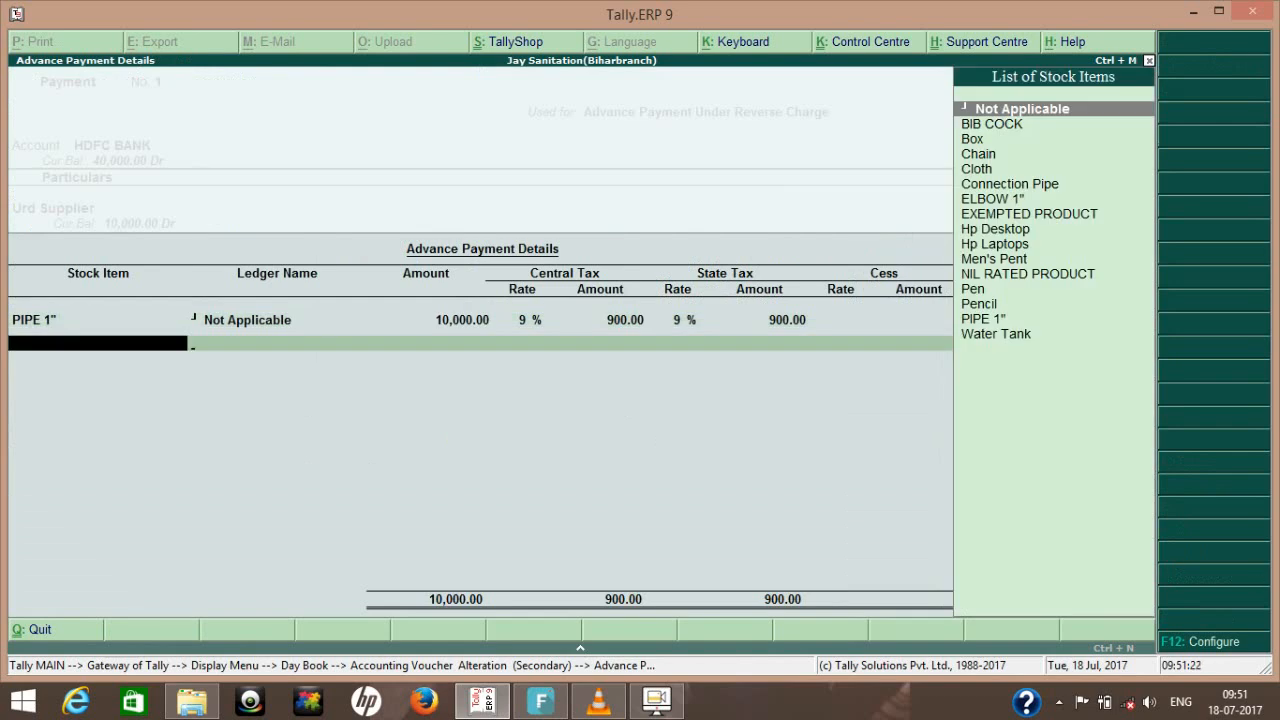
{"action": "key", "text": "Return"}
{"action": "key", "text": "Return"}
{"action": "key", "text": "Return"}
{"action": "key", "text": "Return"}
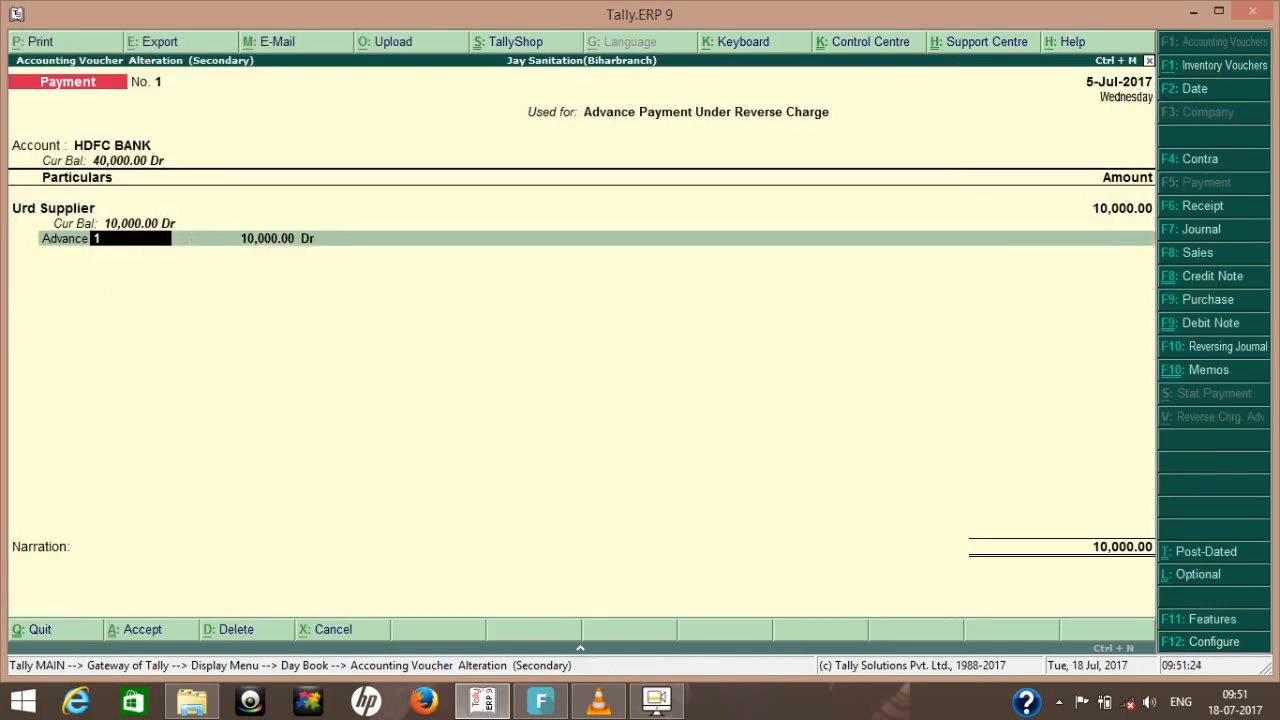
- Keep Advance as the adjustment method with reference 1, save the payment voucher and leave the Day Book
{"action": "key", "text": "BackSpace"}
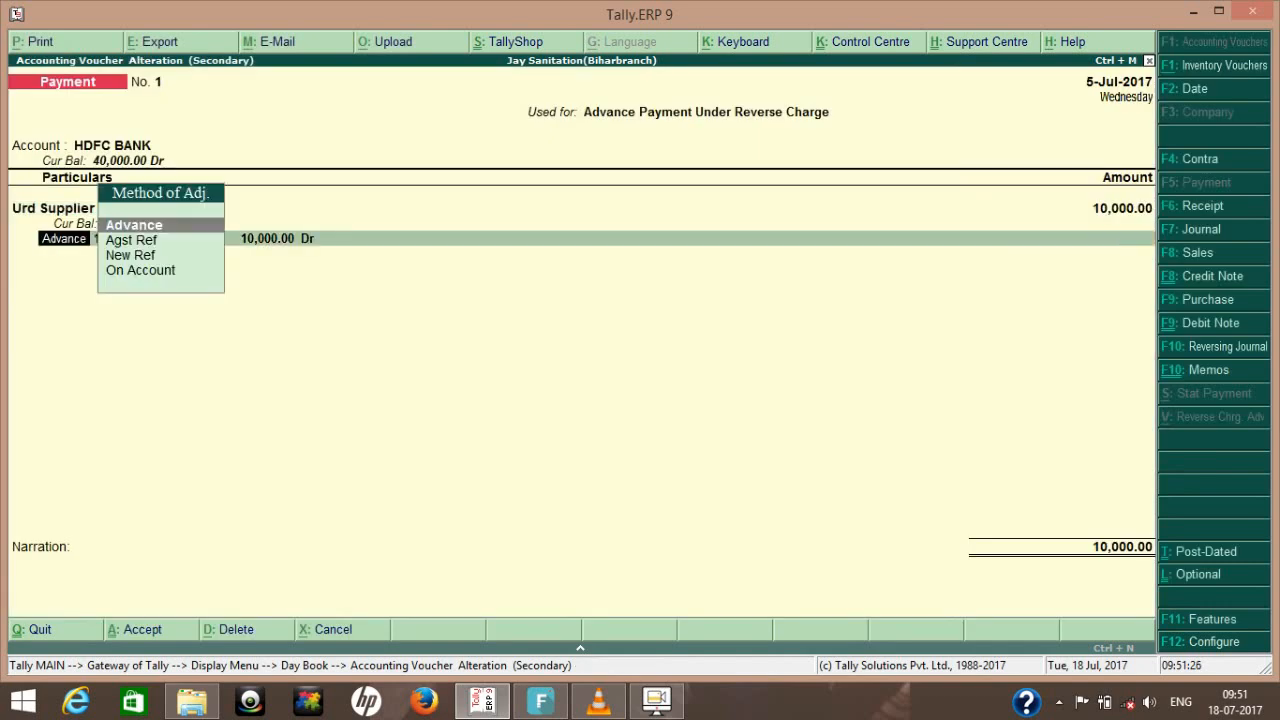
{"action": "key", "text": "Return"}
{"action": "key", "text": "Return"}
{"action": "key", "text": "Return"}
{"action": "key", "text": "Return"}
{"action": "key", "text": "Return"}
{"action": "key", "text": "Return"}
{"action": "key", "text": "Return"}
{"action": "key", "text": "Return"}
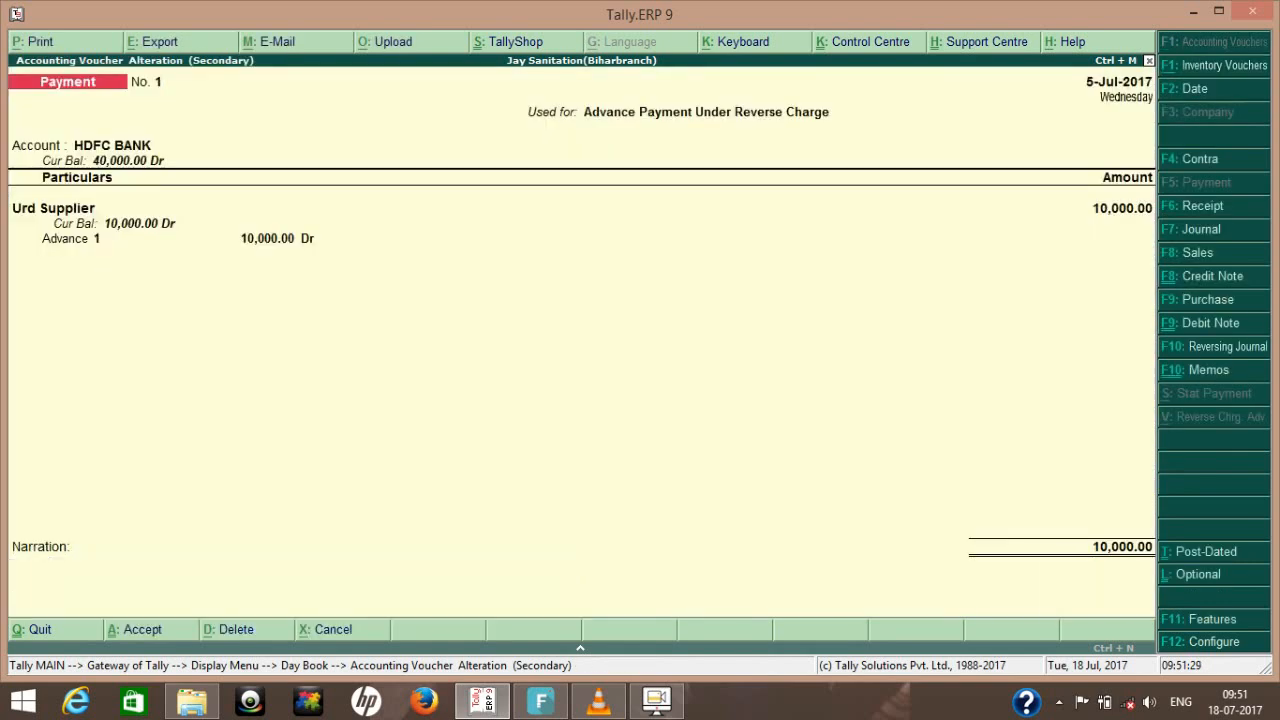
{"action": "key", "text": "ctrl+a"}
{"action": "key", "text": "Escape"}
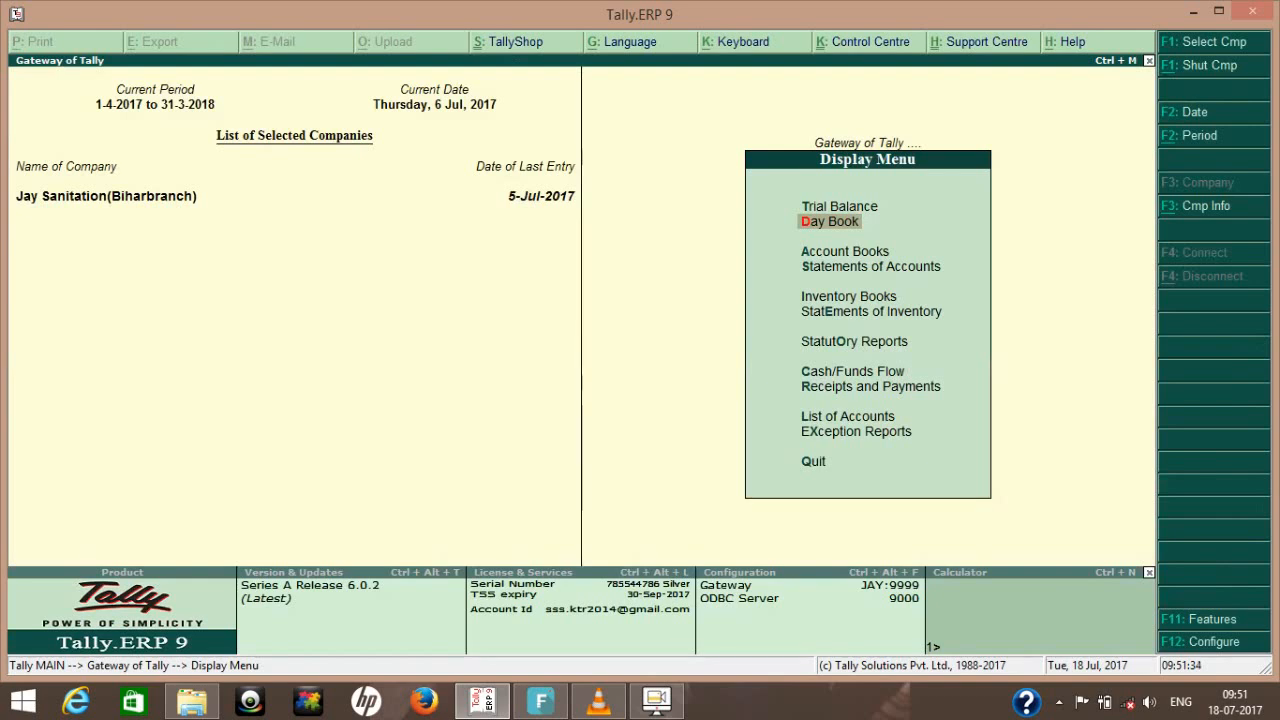
- Open the GSTR-2 report from the statutory GST reports
{"action": "key", "text": "Down"}
{"action": "key", "text": "Down"}
{"action": "key", "text": "Down"}
{"action": "key", "text": "Down"}
{"action": "key", "text": "Down"}
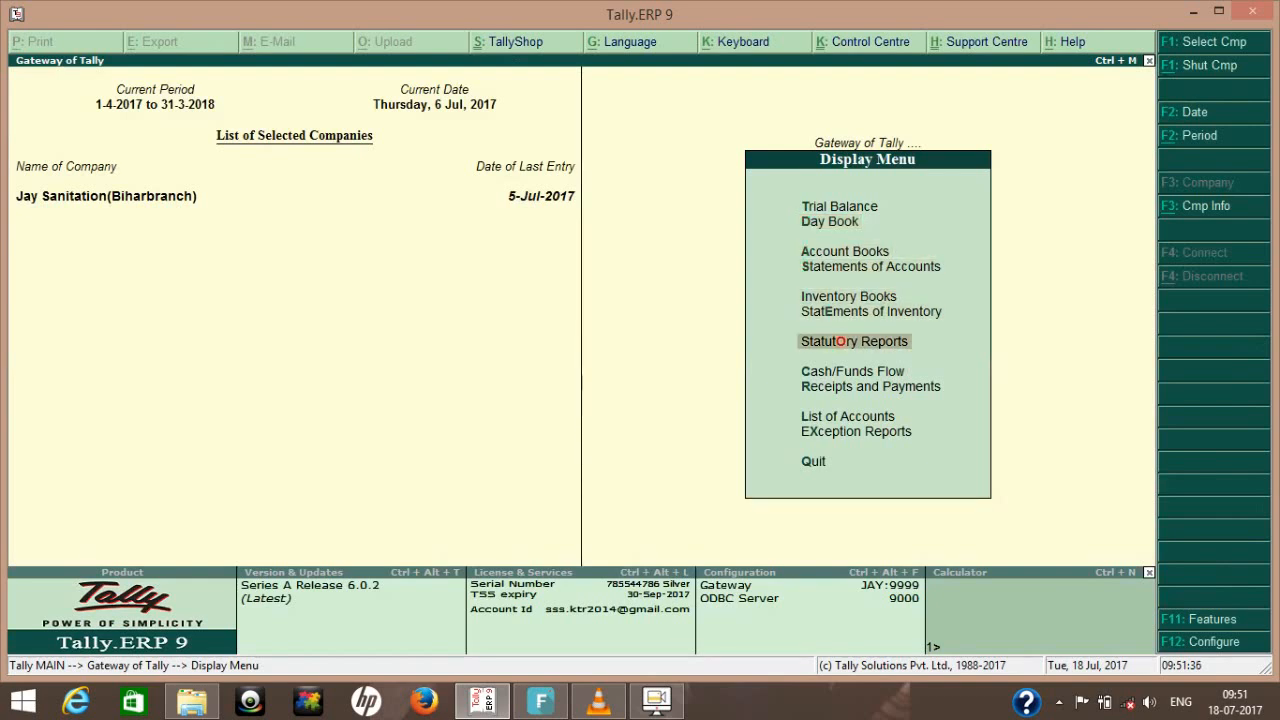
{"action": "key", "text": "Return"}
{"action": "key", "text": "Down"}
{"action": "key", "text": "Up"}
{"action": "key", "text": "Return"}
- Examine the vouchers under Tax liability under Reverse Charge on Advance in GSTR-2, and return to the Gateway of Tally
{"action": "key", "text": "Down"}
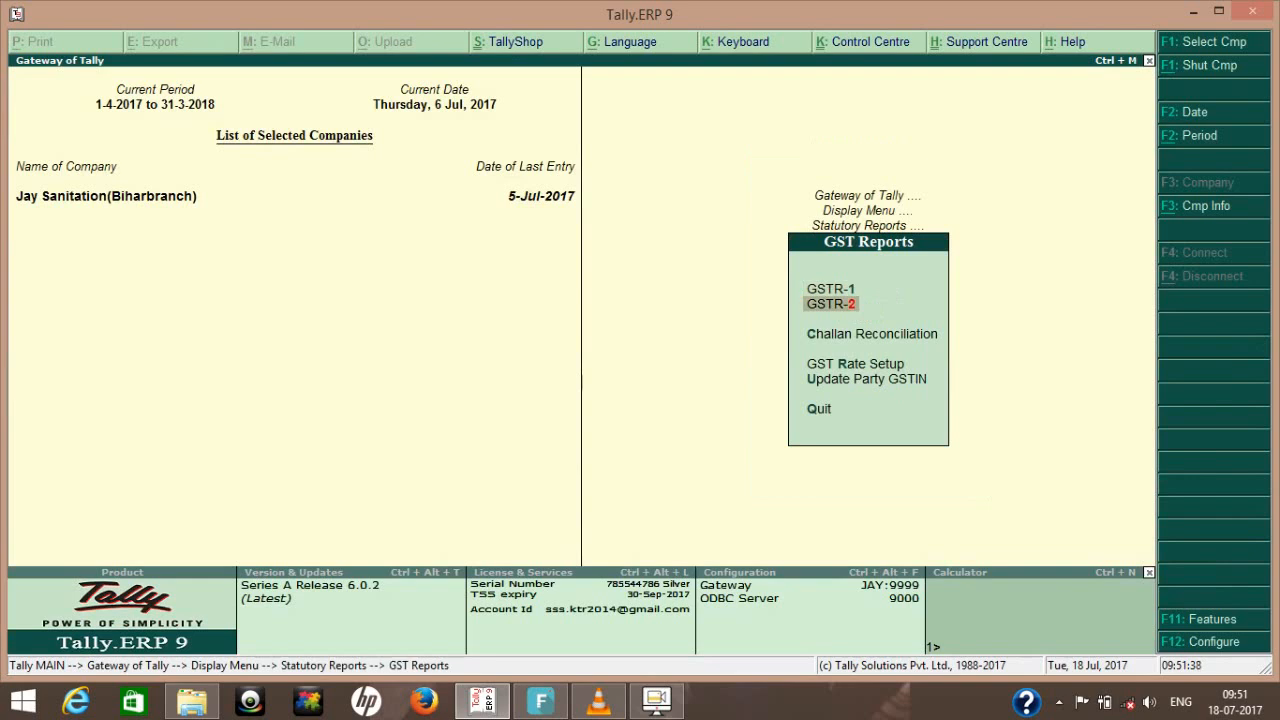
{"action": "key", "text": "Return"}
{"action": "key", "text": "Down"}
{"action": "key", "text": "Down"}
{"action": "key", "text": "Down"}
{"action": "key", "text": "Down"}
{"action": "key", "text": "Down"}
{"action": "key", "text": "Down"}
{"action": "key", "text": "Down"}
{"action": "key", "text": "Down"}
{"action": "key", "text": "Down"}
{"action": "key", "text": "Down"}
{"action": "key", "text": "Down"}
{"action": "key", "text": "Down"}
{"action": "key", "text": "Down"}
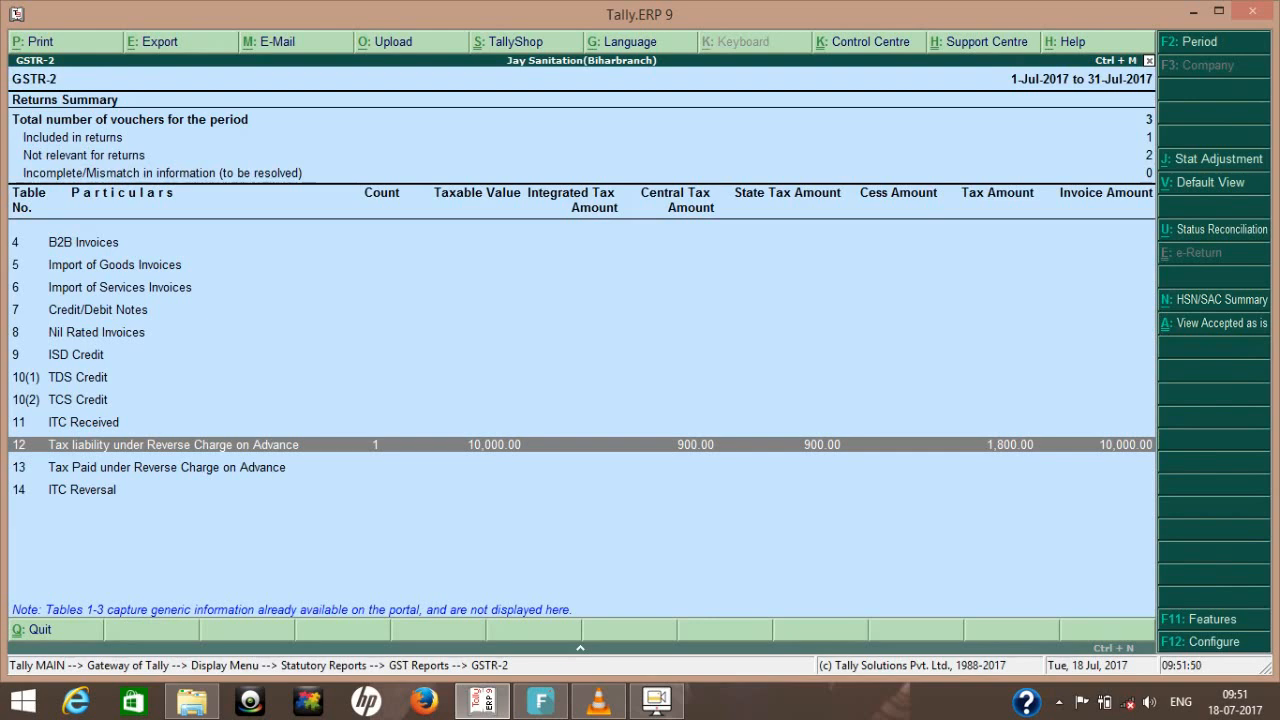
{"action": "key", "text": "Return"}
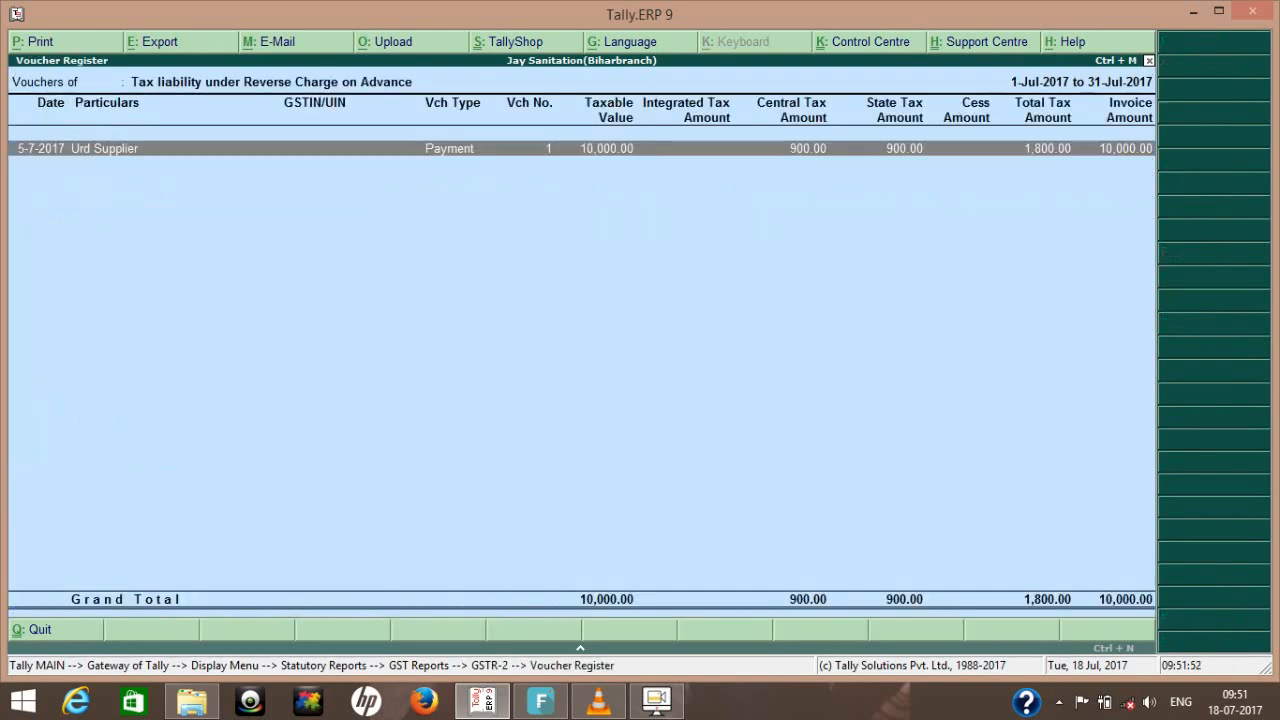
{"action": "key", "text": "Escape"}
{"action": "key", "text": "Escape"}
{"action": "key", "text": "Escape"}
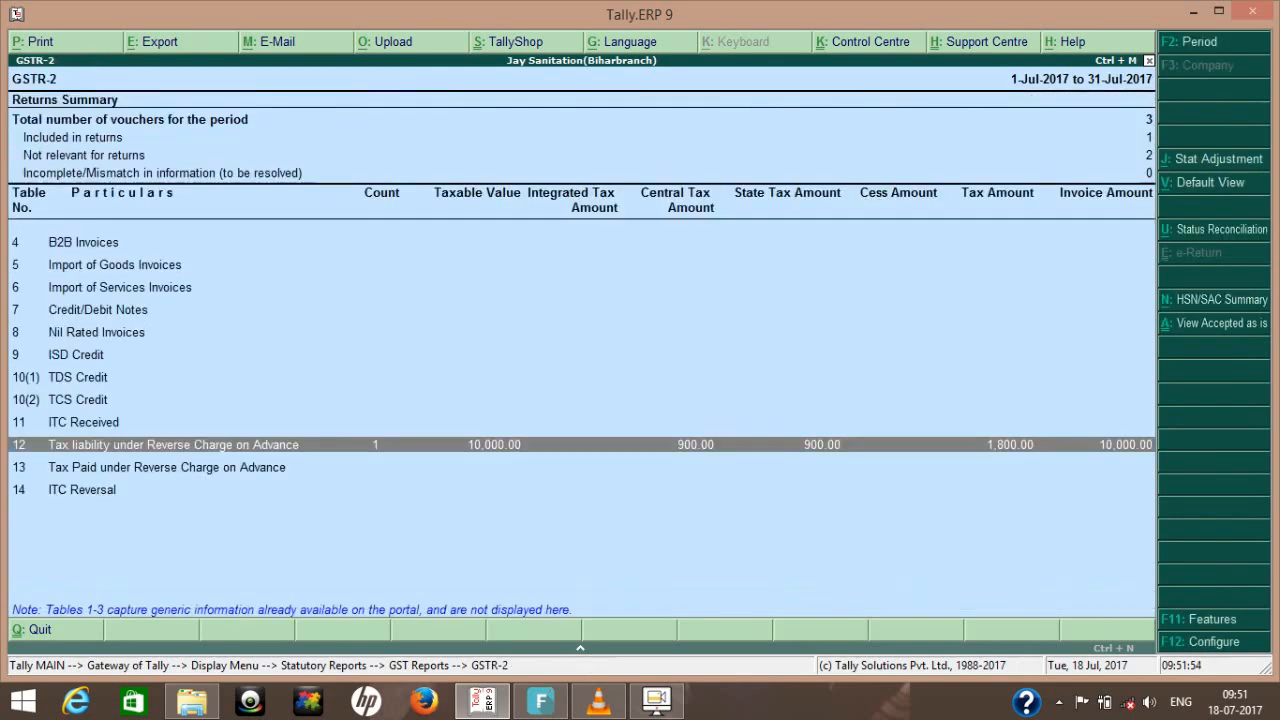
{"action": "key", "text": "Escape"}
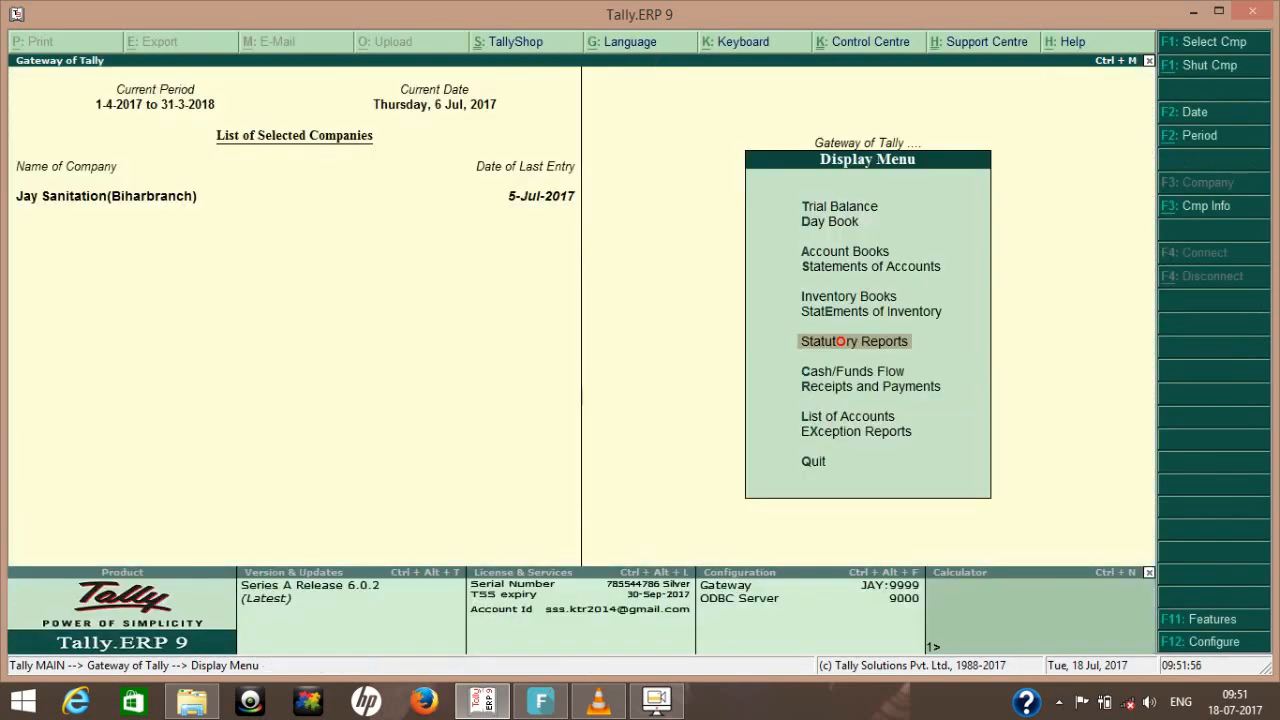
{"action": "key", "text": "Escape"}
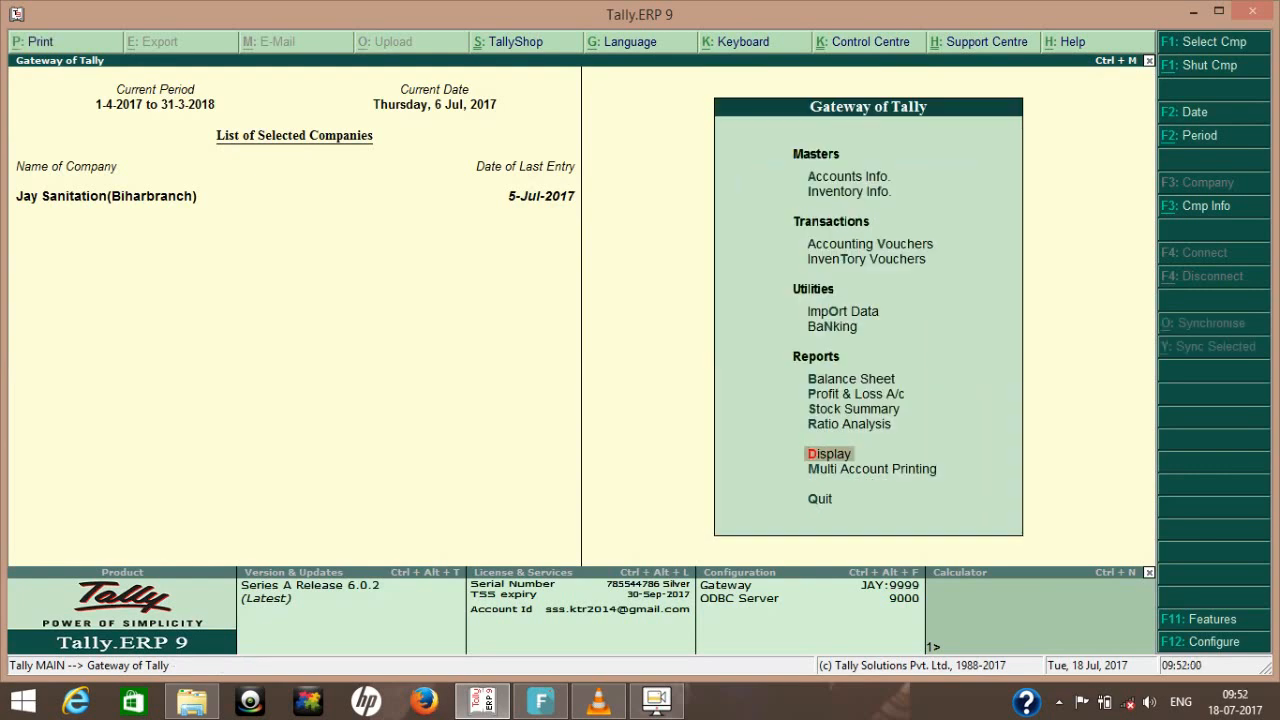
- Start a new purchase voucher, leaving the supplier invoice number and date blank
{"action": "key", "text": "v"}
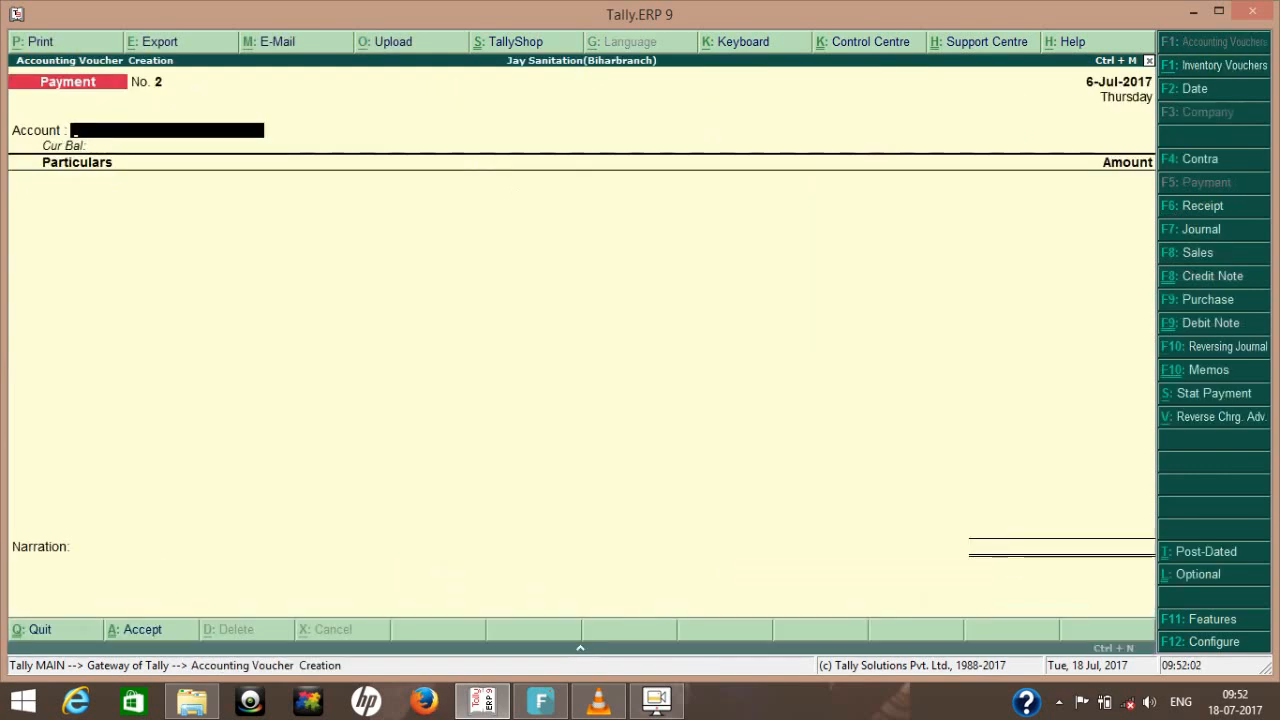
{"action": "key", "text": "F9"}
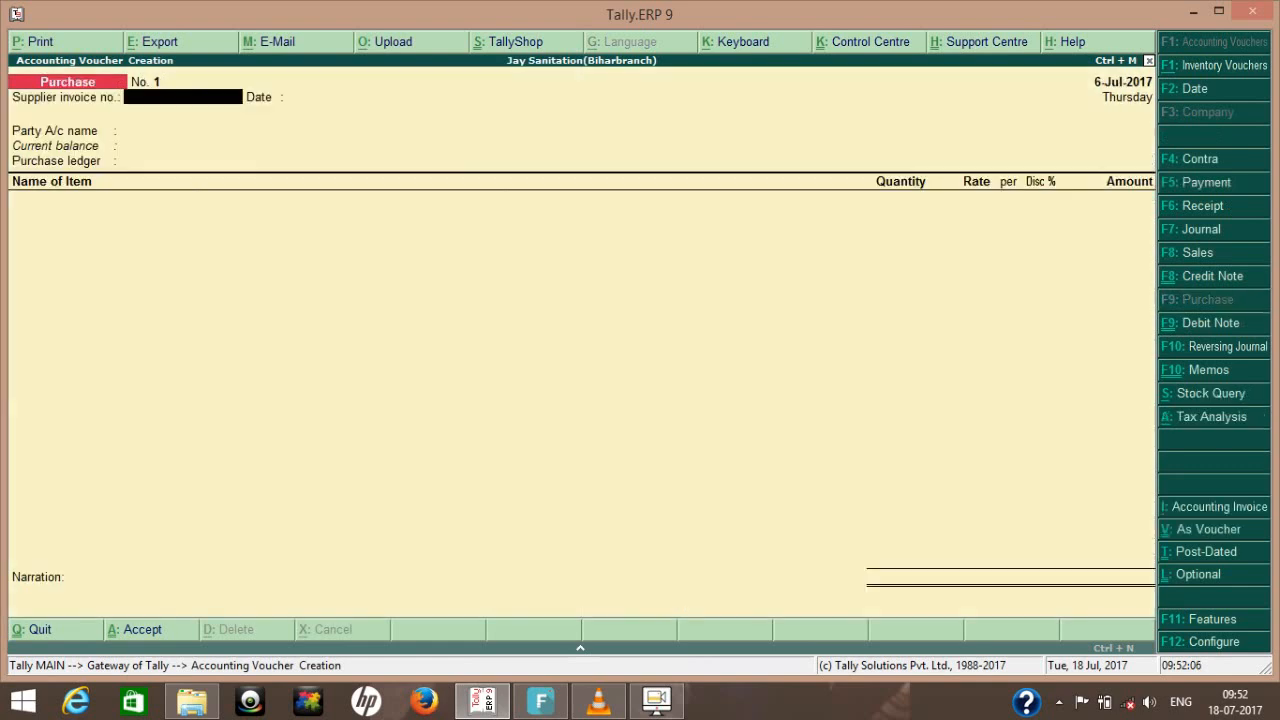
{"action": "key", "text": "Return"}
{"action": "key", "text": "Return"}
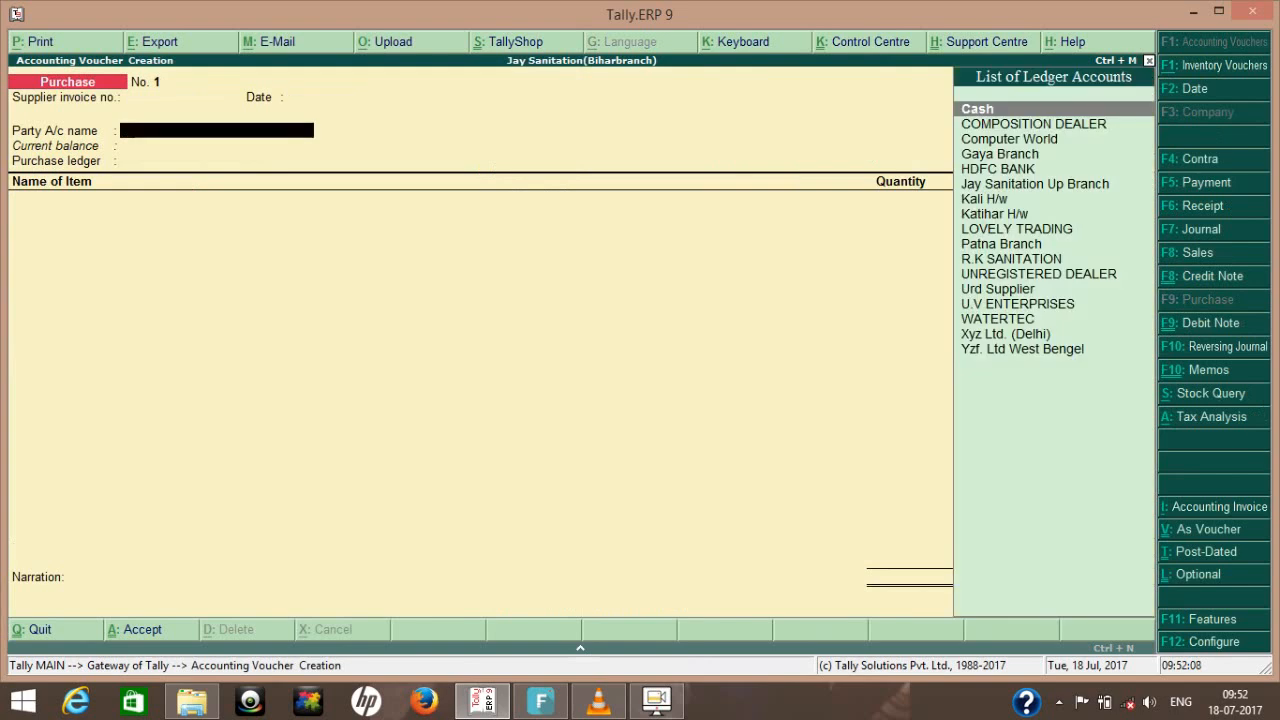
- Select Urd Supplier as the purchase voucher's party account and accept the supplier details
{"action": "key", "text": "Down"}
{"action": "key", "text": "Down"}
{"action": "key", "text": "Down"}
{"action": "key", "text": "Down"}
{"action": "key", "text": "Down"}
{"action": "key", "text": "Down"}
{"action": "key", "text": "Down"}
{"action": "key", "text": "Down"}
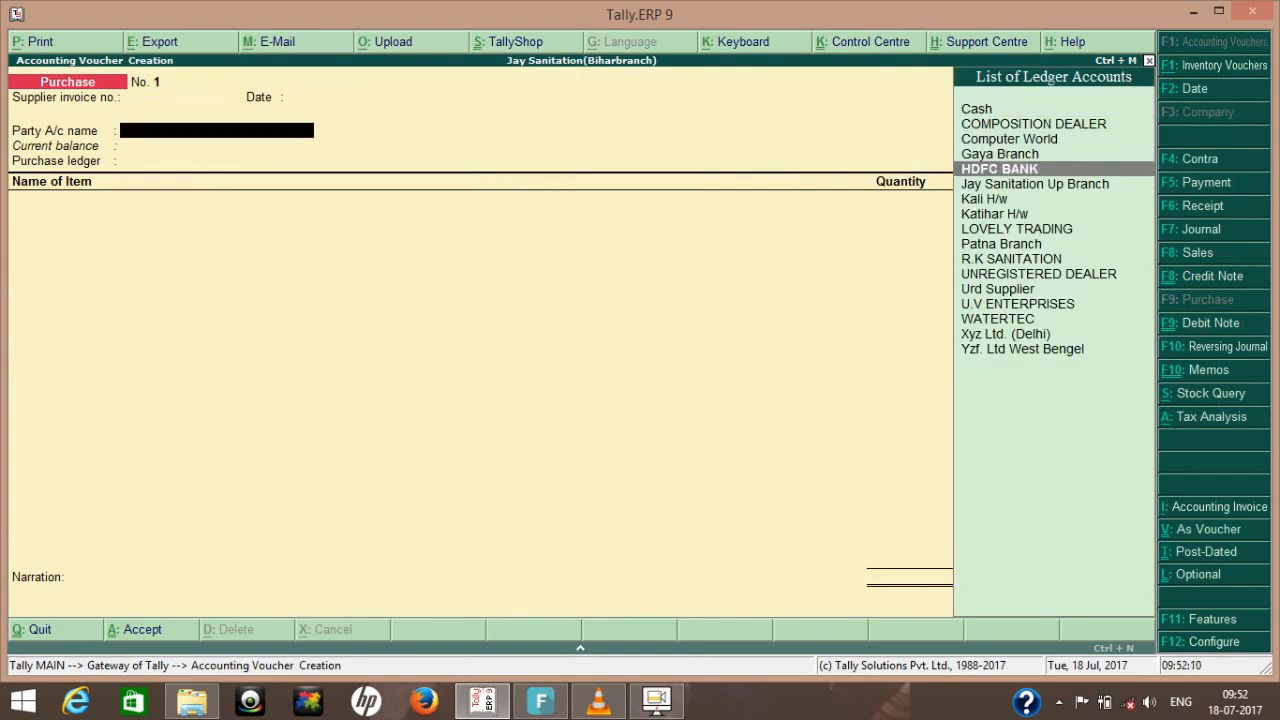
{"action": "key", "text": "Down"}
{"action": "key", "text": "Down"}
{"action": "key", "text": "Down"}
{"action": "key", "text": "Down"}
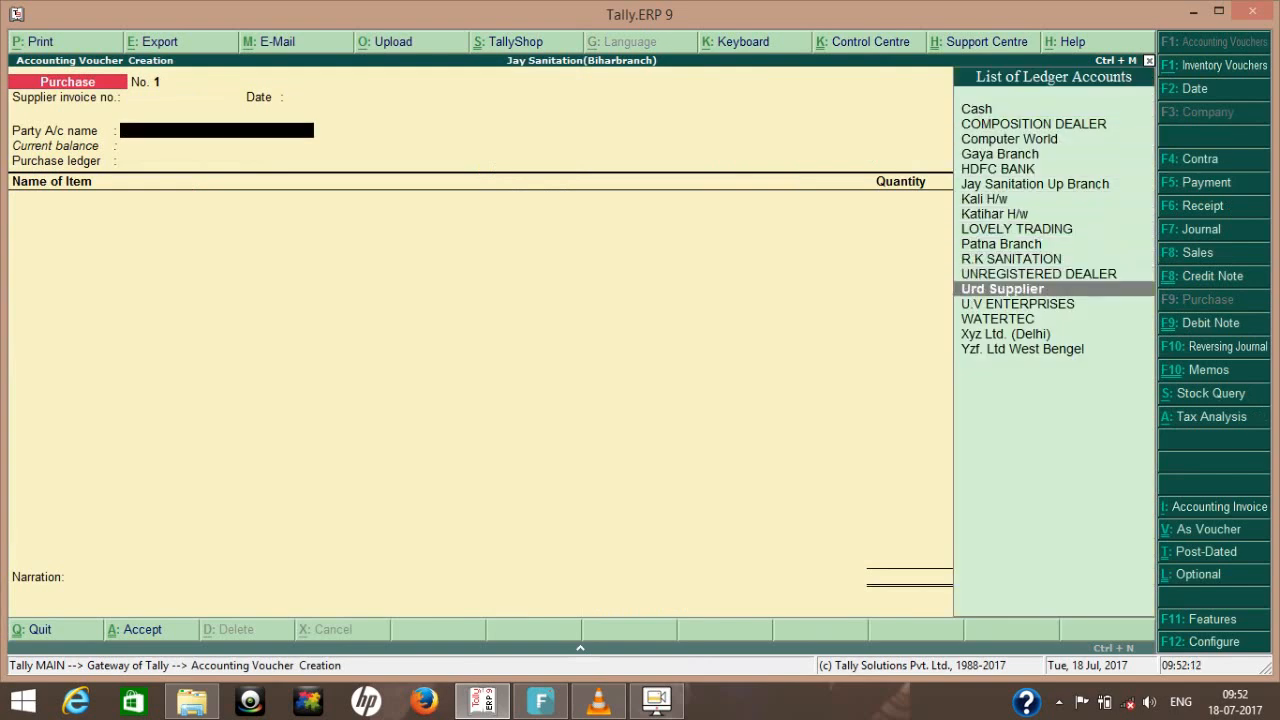
{"action": "key", "text": "Return"}
{"action": "key", "text": "Return"}
{"action": "key", "text": "Return"}
{"action": "key", "text": "Return"}
{"action": "key", "text": "Return"}
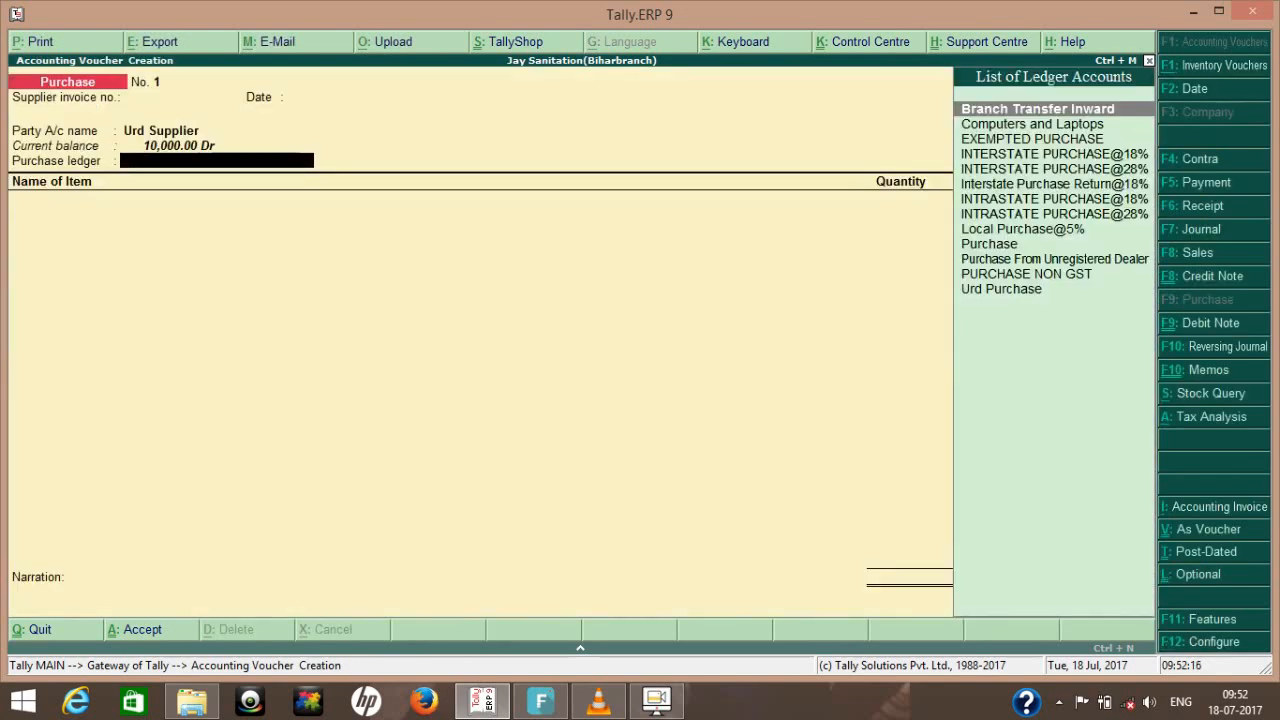
- Select Urd Purchase as the purchase ledger of the voucher
{"action": "key", "text": "Down"}
{"action": "key", "text": "Down"}
{"action": "key", "text": "Down"}
{"action": "key", "text": "Down"}
{"action": "key", "text": "Down"}
{"action": "key", "text": "Down"}
{"action": "key", "text": "Down"}
{"action": "key", "text": "Down"}
{"action": "key", "text": "Down"}
{"action": "key", "text": "Down"}
{"action": "key", "text": "Down"}
{"action": "key", "text": "Down"}
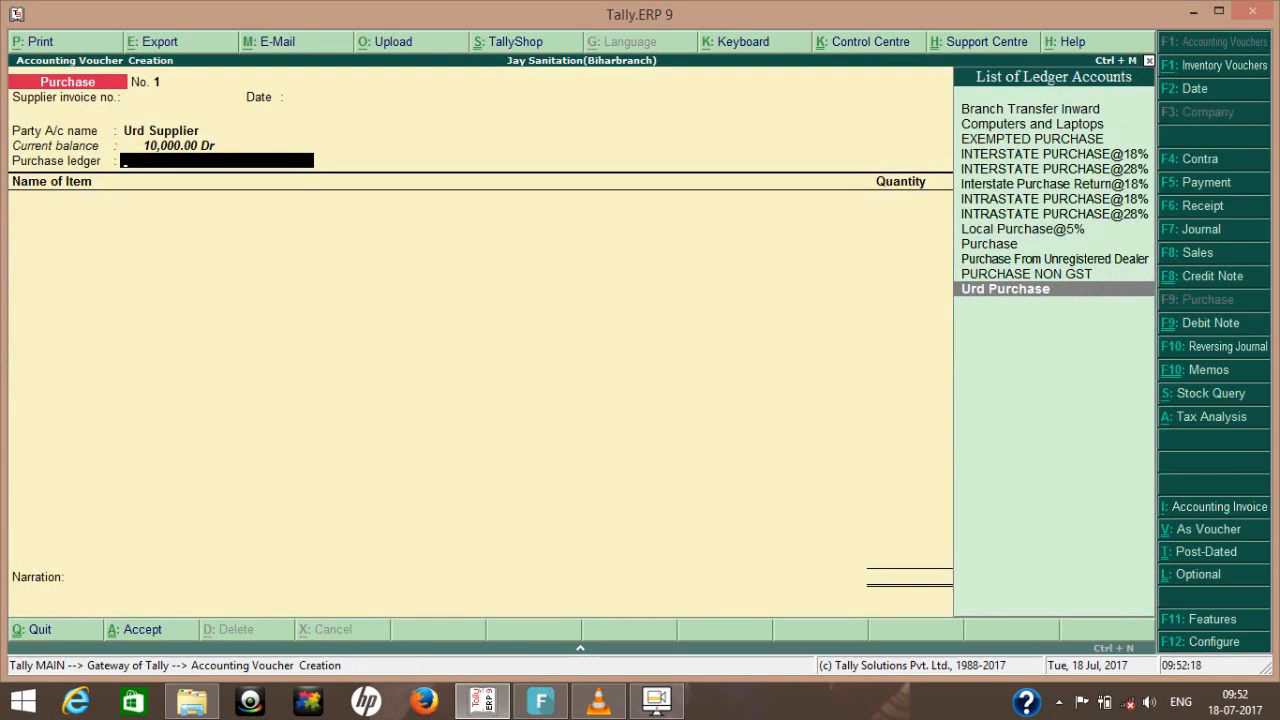
{"action": "key", "text": "Return"}
- Open the Urd Purchase ledger for alteration and set Set/alter GST Details to Yes to bring up its tax rate details
{"action": "key", "text": "BackSpace"}
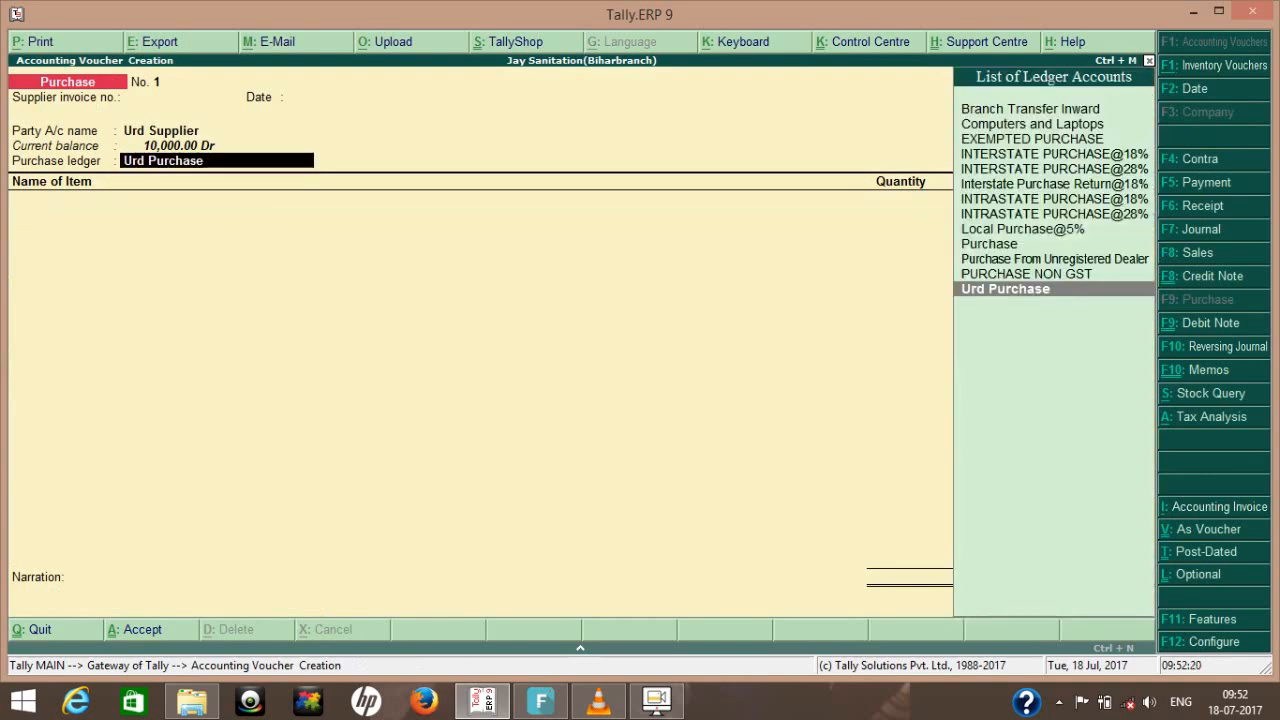
{"action": "key", "text": "ctrl+Return"}
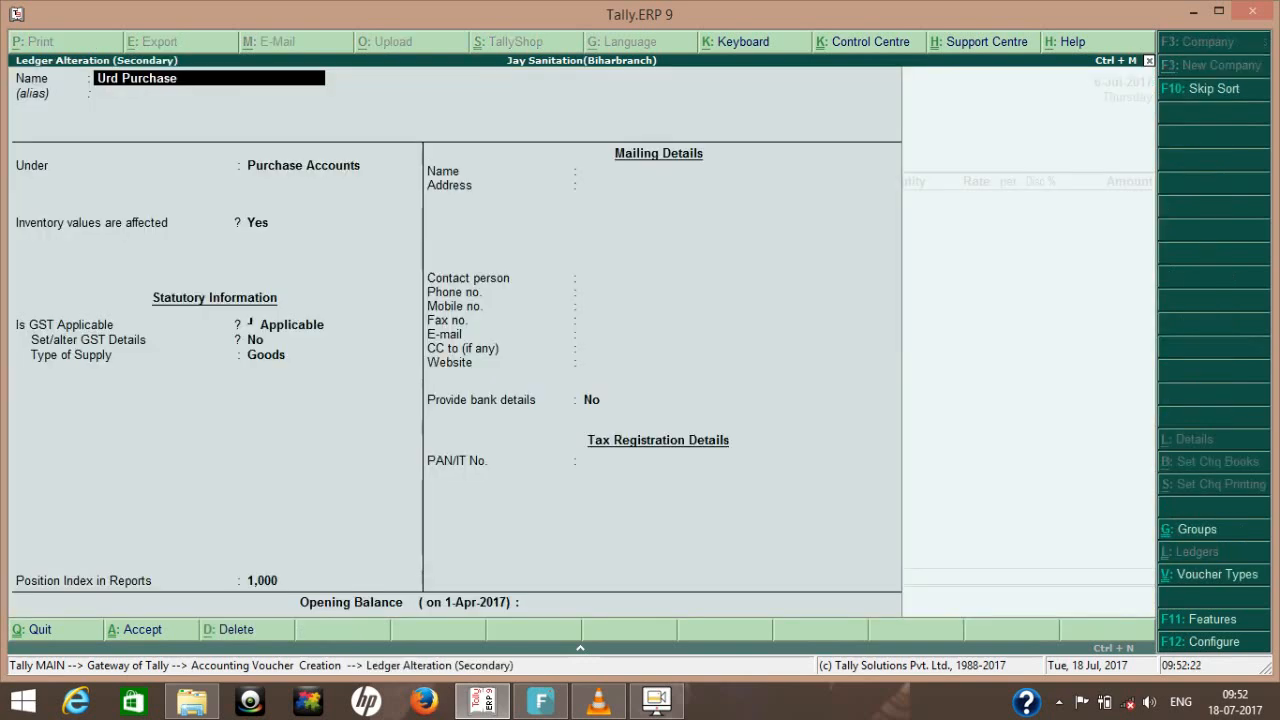
{"action": "key", "text": "Return"}
{"action": "key", "text": "Return"}
{"action": "key", "text": "Return"}
{"action": "key", "text": "y"}
{"action": "key", "text": "Return"}
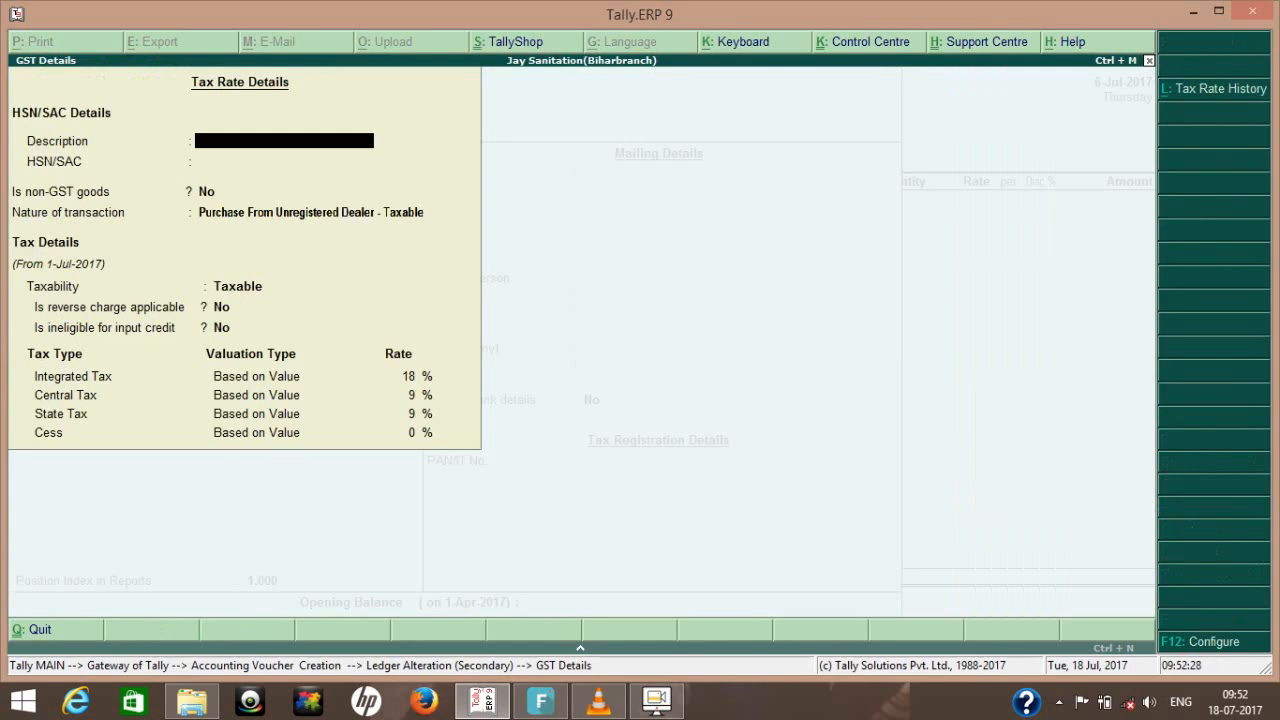
- Keep Purchase From Unregistered Dealer - Taxable as the nature of transaction, retain the existing tax rates, and accept the ledger
{"action": "key", "text": "Return"}
{"action": "key", "text": "Return"}
{"action": "key", "text": "Return"}
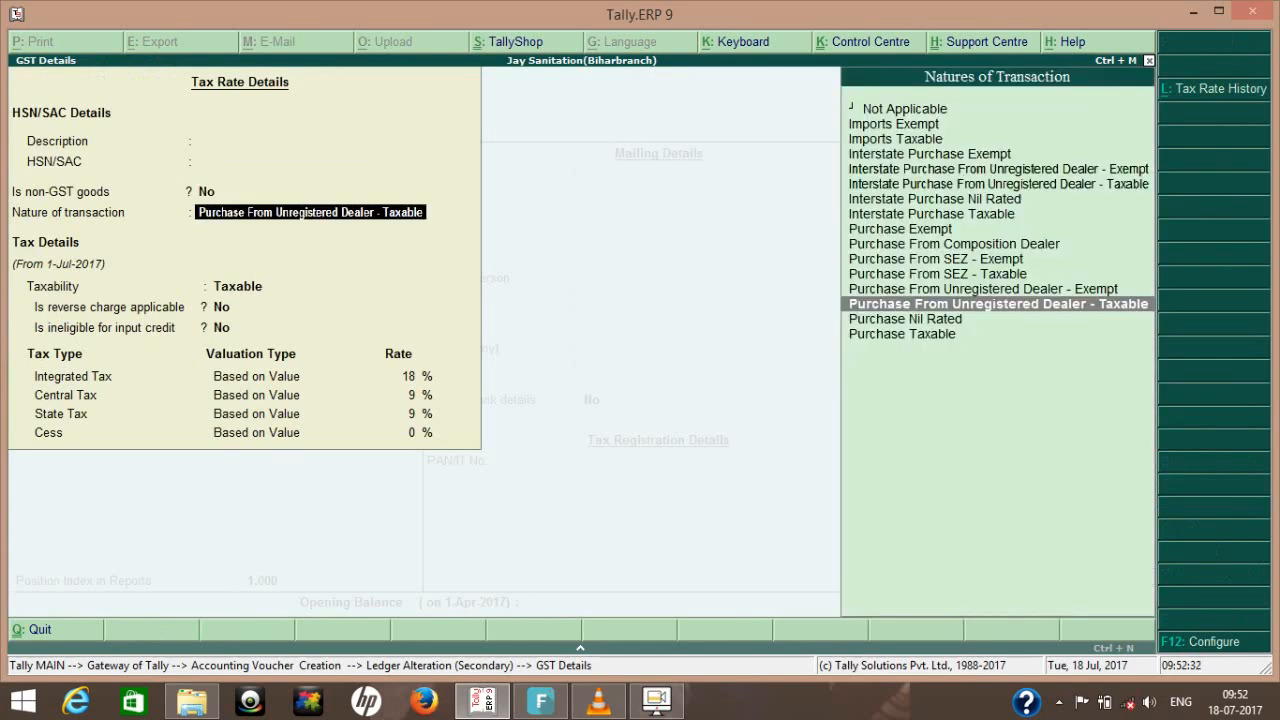
{"action": "key", "text": "Return"}
{"action": "key", "text": "Return"}
{"action": "key", "text": "Return"}
{"action": "key", "text": "Return"}
{"action": "key", "text": "Return"}
{"action": "key", "text": "Return"}
{"action": "key", "text": "Return"}
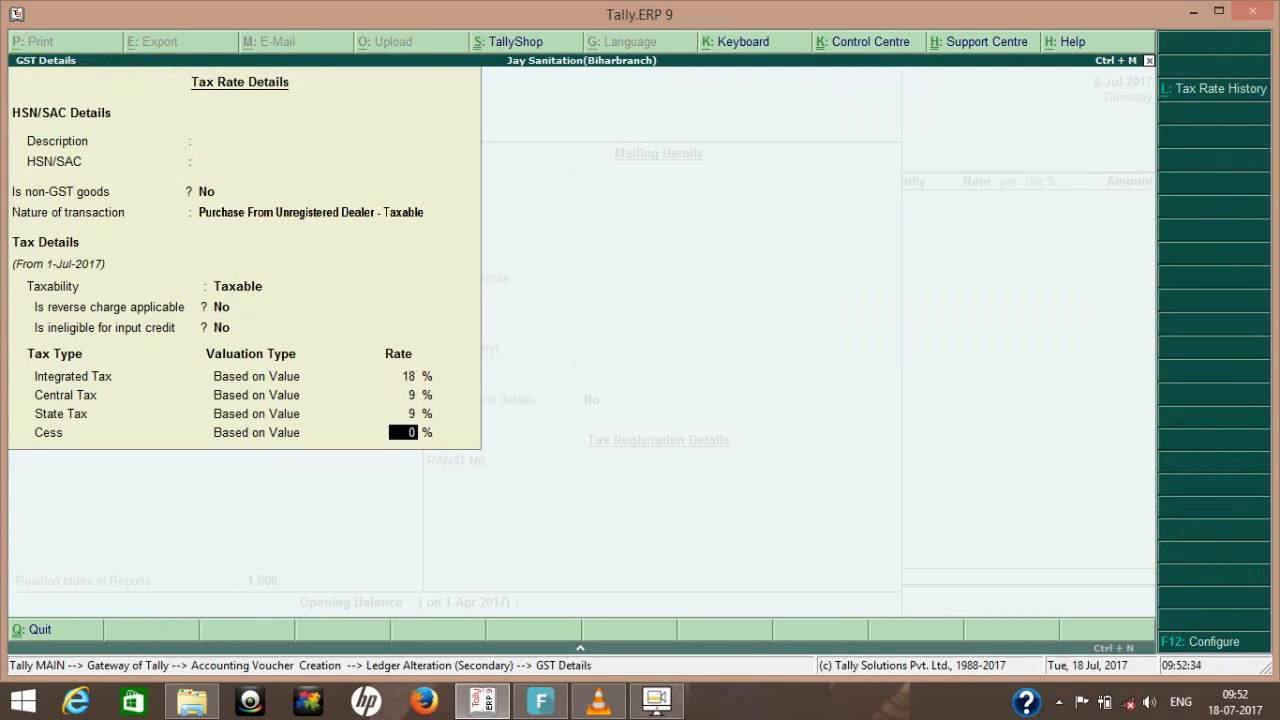
{"action": "key", "text": "Return"}
{"action": "key", "text": "Return"}
{"action": "key", "text": "Return"}
{"action": "key", "text": "Return"}
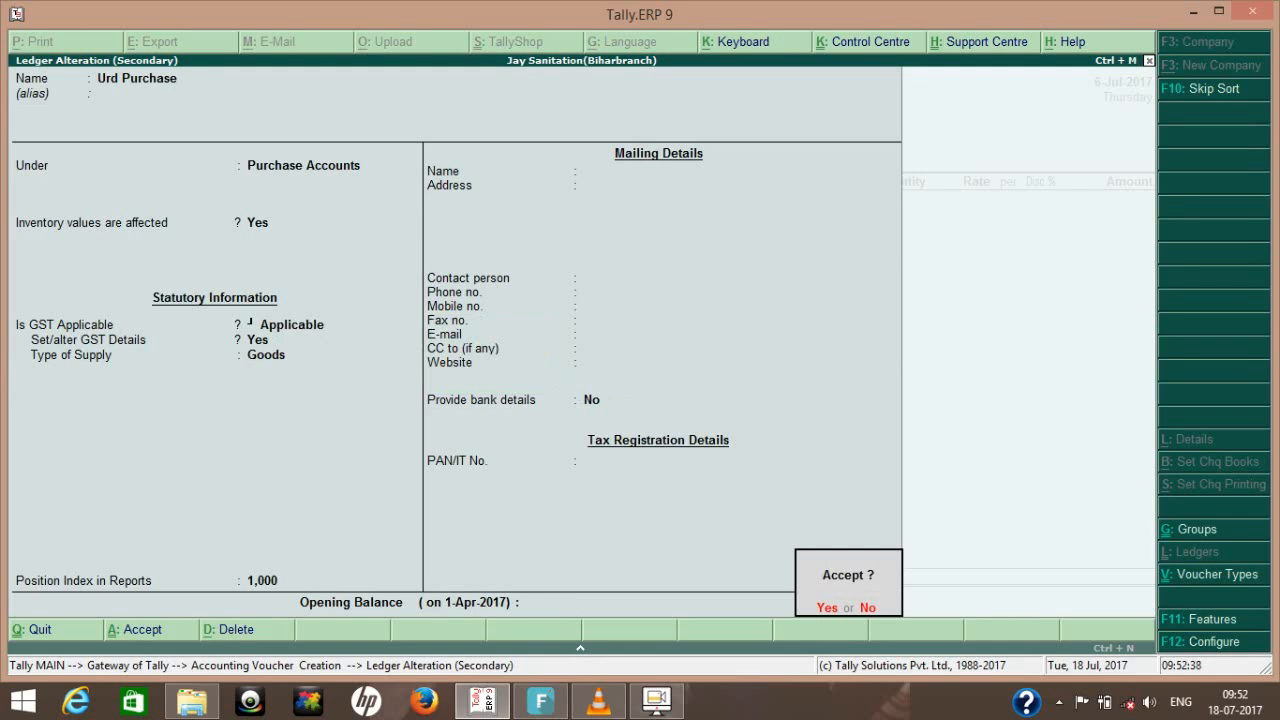
{"action": "key", "text": "Return"}
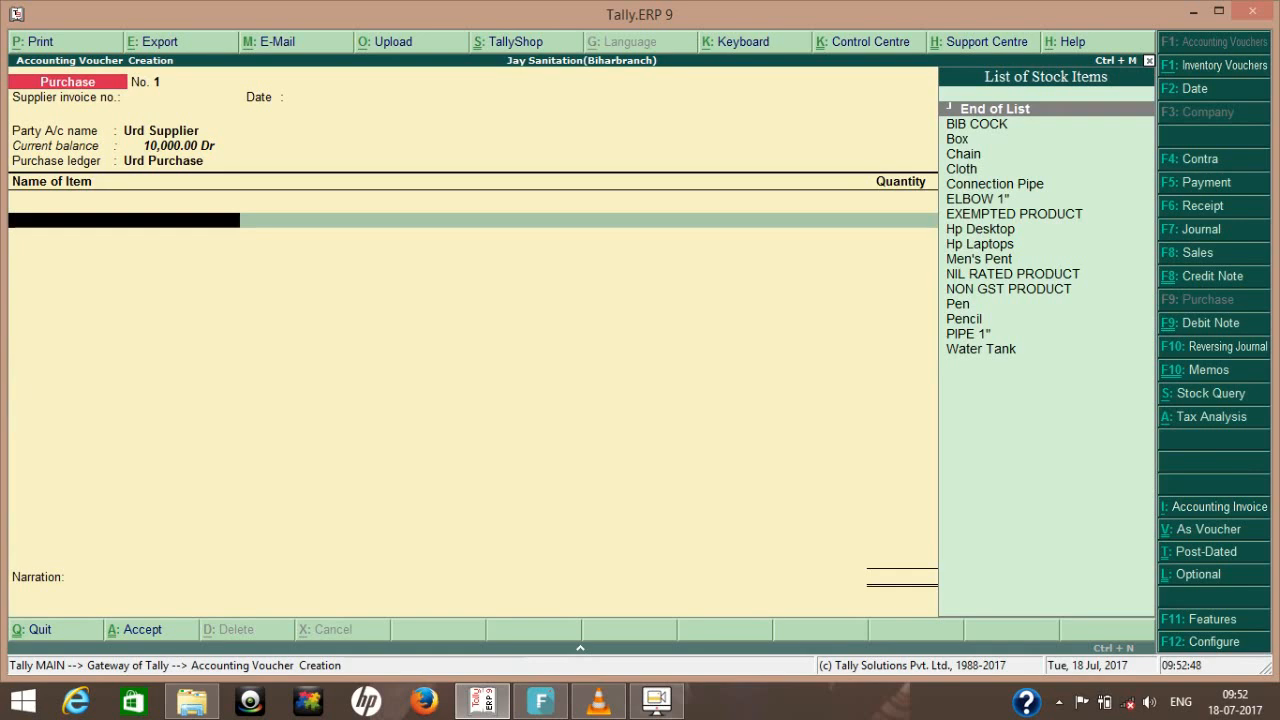
- Add PIPE 1" as the voucher's stock item and allocate it to the Delhi godown
{"action": "key", "text": "Down"}
{"action": "key", "text": "Down"}
{"action": "key", "text": "Down"}
{"action": "key", "text": "Down"}
{"action": "key", "text": "Down"}
{"action": "key", "text": "Down"}
{"action": "key", "text": "Down"}
{"action": "key", "text": "Down"}
{"action": "key", "text": "Down"}
{"action": "key", "text": "Down"}
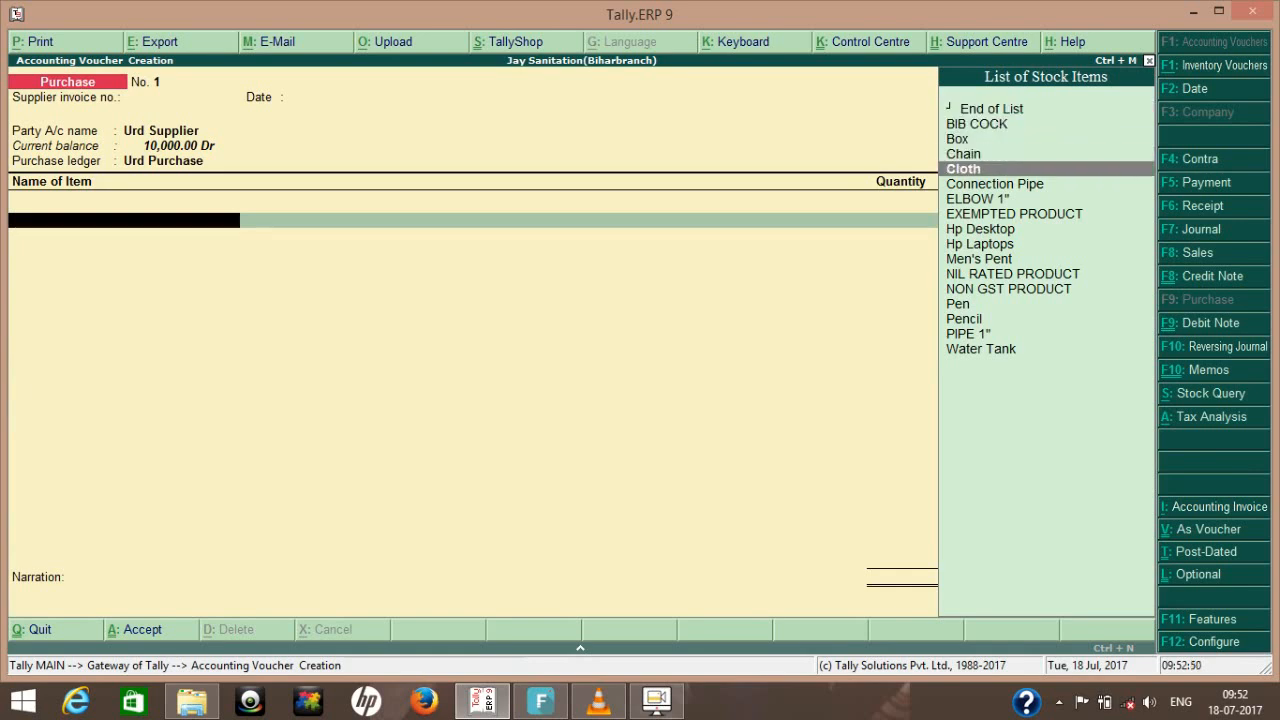
{"action": "key", "text": "Down"}
{"action": "key", "text": "Down"}
{"action": "key", "text": "Down"}
{"action": "key", "text": "Down"}
{"action": "key", "text": "Down"}
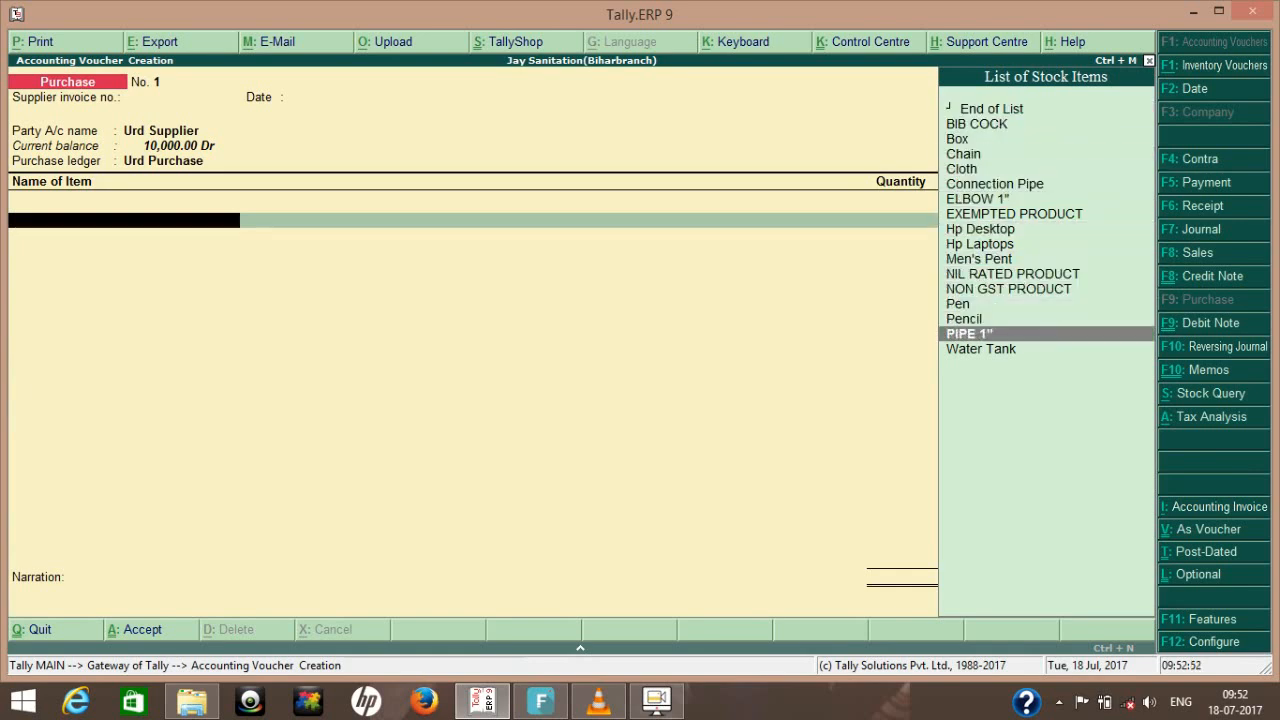
{"action": "key", "text": "Return"}
{"action": "key", "text": "Return"}
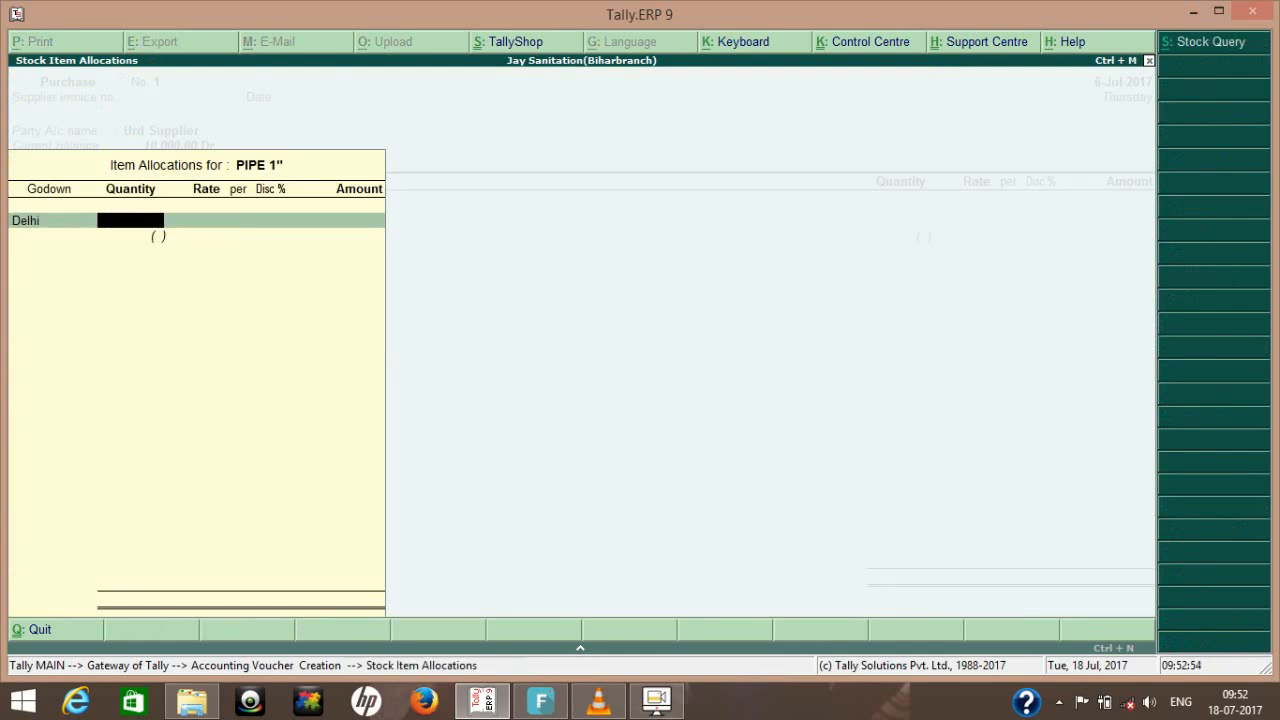
- Enter a quantity of 100 PCS at a rate of 120 per piece for PIPE 1" and accept the item line
{"action": "type", "text": "100"}
{"action": "key", "text": "Return"}
{"action": "type", "text": "120"}
{"action": "key", "text": "Return"}
{"action": "key", "text": "Return"}
{"action": "key", "text": "Return"}
{"action": "key", "text": "Return"}
{"action": "key", "text": "Return"}
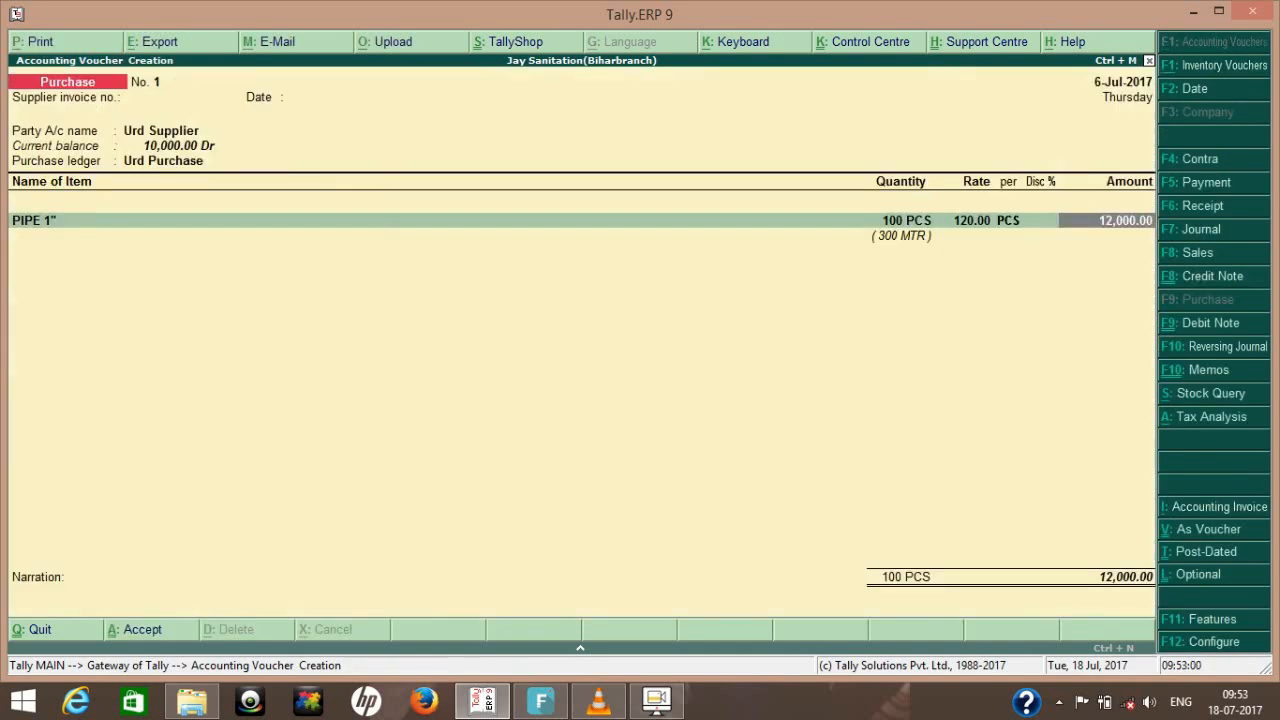
{"action": "key", "text": "Return"}
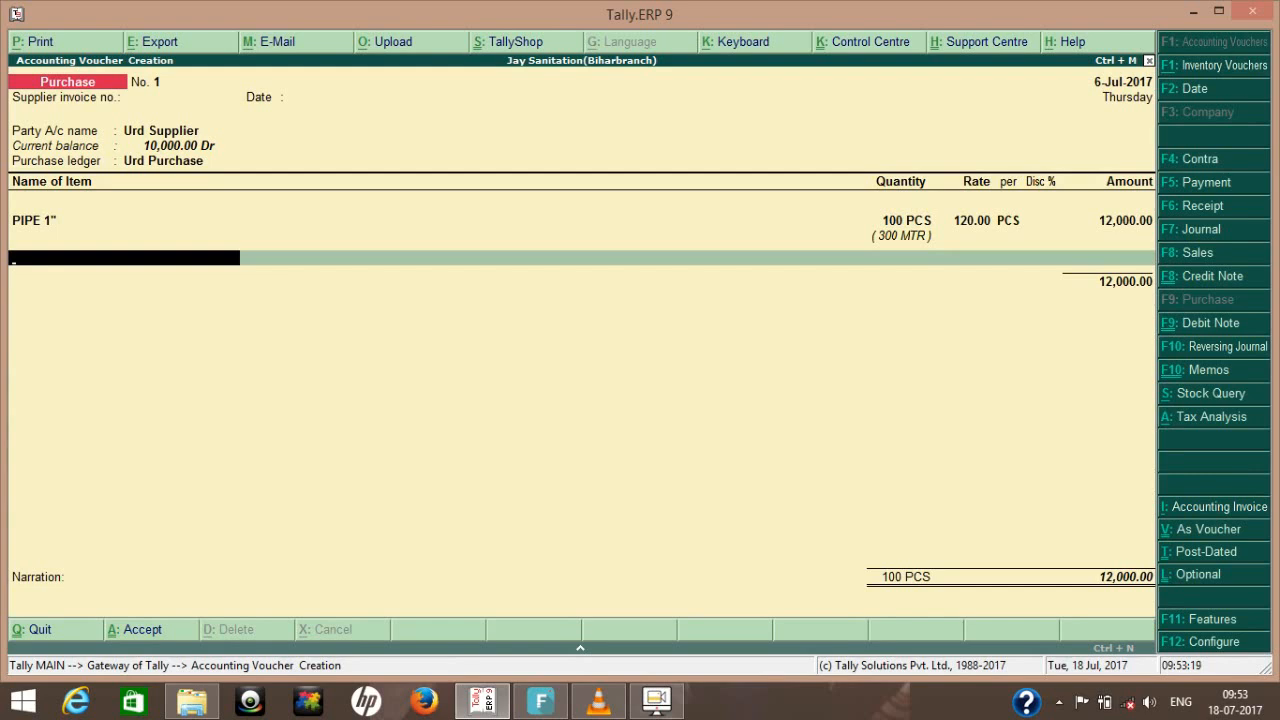
- Check the purchase invoice configuration down to the Use defaults for bill allocations option and return to the voucher
{"action": "key", "text": "F12"}
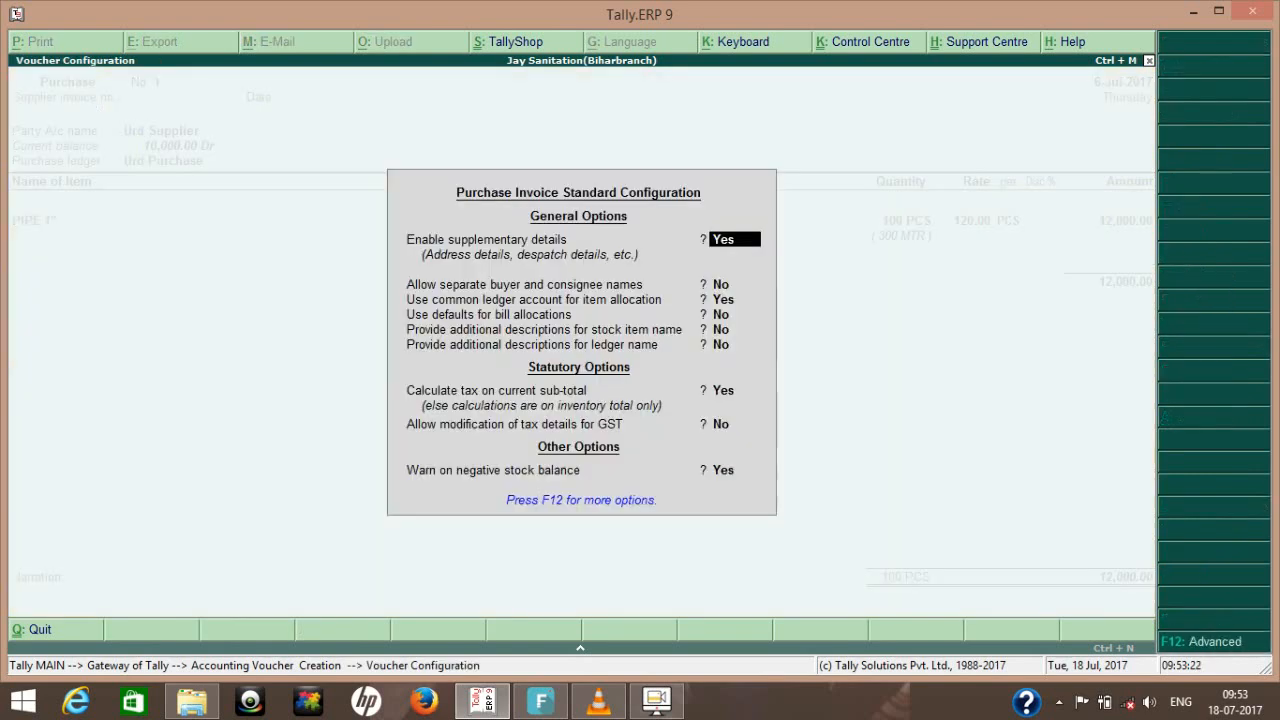
{"action": "key", "text": "Down"}
{"action": "key", "text": "Down"}
{"action": "key", "text": "Down"}
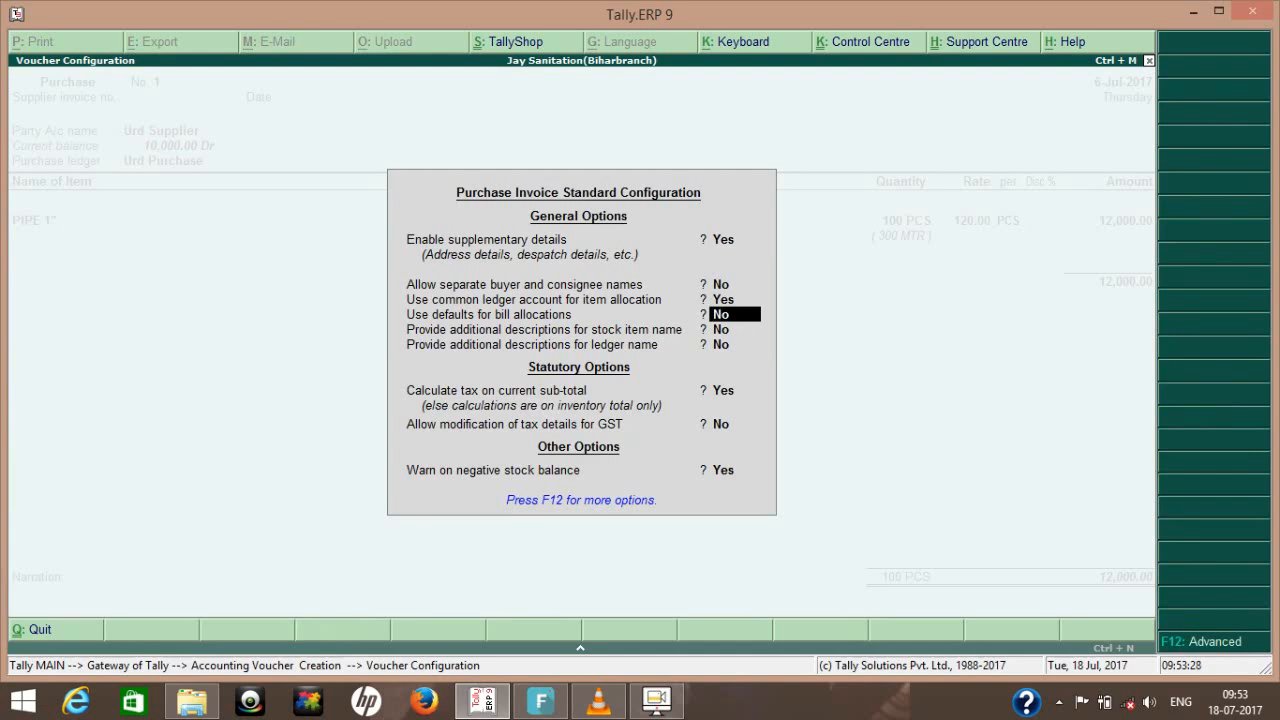
{"action": "key", "text": "BackSpace"}
{"action": "key", "text": "Escape"}
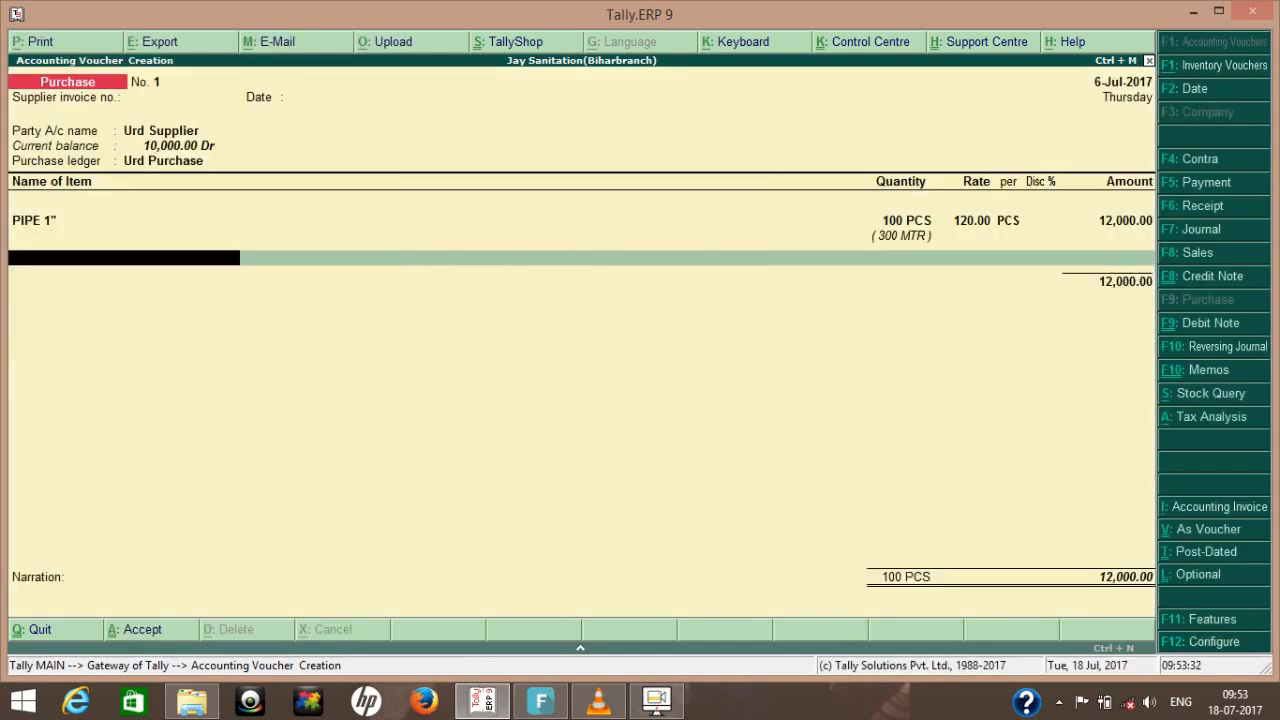
- Finish the item list and examine the detailed tax analysis of the purchase voucher
{"action": "key", "text": "Return"}
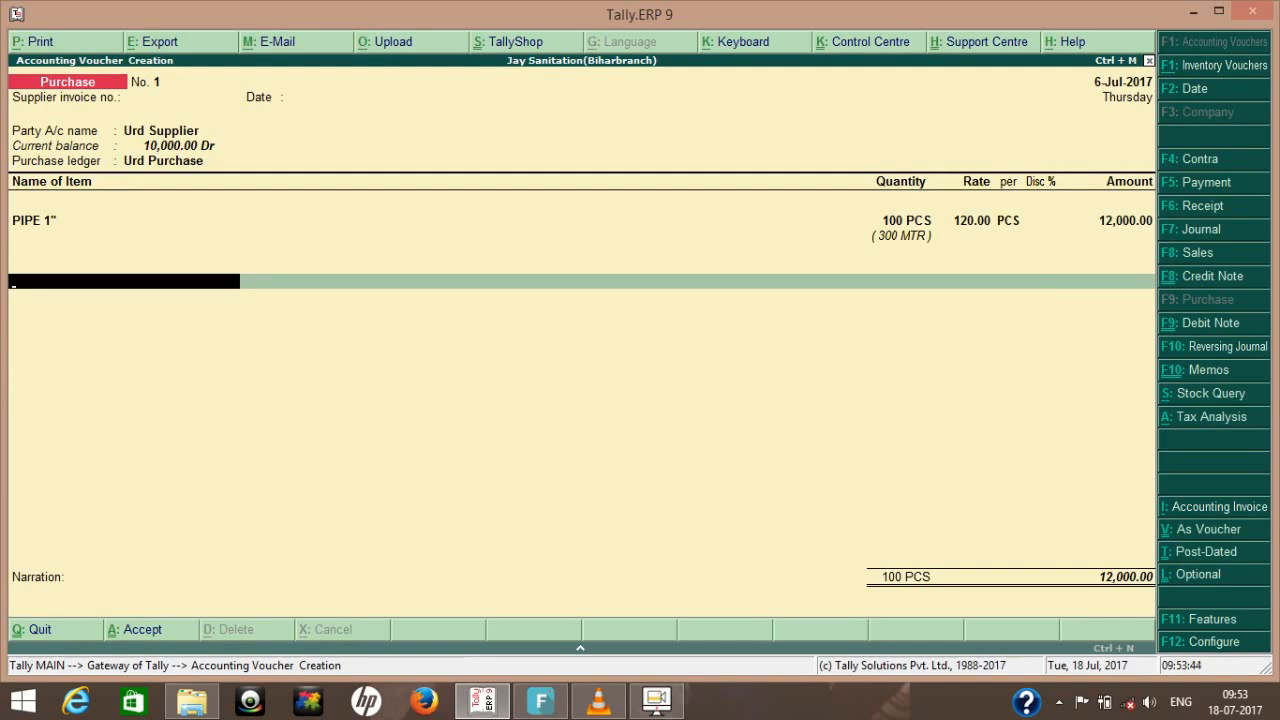
{"action": "key", "text": "alt+a"}
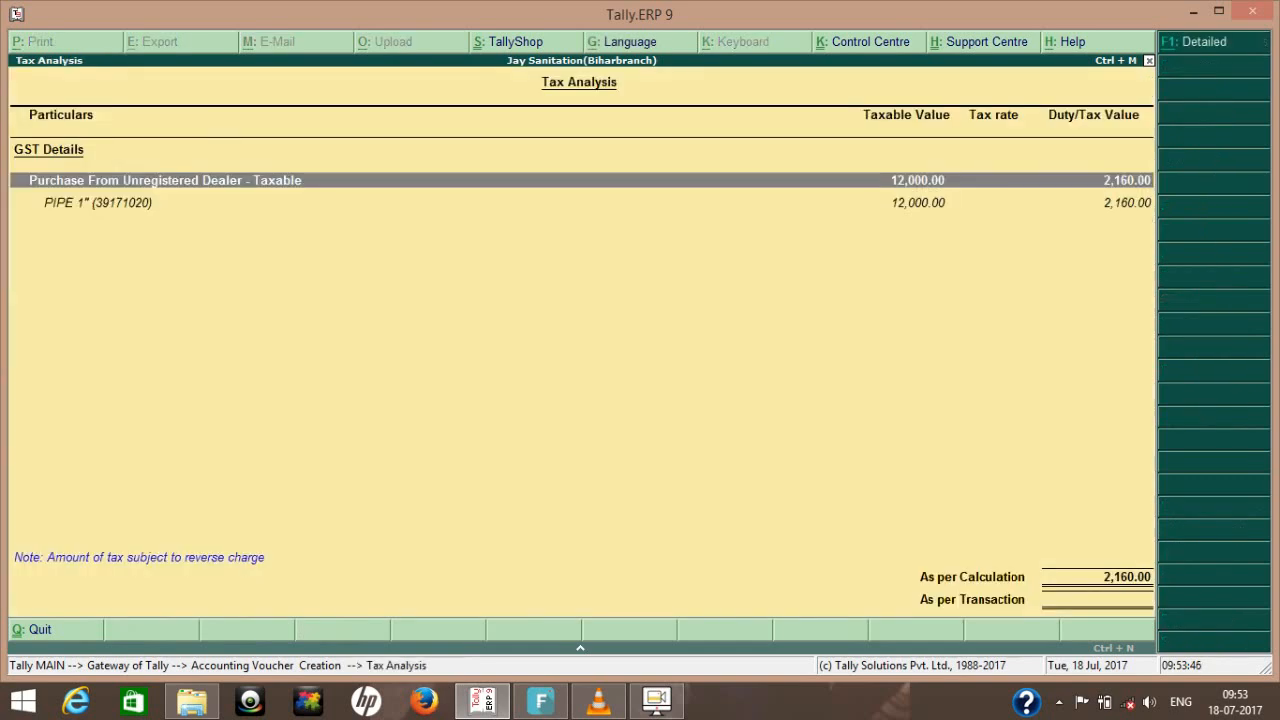
{"action": "key", "text": "alt+F1"}
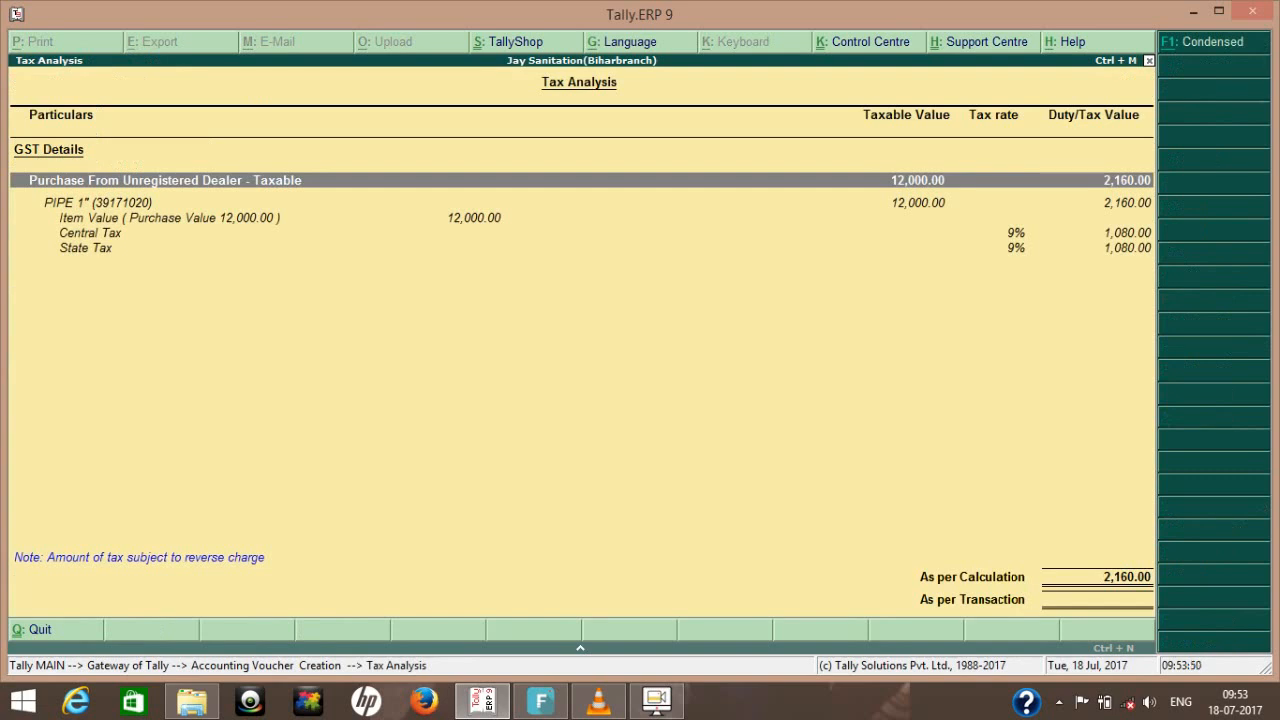
{"action": "key", "text": "Escape"}
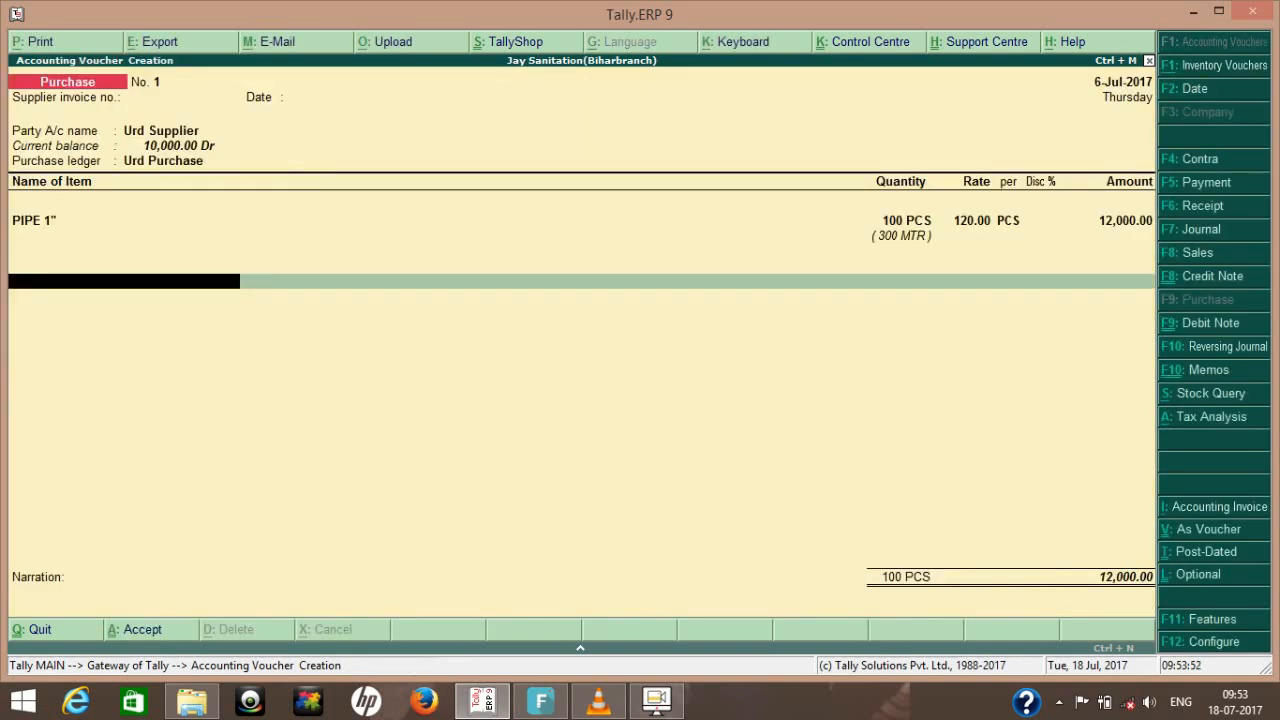
- Allocate 10,000 of the Urd Supplier bill as Agst Ref against advance reference 1
{"action": "key", "text": "Return"}
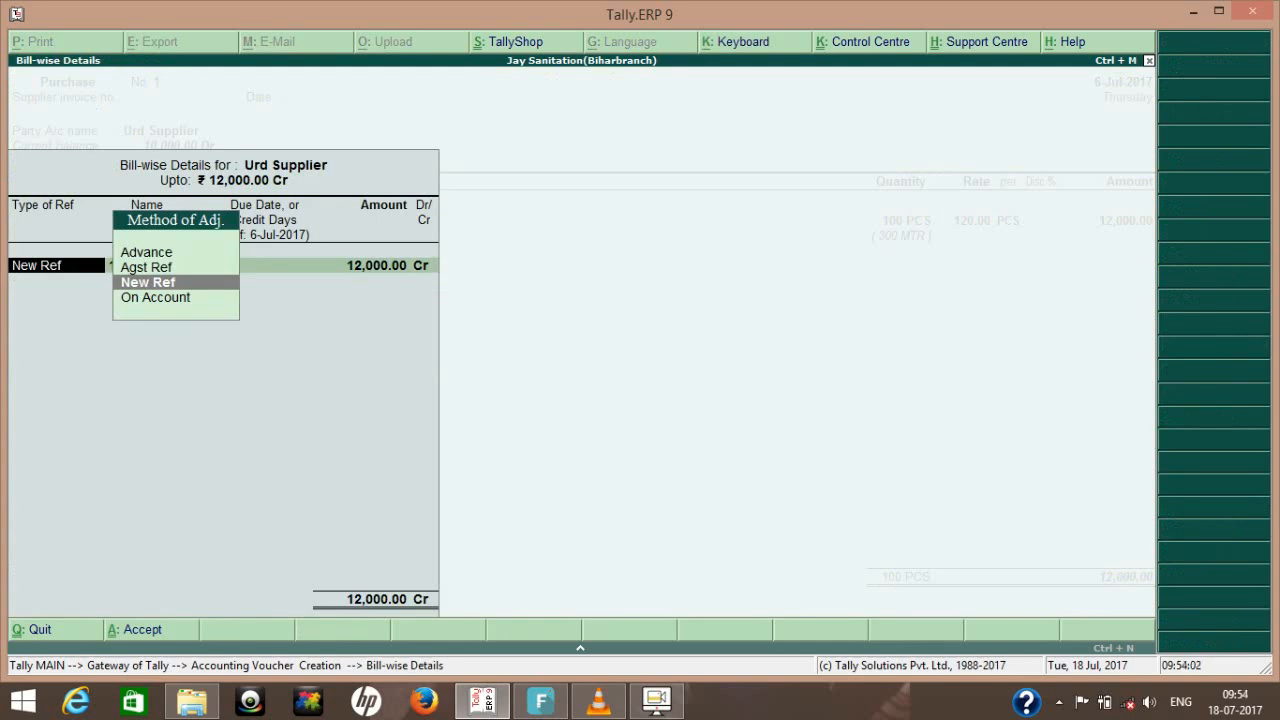
{"action": "key", "text": "Up"}
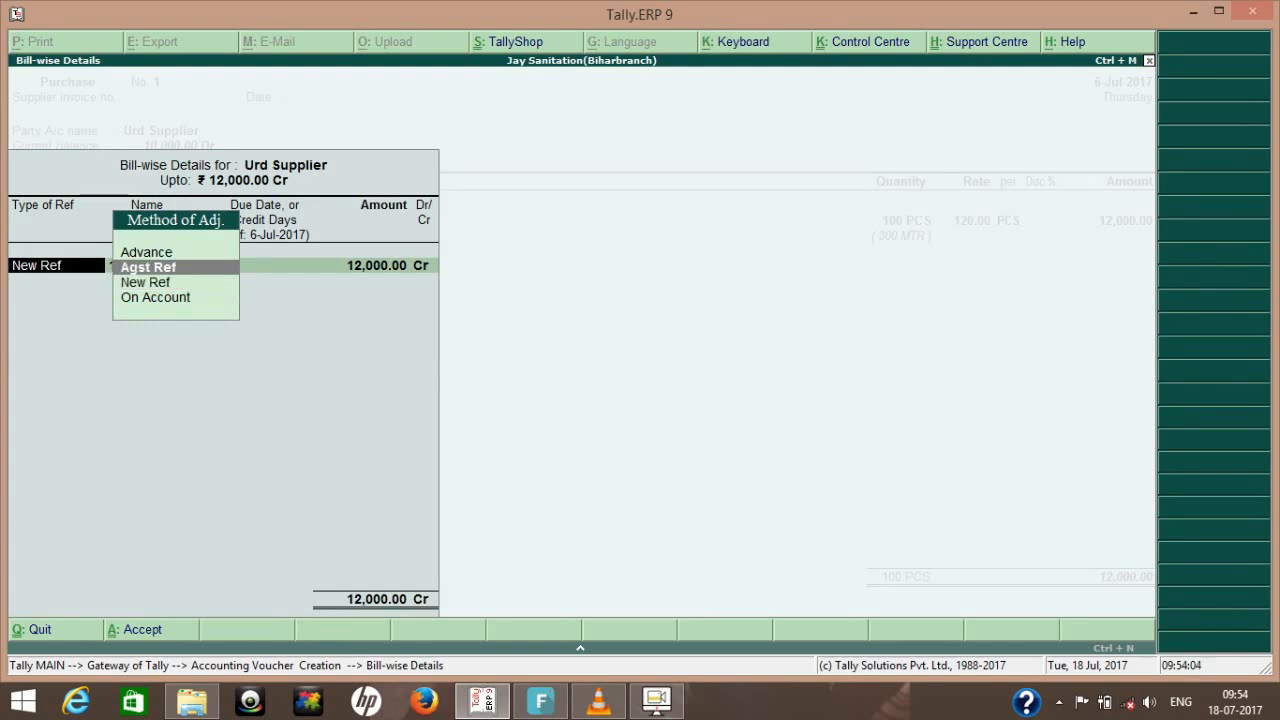
{"action": "key", "text": "Return"}
{"action": "key", "text": "Return"}
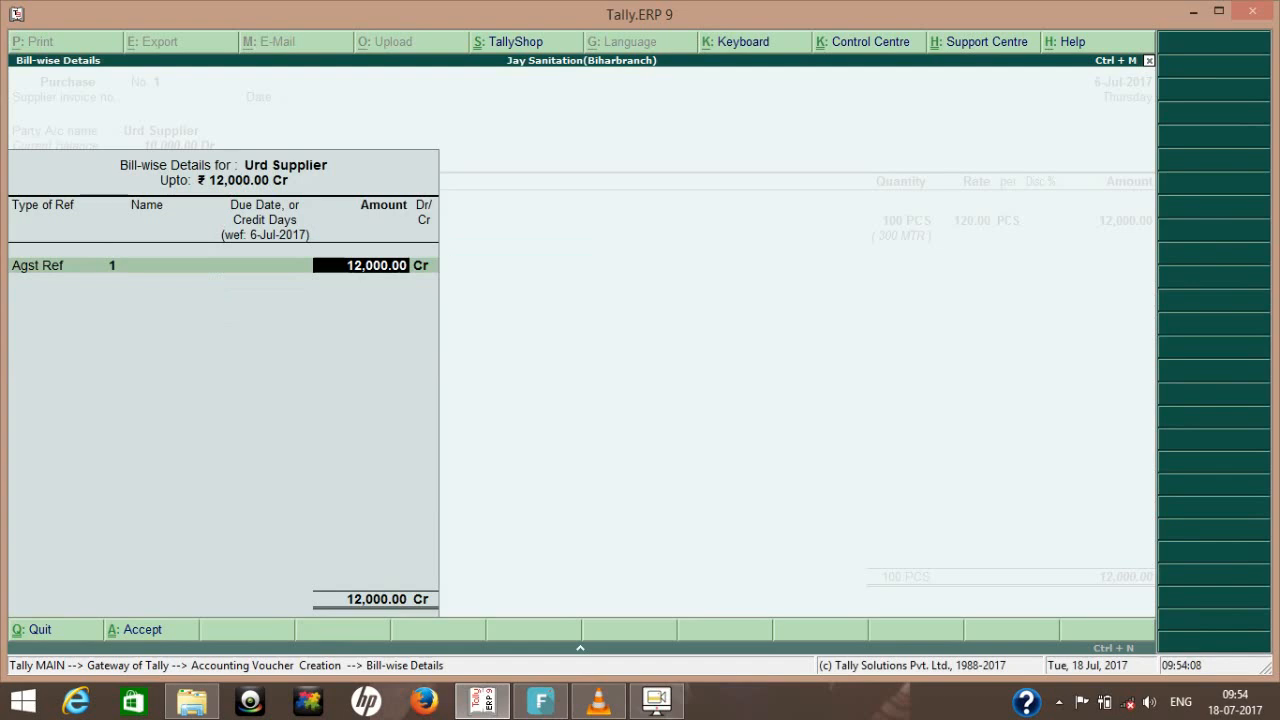
{"action": "key", "text": "Return"}
{"action": "key", "text": "BackSpace"}
{"action": "type", "text": "10000"}
{"action": "key", "text": "Return"}
- Allocate the remaining 2,000 as New Ref 1 without credit days, then save the purchase voucher and return to the Gateway of Tally
{"action": "key", "text": "Return"}
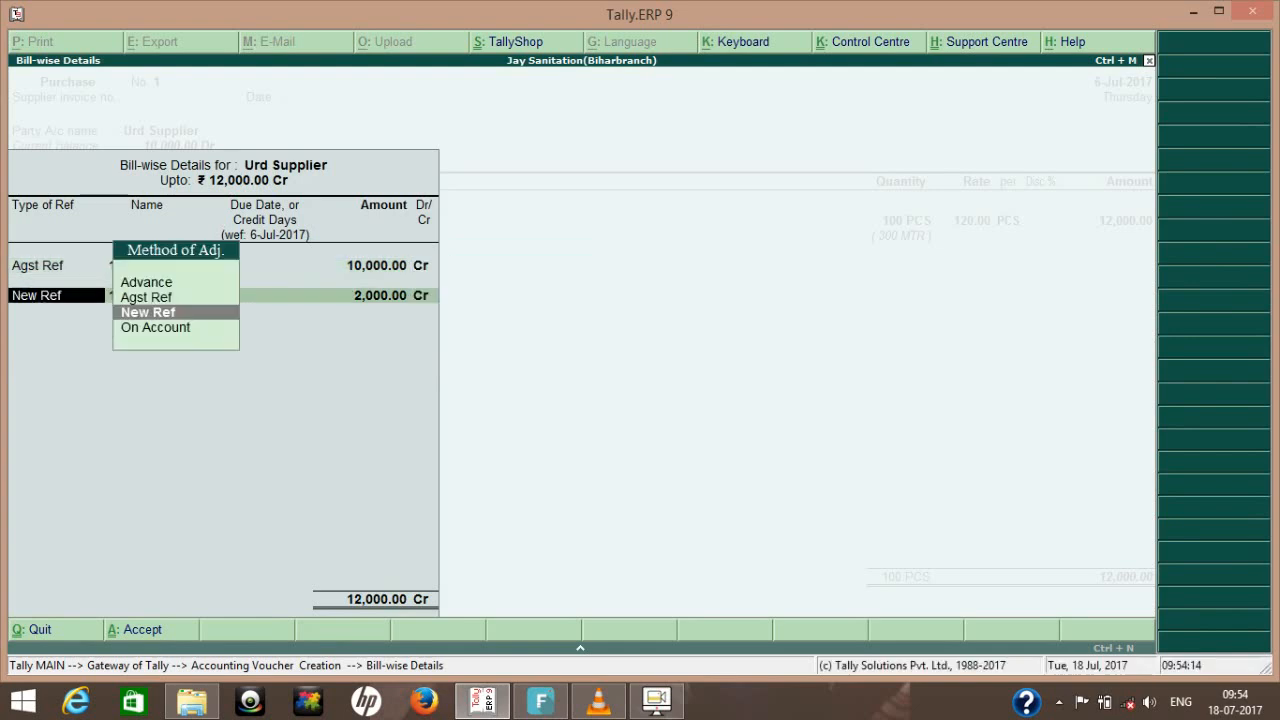
{"action": "key", "text": "Return"}
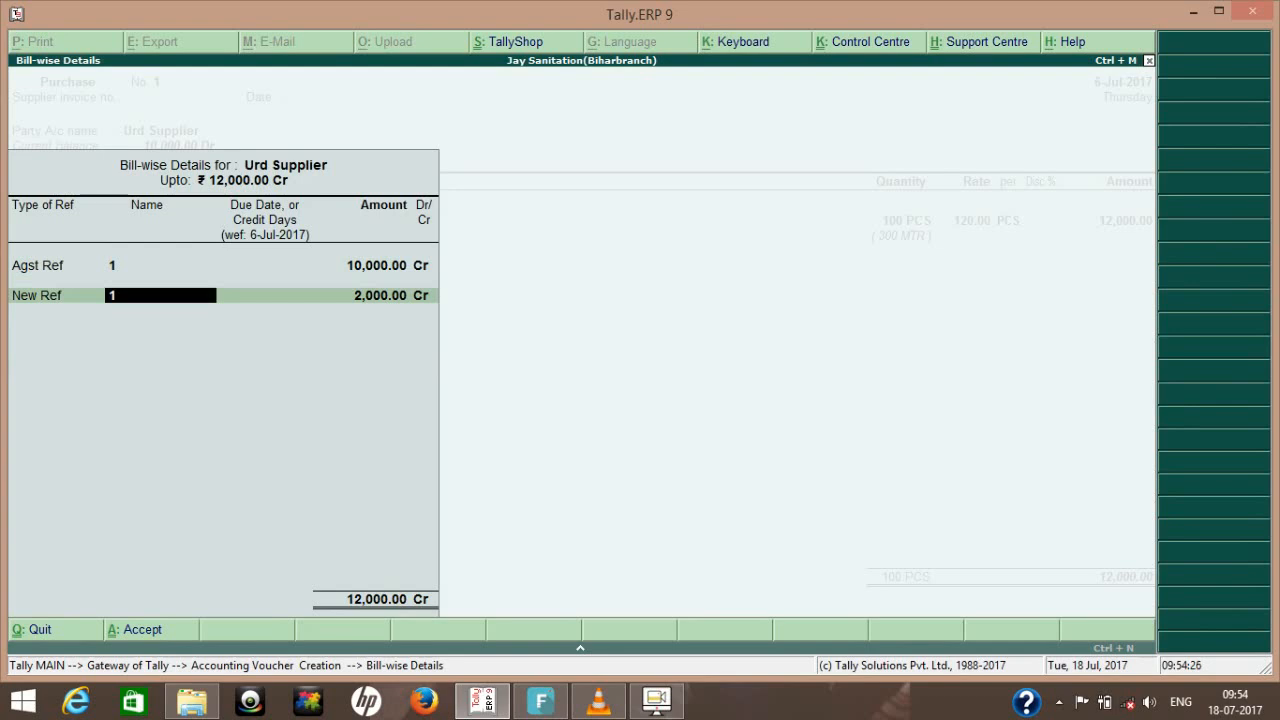
{"action": "key", "text": "Return"}
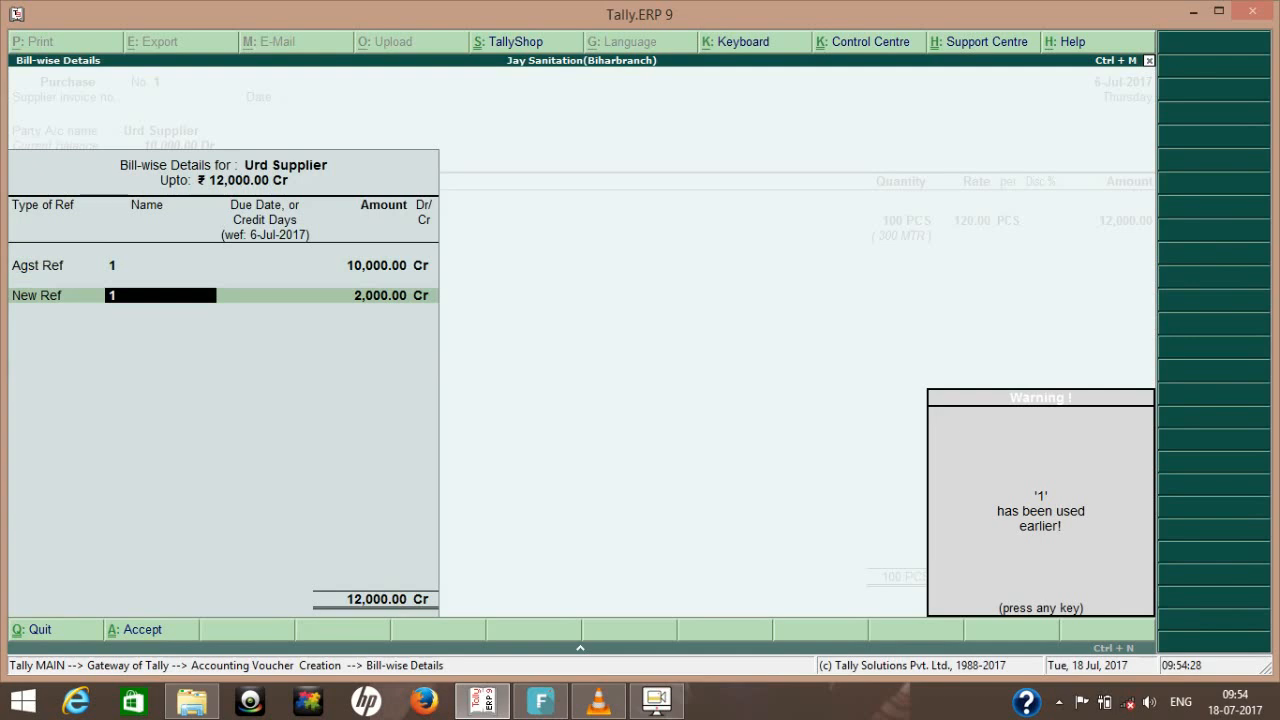
{"action": "key", "text": "Return"}
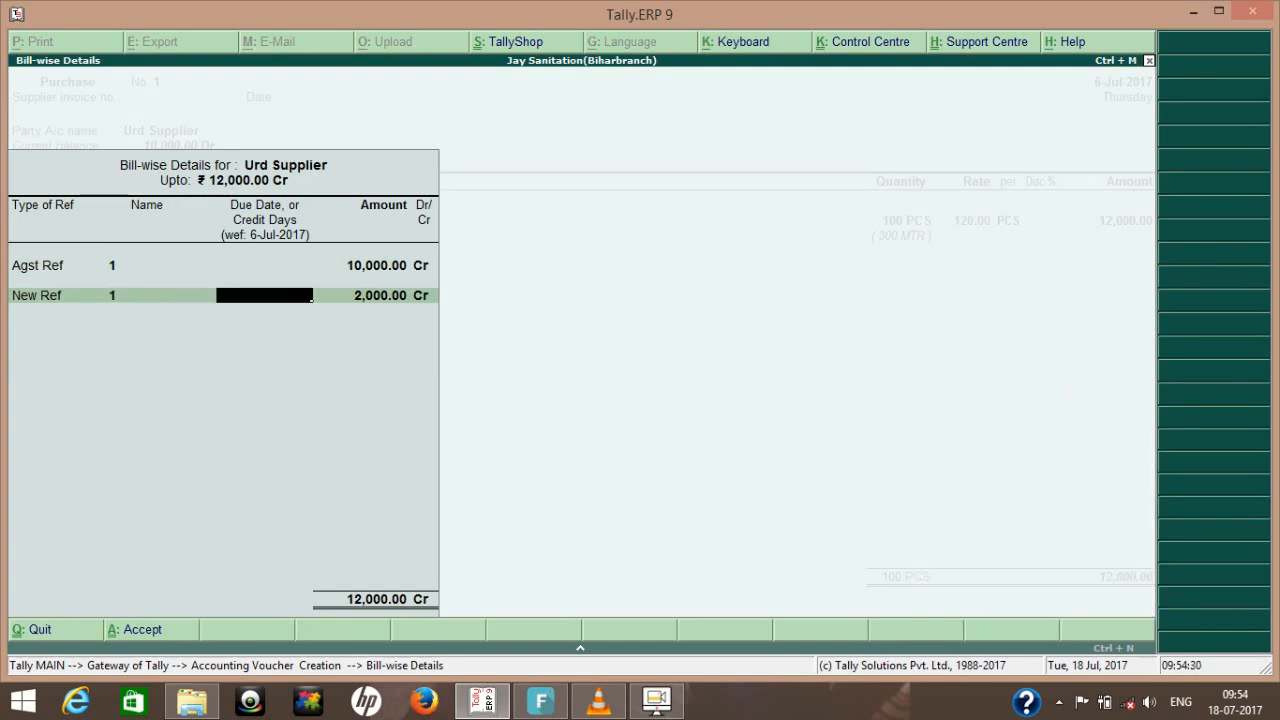
{"action": "key", "text": "BackSpace"}
{"action": "key", "text": "Return"}
{"action": "key", "text": "Return"}
{"action": "key", "text": "Return"}
{"action": "key", "text": "Return"}
{"action": "key", "text": "Return"}
{"action": "key", "text": "Return"}
{"action": "key", "text": "Escape"}
{"action": "key", "text": "Return"}
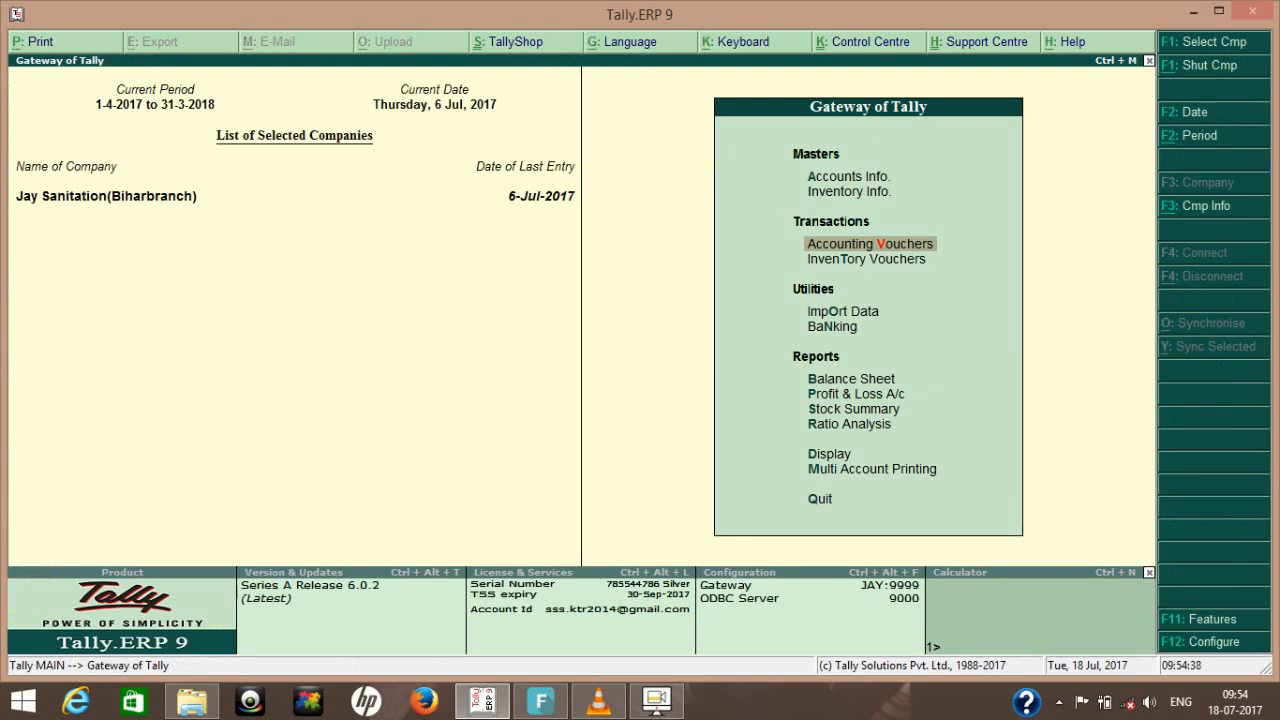
- Open the GSTR-2 return through the statutory GST reports
{"action": "key", "text": "Down"}
{"action": "key", "text": "Down"}
{"action": "key", "text": "Down"}
{"action": "key", "text": "Down"}
{"action": "key", "text": "Down"}
{"action": "key", "text": "Down"}
{"action": "key", "text": "Down"}
{"action": "key", "text": "Down"}
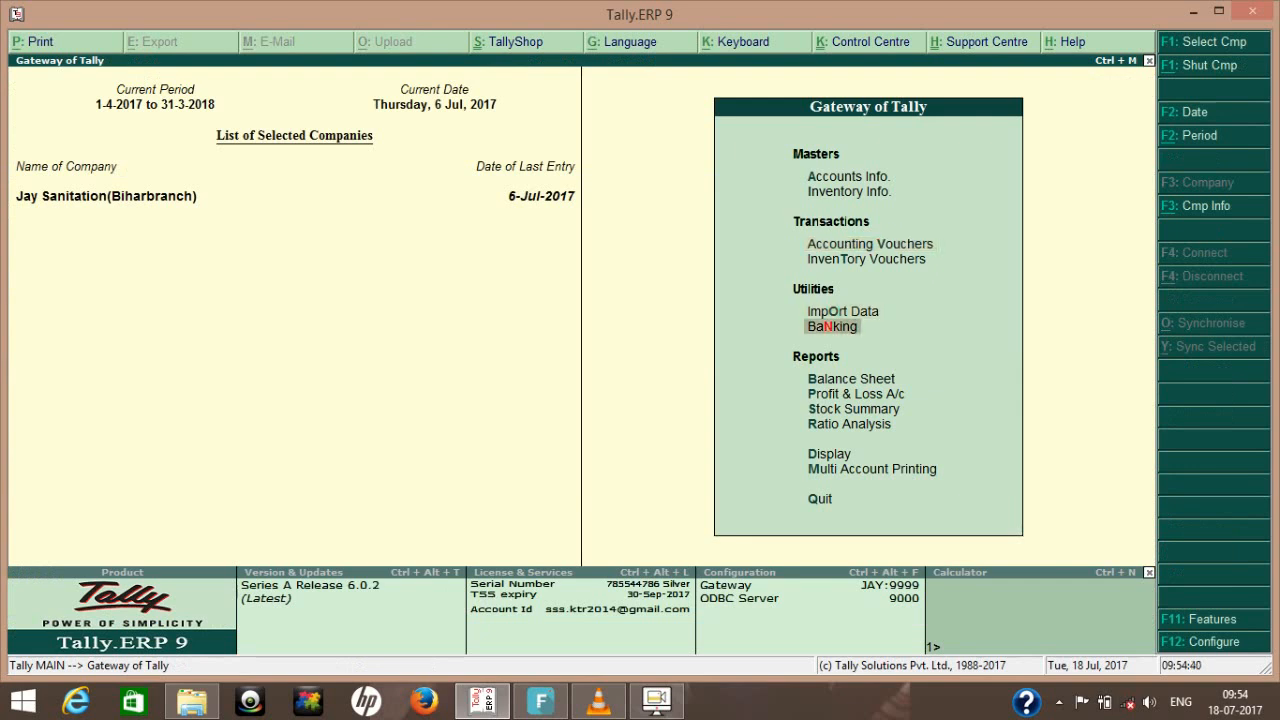
{"action": "key", "text": "Return"}
{"action": "key", "text": "Down"}
{"action": "key", "text": "Down"}
{"action": "key", "text": "Down"}
{"action": "key", "text": "Down"}
{"action": "key", "text": "Down"}
{"action": "key", "text": "Down"}
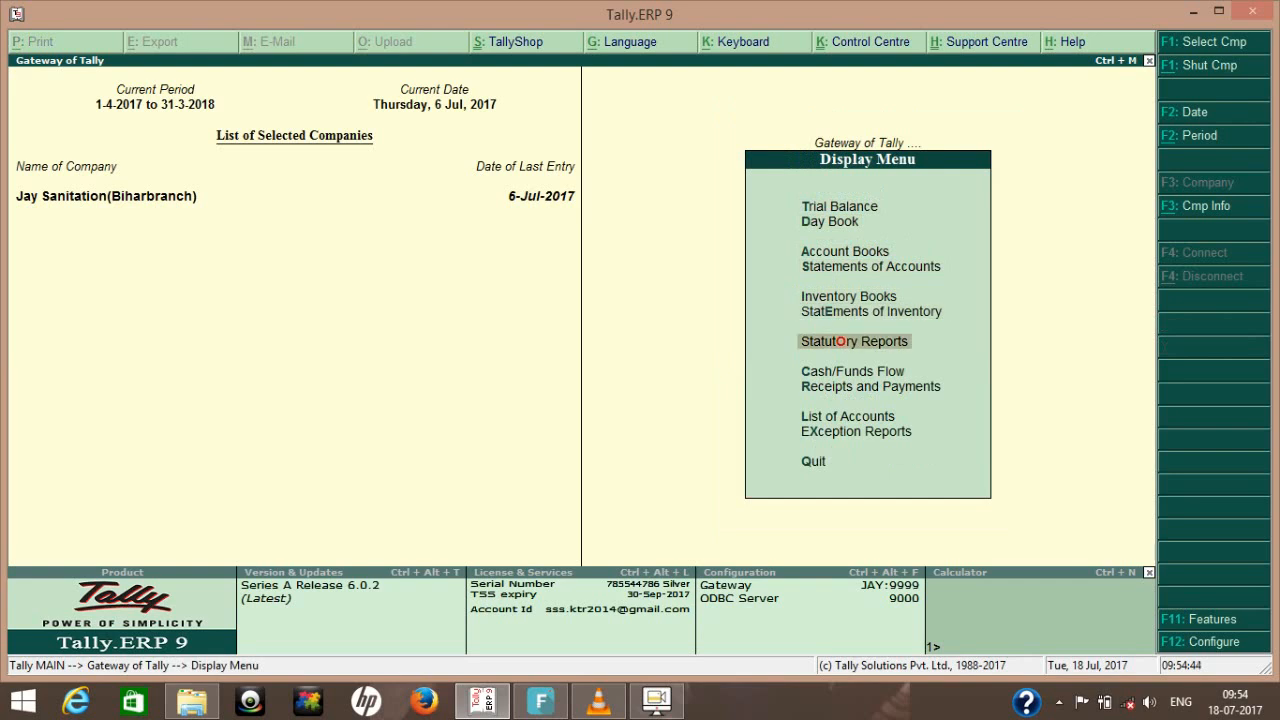
{"action": "key", "text": "Return"}
{"action": "key", "text": "Return"}
{"action": "key", "text": "Down"}
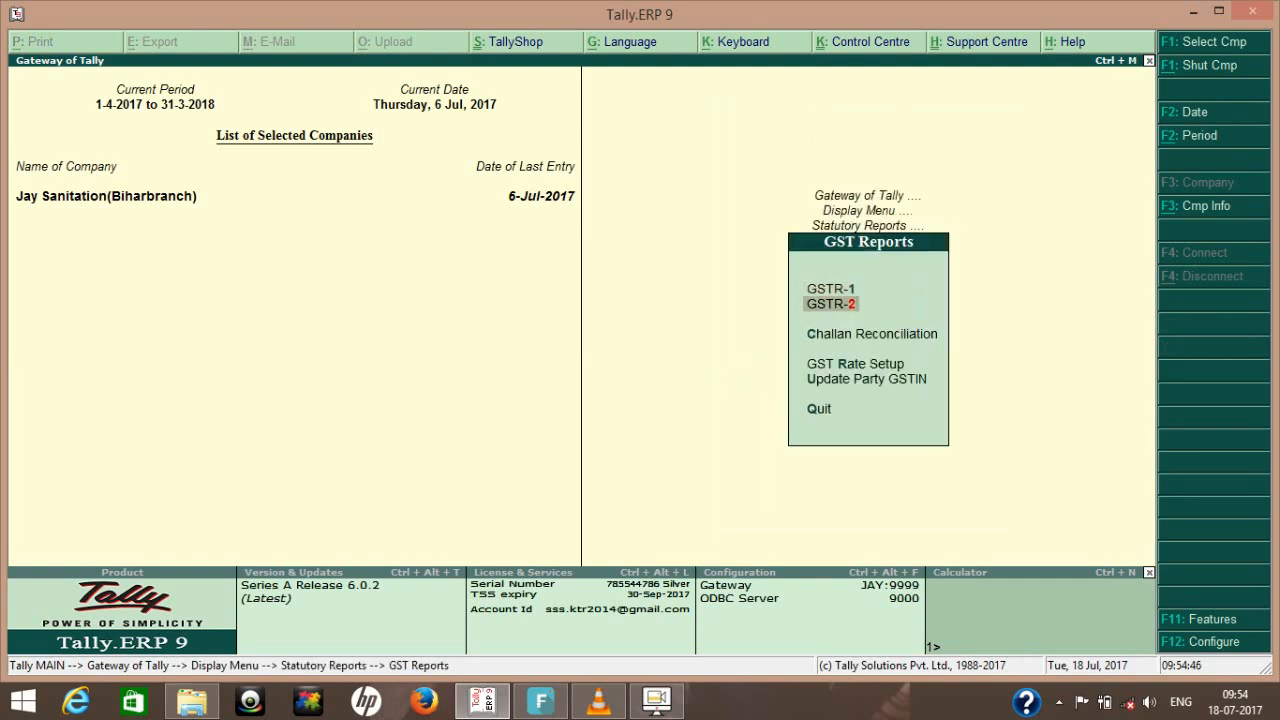
{"action": "key", "text": "Return"}
- Examine the voucher register behind B2B Invoices in GSTR-2
{"action": "key", "text": "Down"}
{"action": "key", "text": "Down"}
{"action": "key", "text": "Down"}
{"action": "key", "text": "Down"}
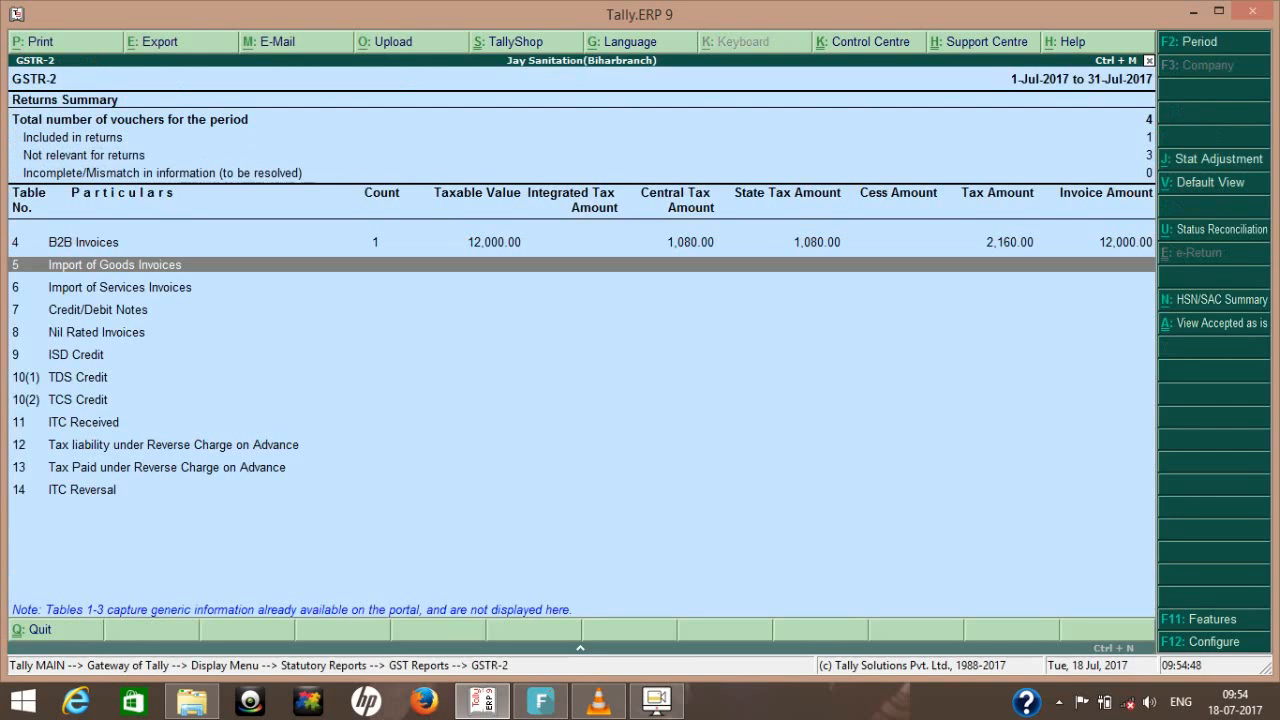
{"action": "key", "text": "Up"}
{"action": "key", "text": "Return"}
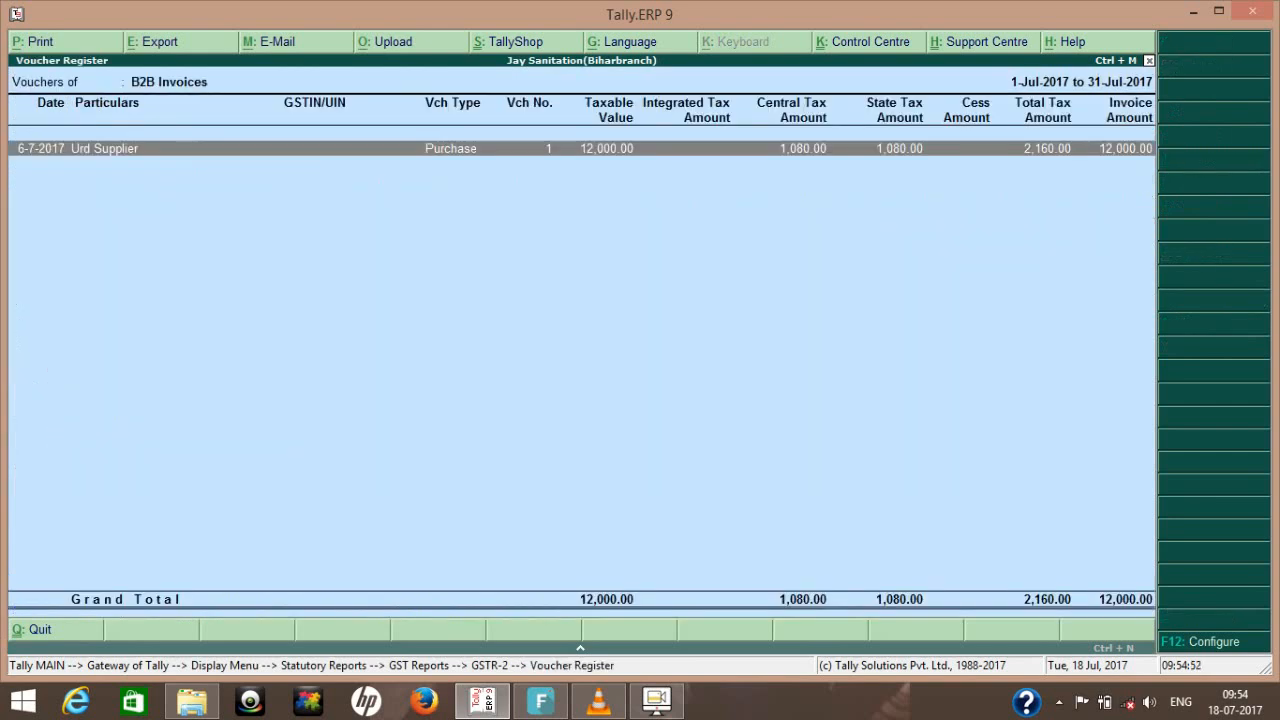
{"action": "key", "text": "Escape"}
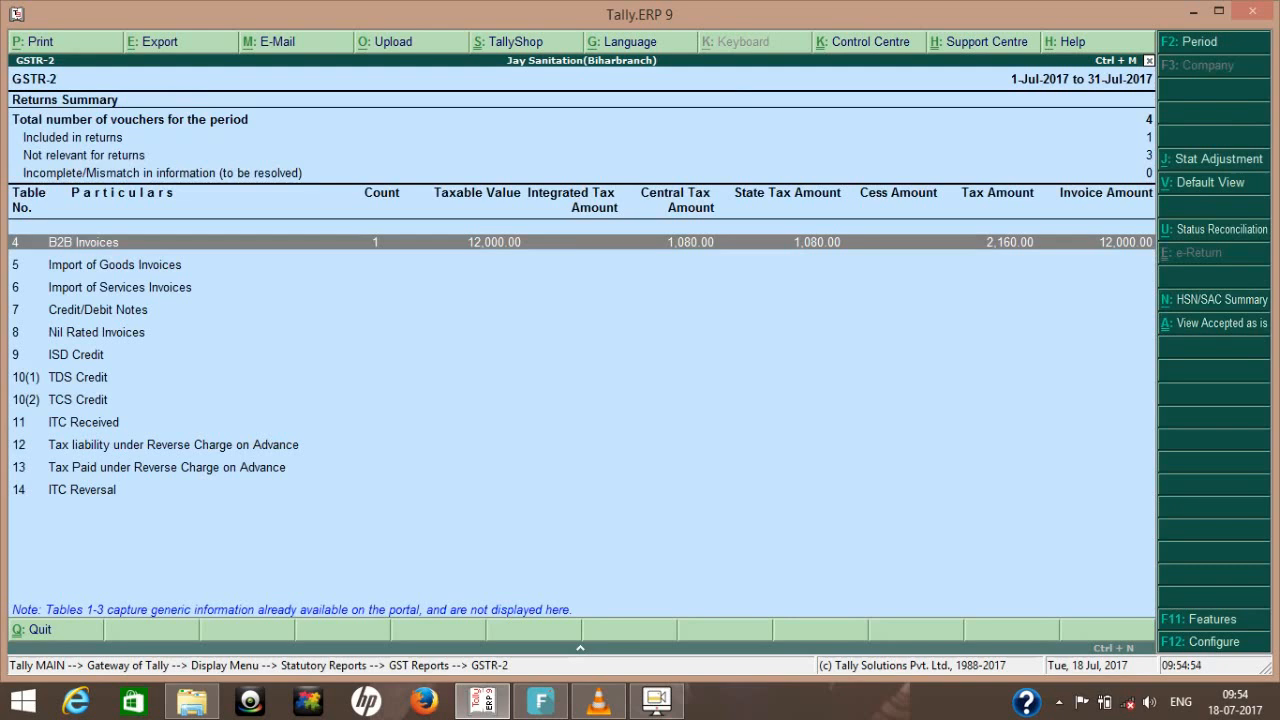
{"action": "key", "text": "Return"}
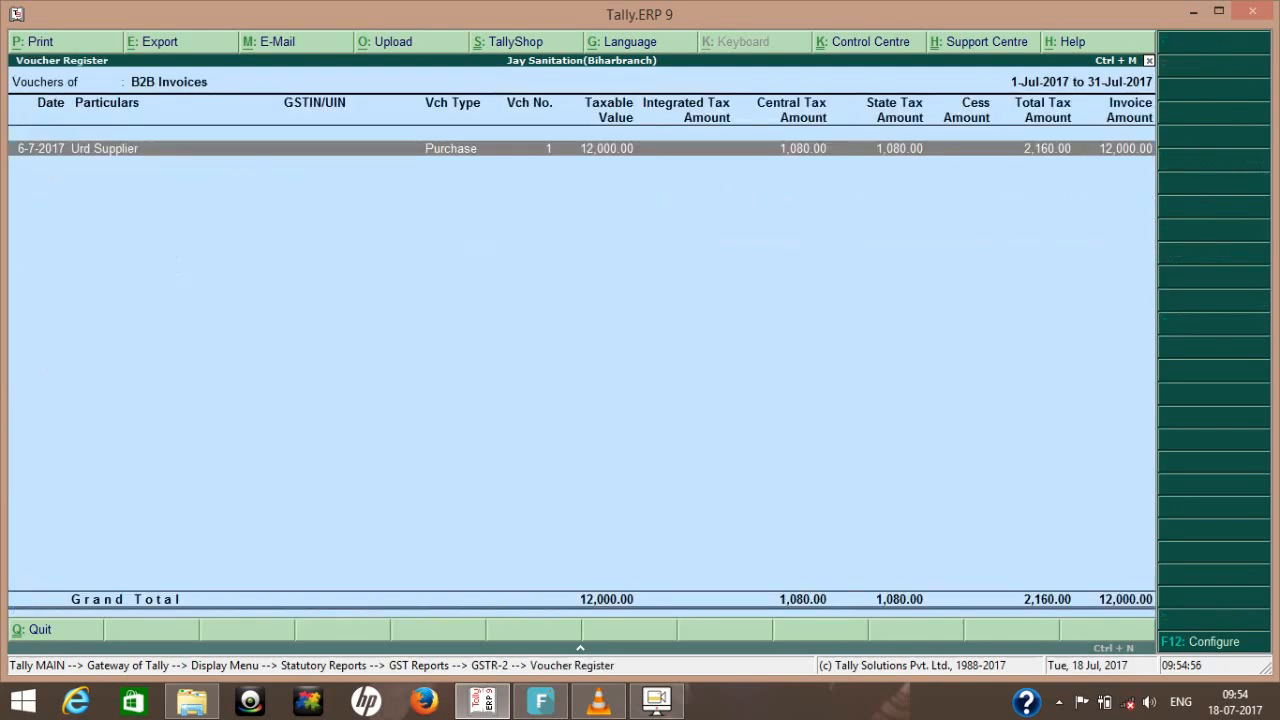
- Examine the reverse charge supplies and tax liability in GSTR-2's default view, and return to the Gateway of Tally
{"action": "key", "text": "Escape"}
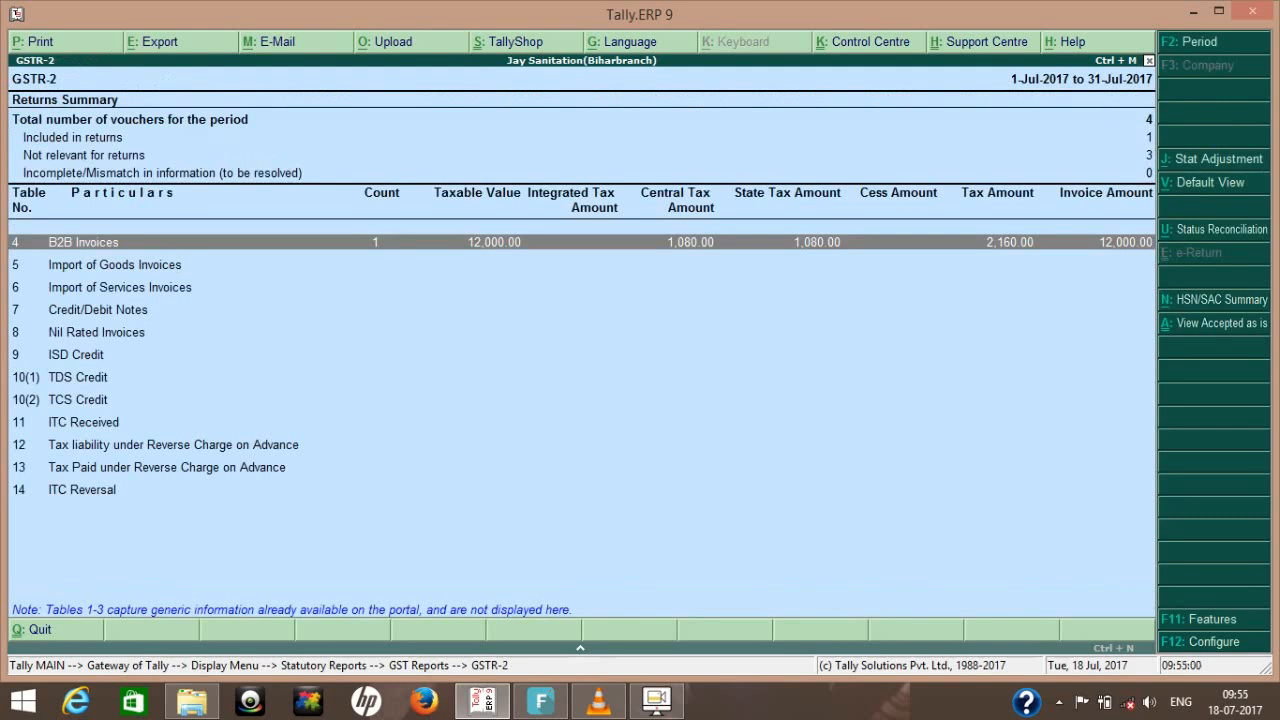
{"action": "key", "text": "alt+v"}
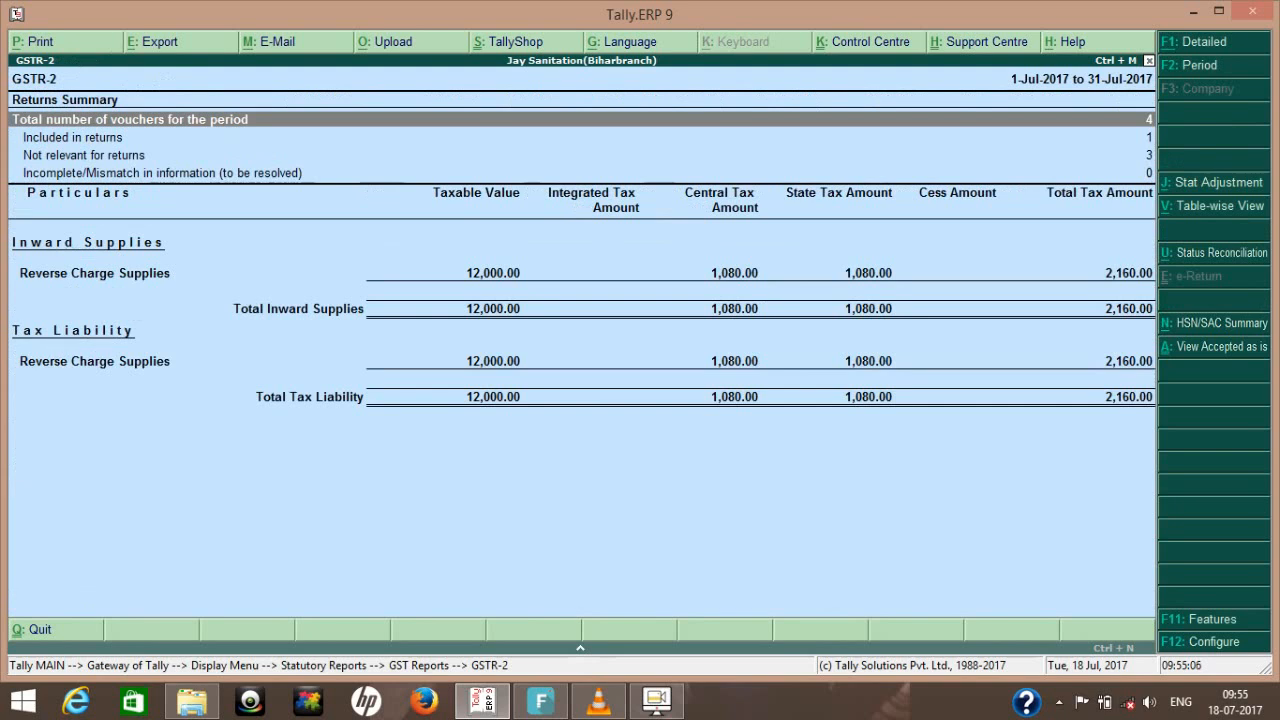
{"action": "key", "text": "Escape"}
{"action": "key", "text": "Escape"}
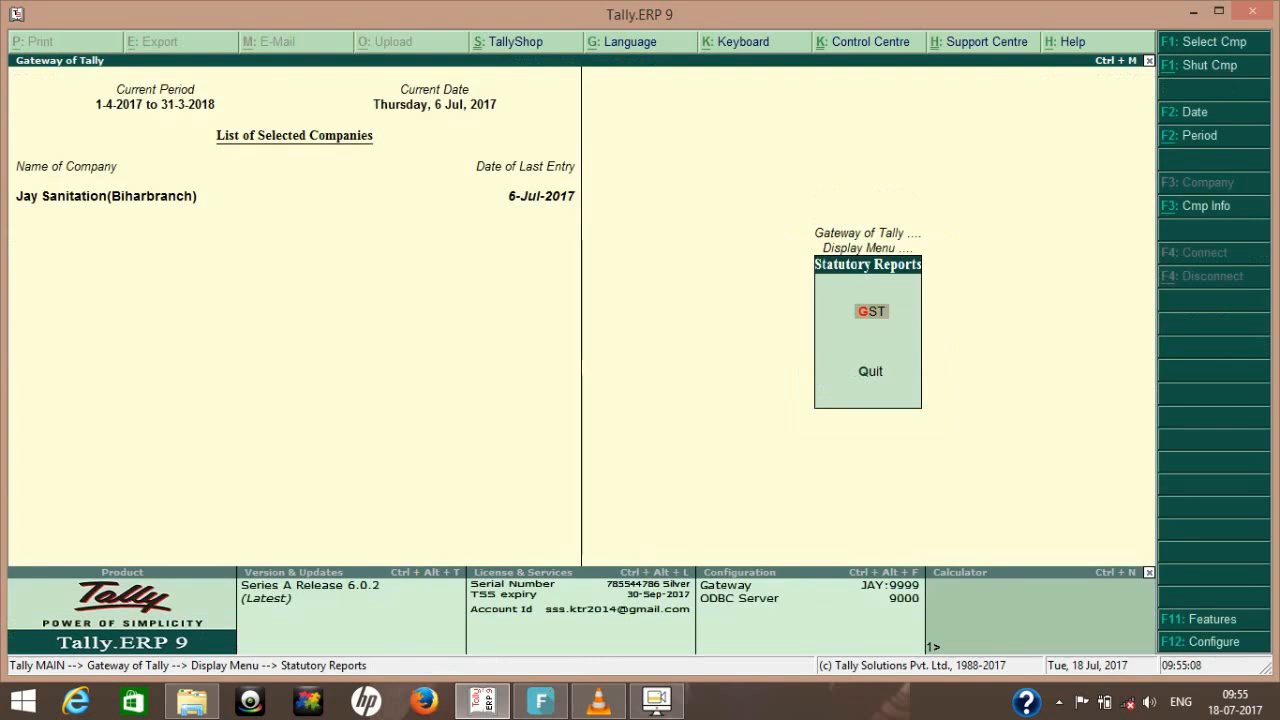
{"action": "key", "text": "Escape"}
{"action": "key", "text": "Escape"}
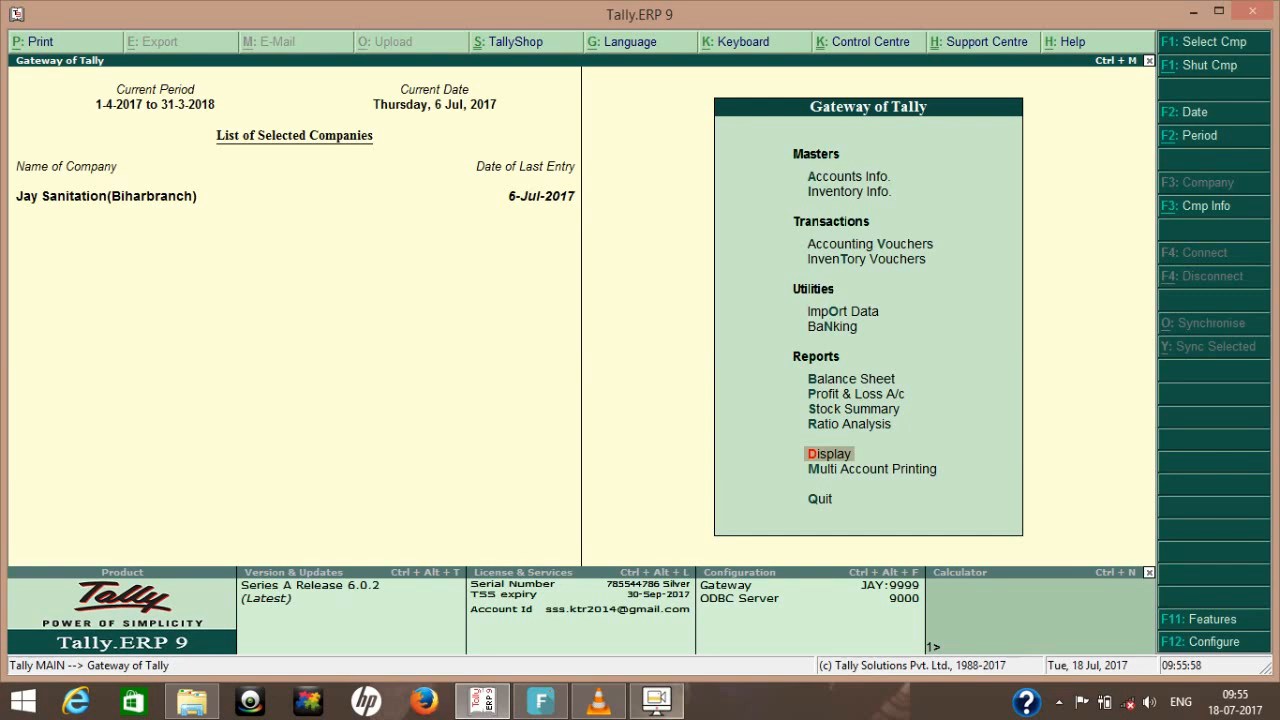
{"action": "left_click", "coordinate": [656, 701]}
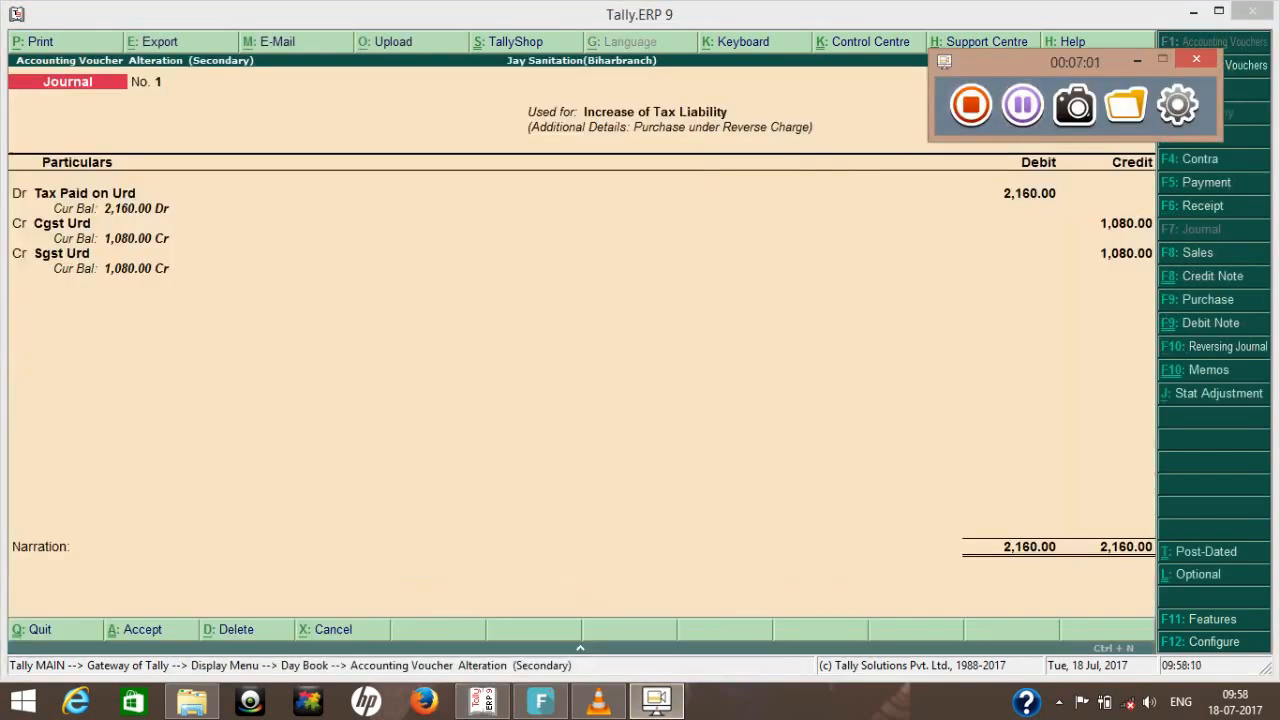
{"action": "key", "text": "Return"}
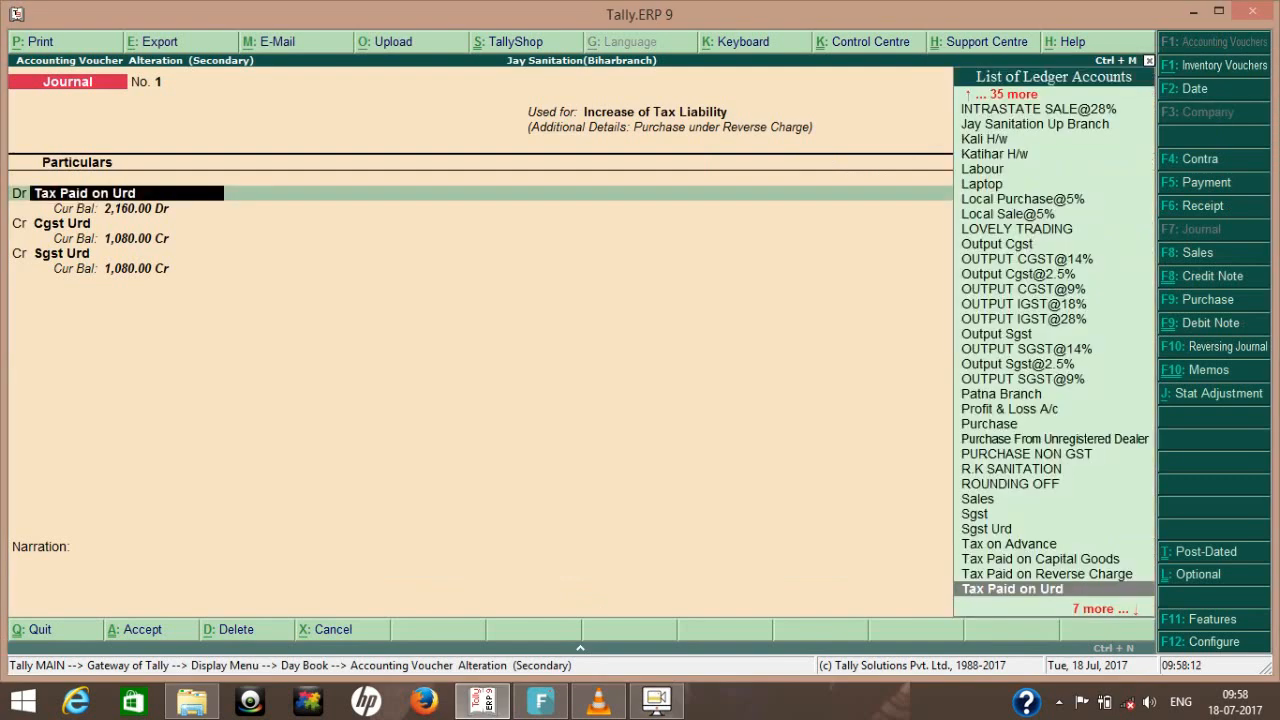
{"action": "key", "text": "Escape"}
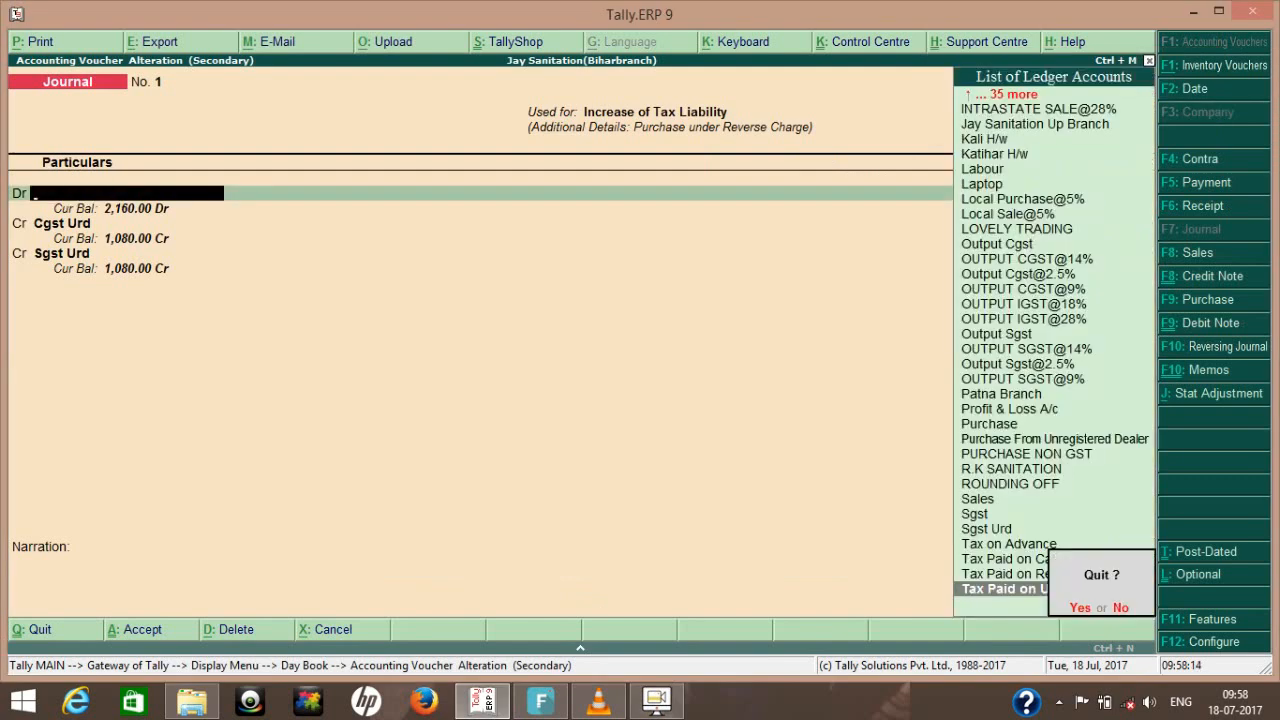
{"action": "key", "text": "y"}
- Reopen the journal voucher from the Day Book and check its GST stat adjustment details
{"action": "key", "text": "Return"}
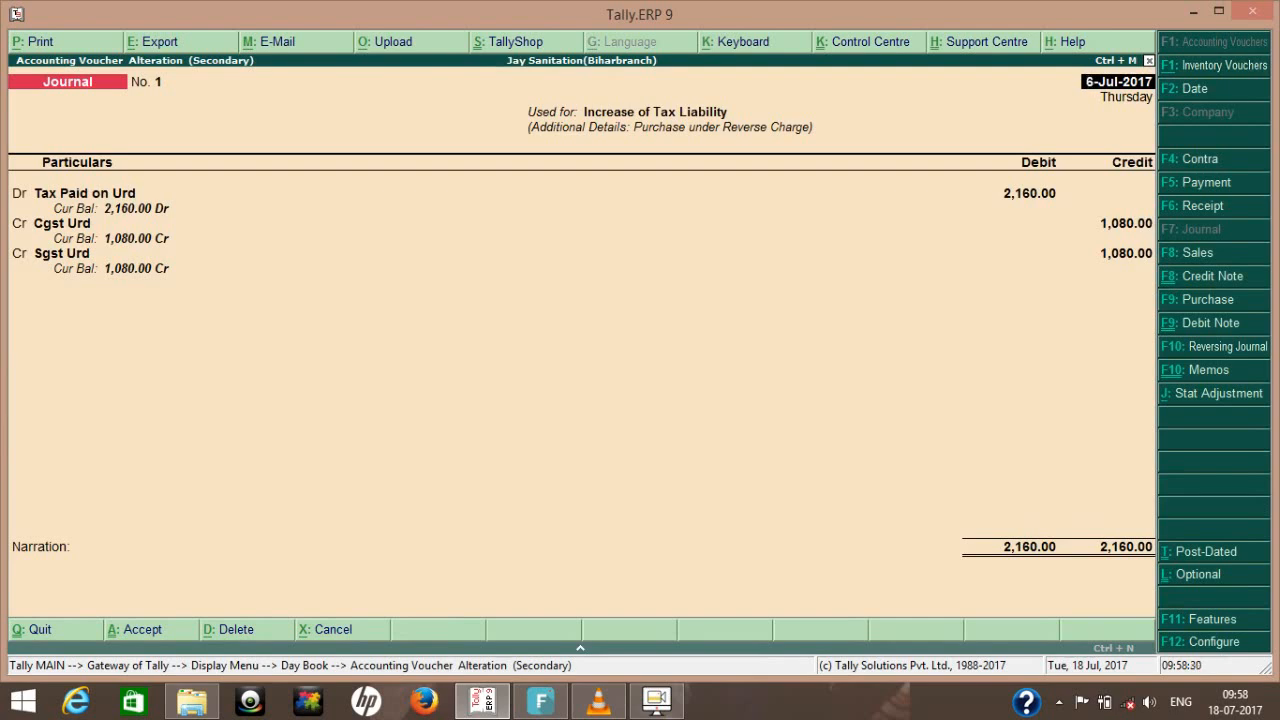
{"action": "key", "text": "alt+j"}
{"action": "key", "text": "Return"}
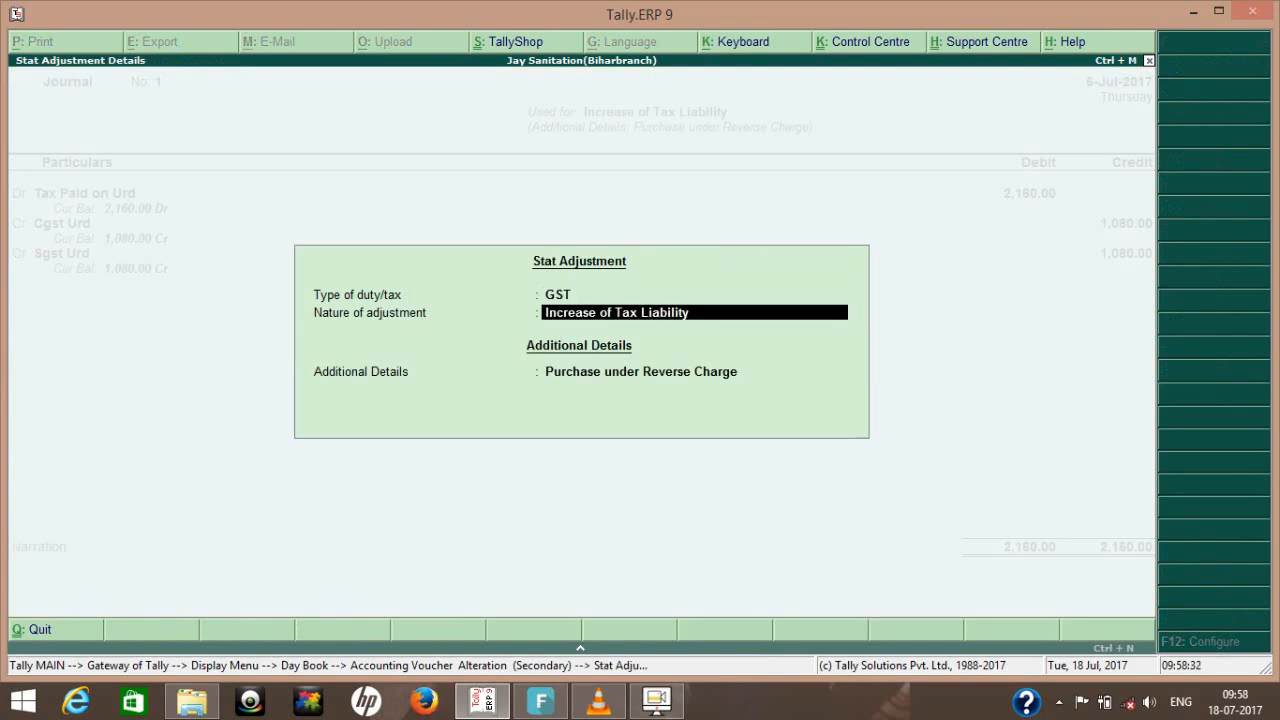
{"action": "key", "text": "Return"}
{"action": "key", "text": "Return"}
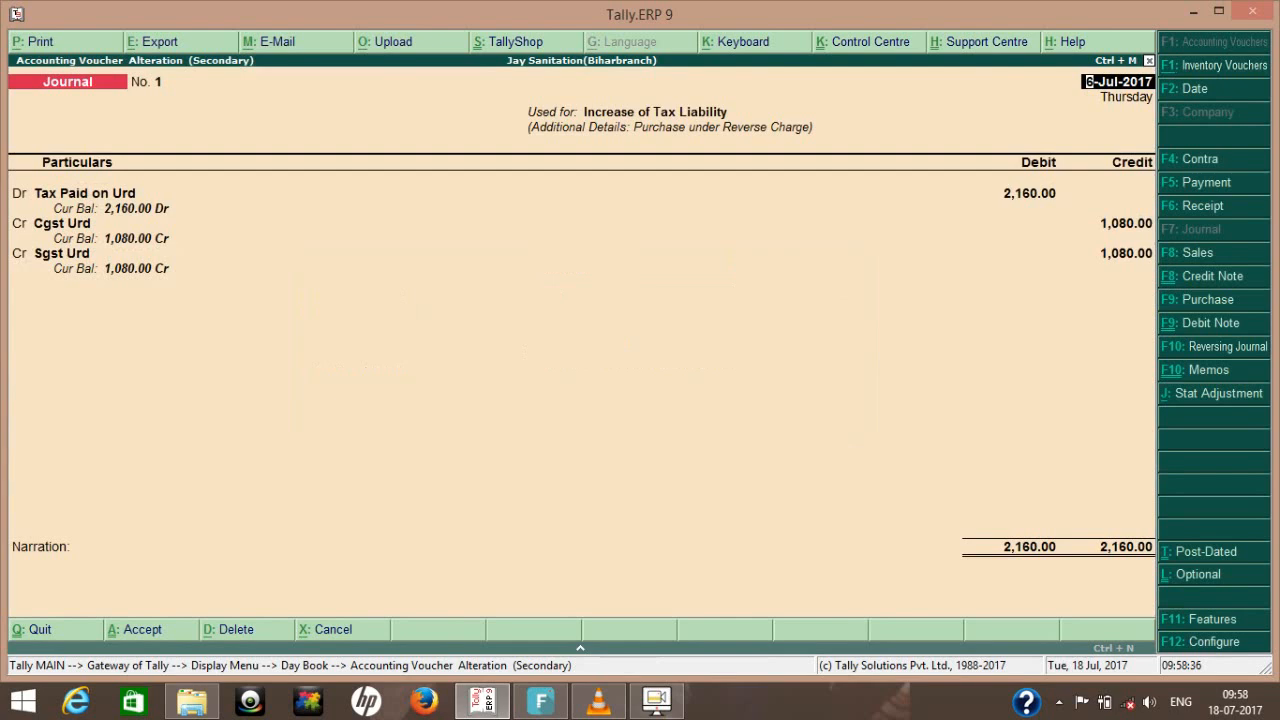
- Set the date of the tax liability journal voucher to 31-7-2017
{"action": "key", "text": "Return"}
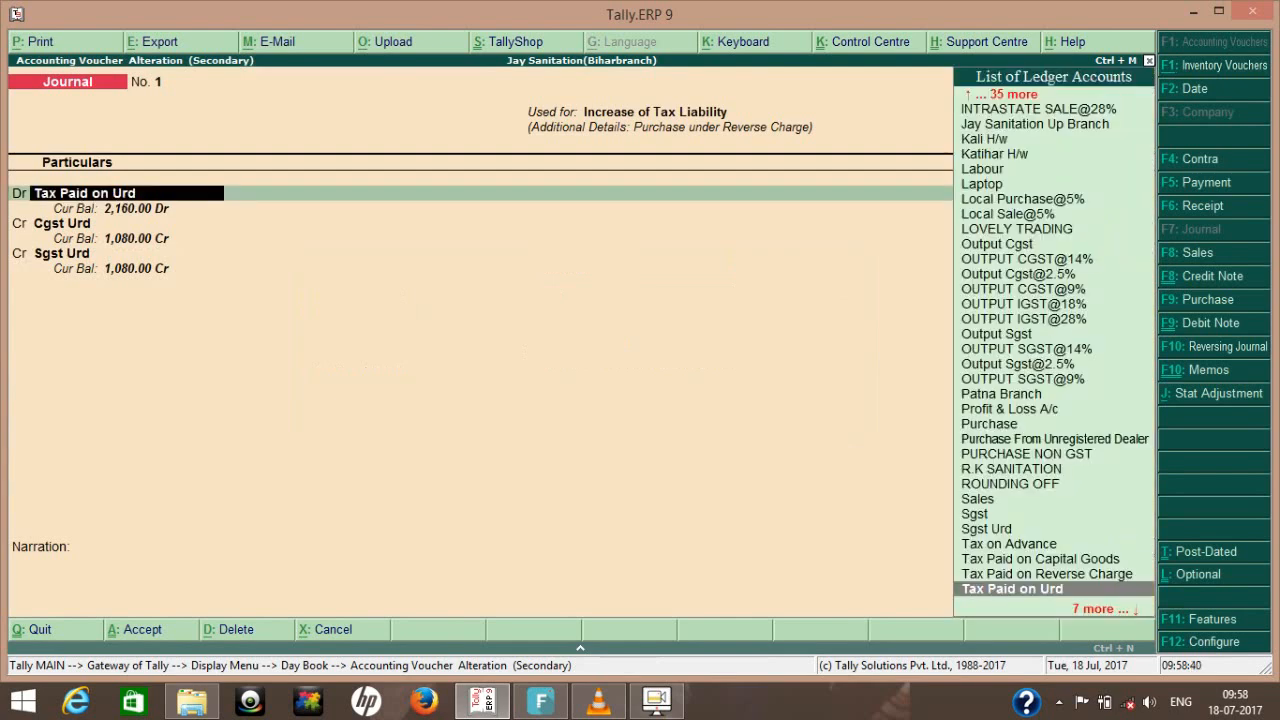
{"action": "key", "text": "BackSpace"}
{"action": "type", "text": "31-7"}
{"action": "key", "text": "Return"}
{"action": "key", "text": "Return"}
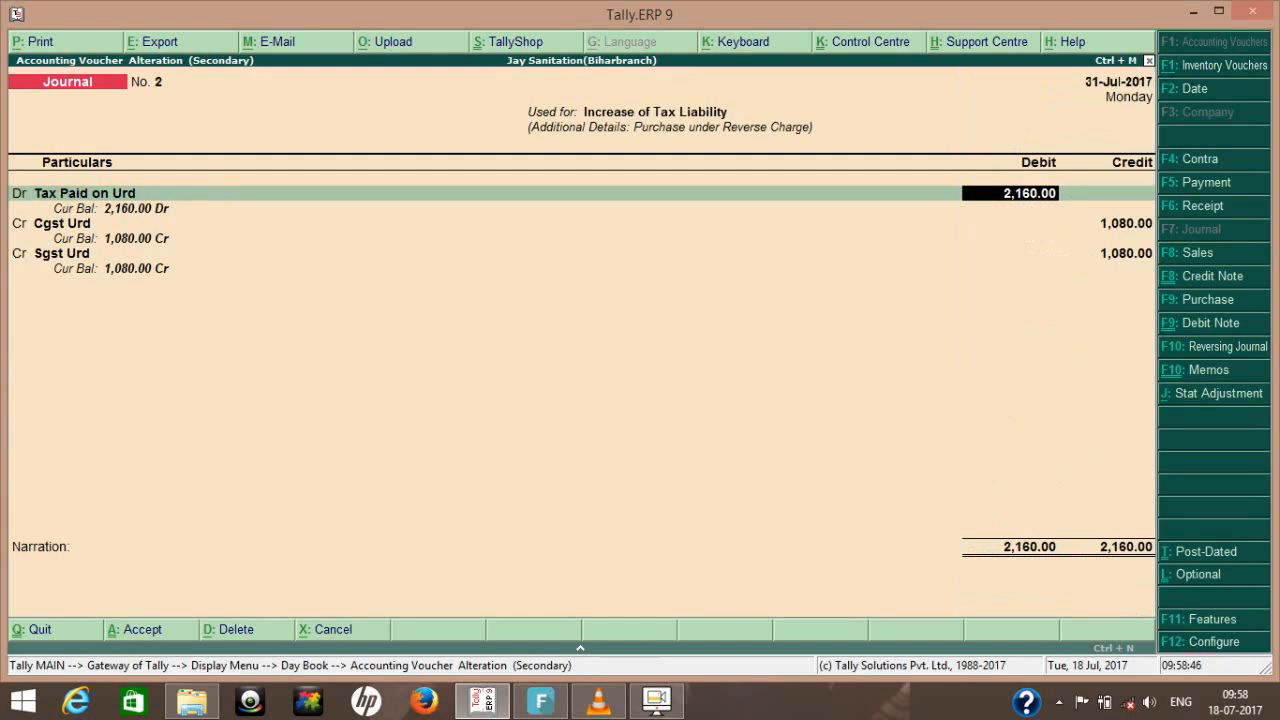
- Review the ledger master of the debited Tax Paid on Urd account, including its group and statutory settings
{"action": "key", "text": "BackSpace"}
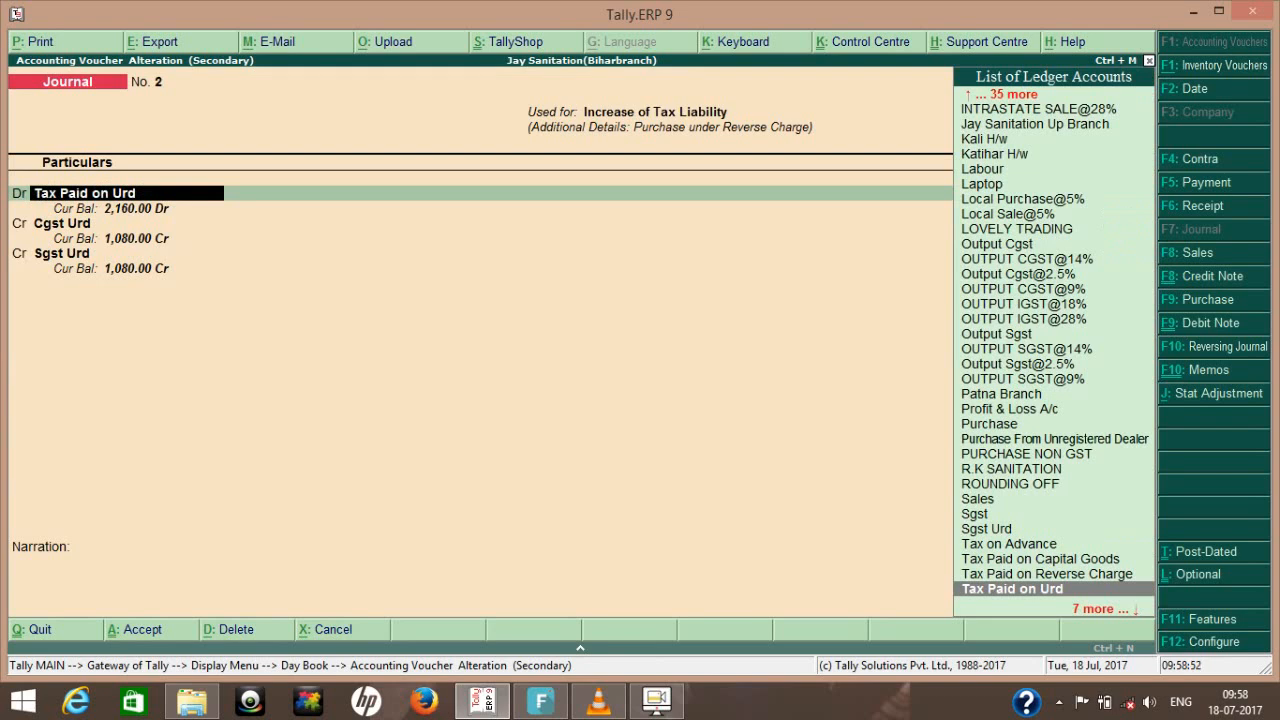
{"action": "key", "text": "ctrl+Return"}
{"action": "key", "text": "Return"}
{"action": "key", "text": "Return"}
{"action": "key", "text": "Return"}
{"action": "key", "text": "Return"}
{"action": "key", "text": "Return"}
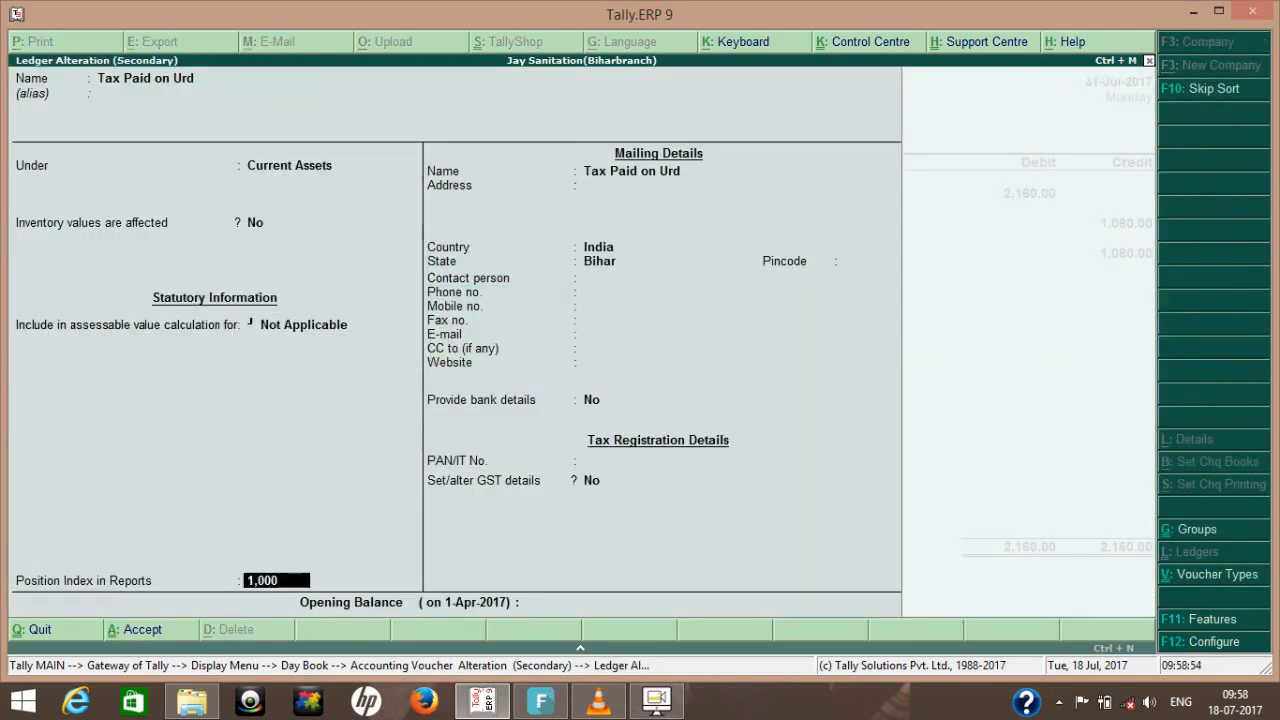
{"action": "key", "text": "Return"}
{"action": "key", "text": "Return"}
{"action": "key", "text": "Return"}
{"action": "key", "text": "Return"}
{"action": "key", "text": "Return"}
{"action": "key", "text": "Return"}
{"action": "key", "text": "Return"}
{"action": "key", "text": "Return"}
{"action": "key", "text": "Return"}
{"action": "key", "text": "Return"}
{"action": "key", "text": "Return"}
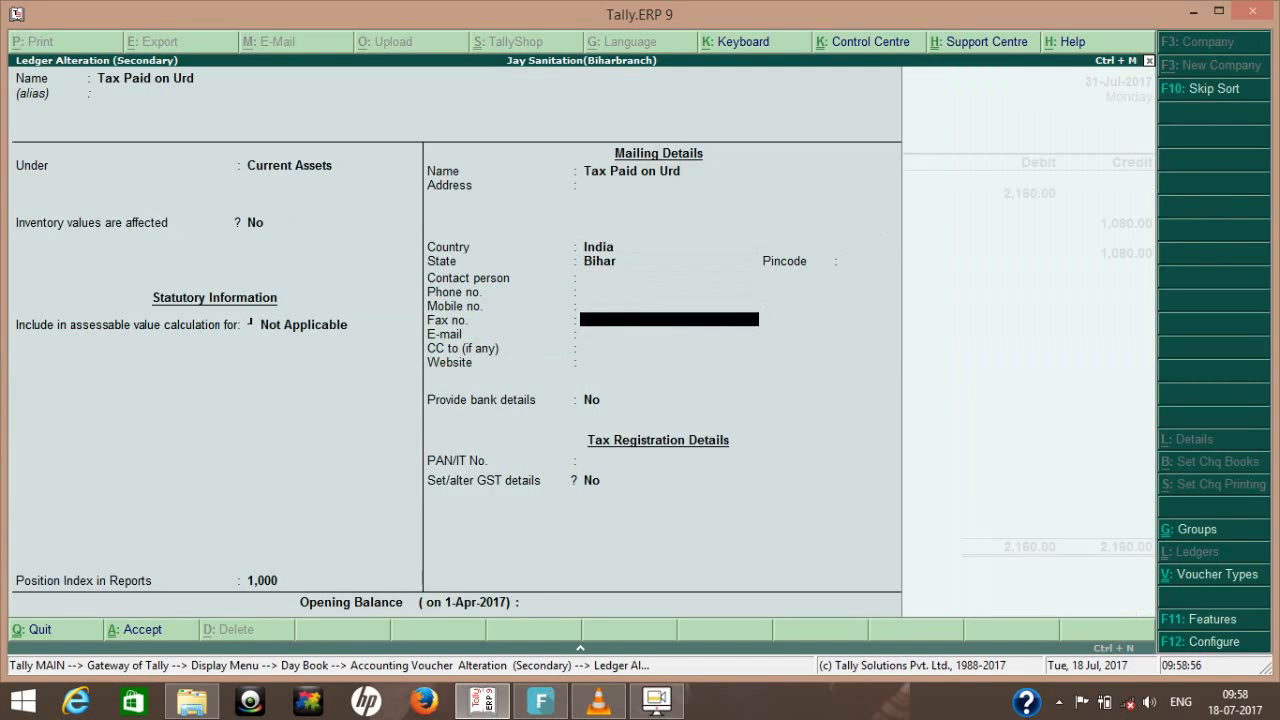
{"action": "key", "text": "Return"}
{"action": "key", "text": "Return"}
{"action": "key", "text": "Return"}
{"action": "key", "text": "Return"}
{"action": "key", "text": "Return"}
{"action": "key", "text": "Return"}
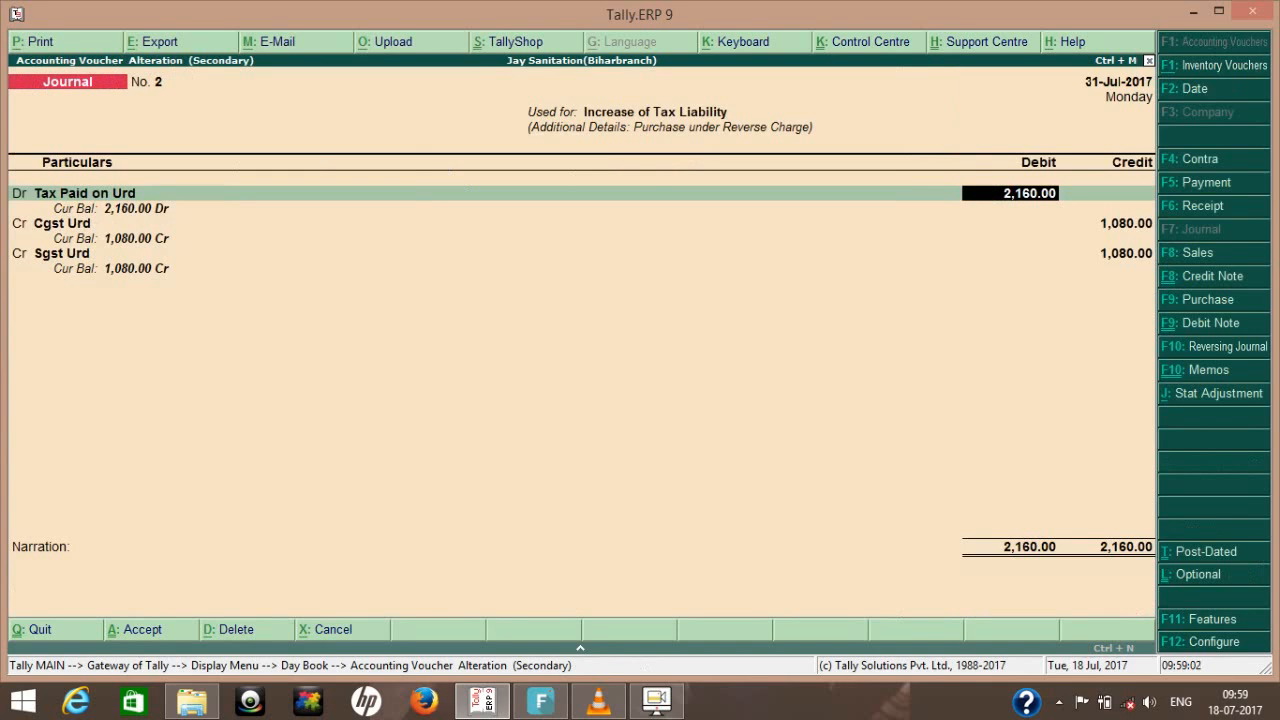
- Review the Cgst Urd ledger master from the journal's first credit line, including its group and tax type
{"action": "key", "text": "Return"}
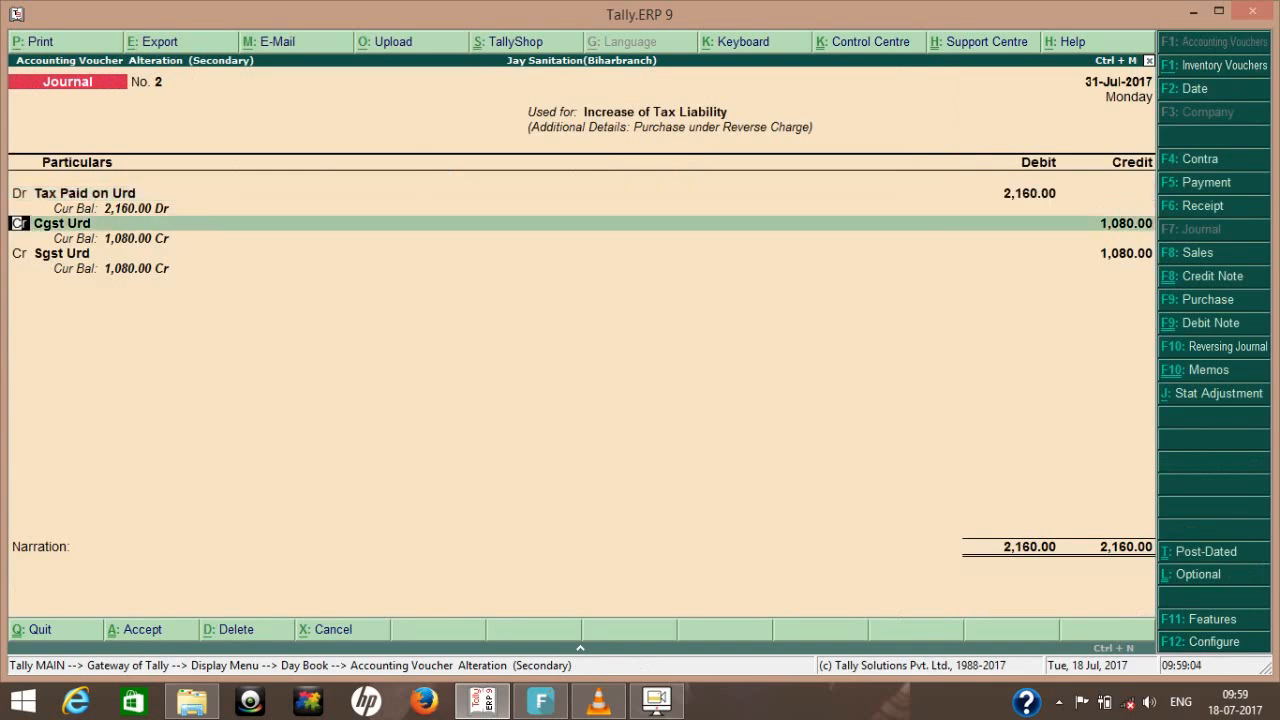
{"action": "key", "text": "Return"}
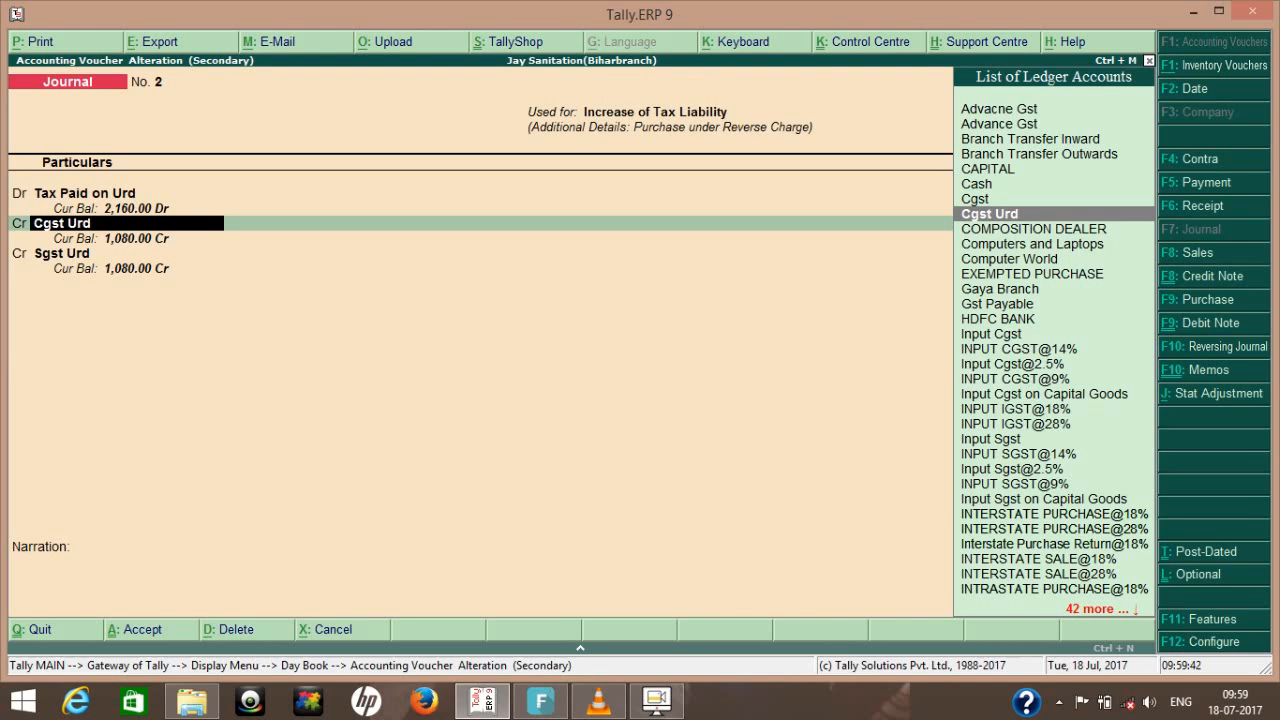
{"action": "key", "text": "ctrl+Return"}
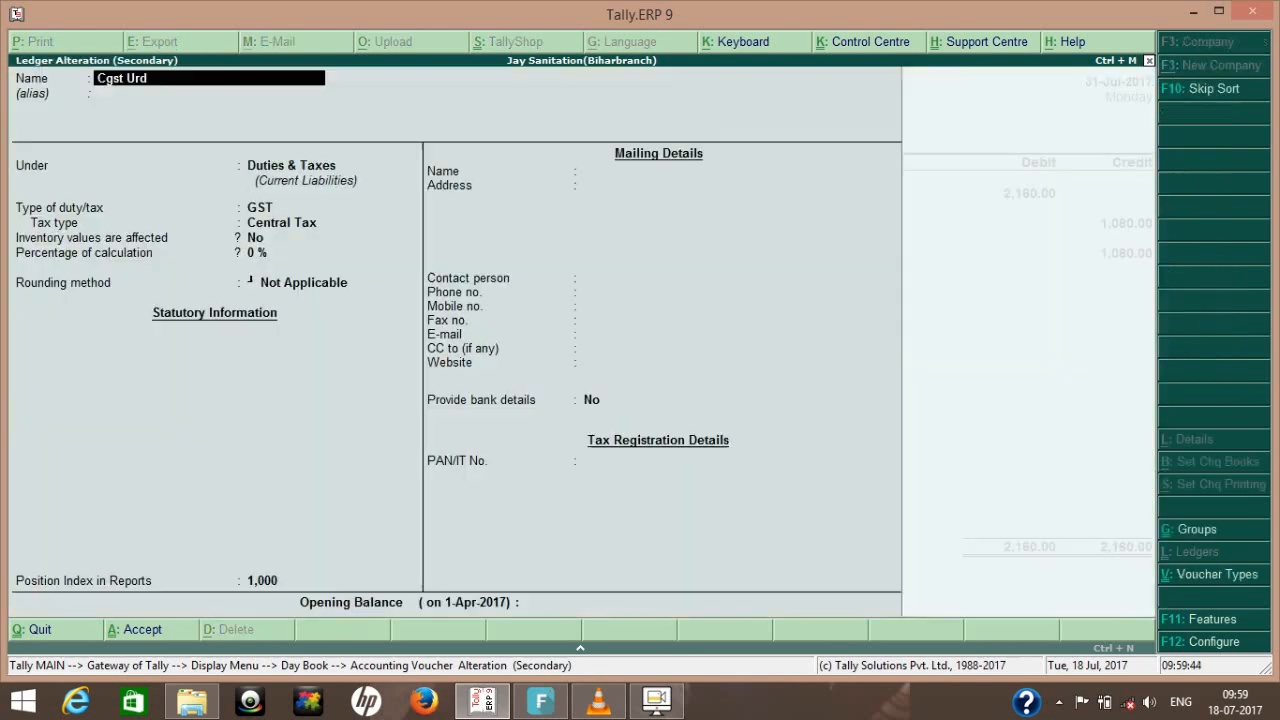
{"action": "key", "text": "Return"}
{"action": "key", "text": "Return"}
{"action": "key", "text": "Return"}
{"action": "key", "text": "Return"}
{"action": "key", "text": "Return"}
{"action": "key", "text": "Return"}
{"action": "key", "text": "Return"}
{"action": "key", "text": "Return"}
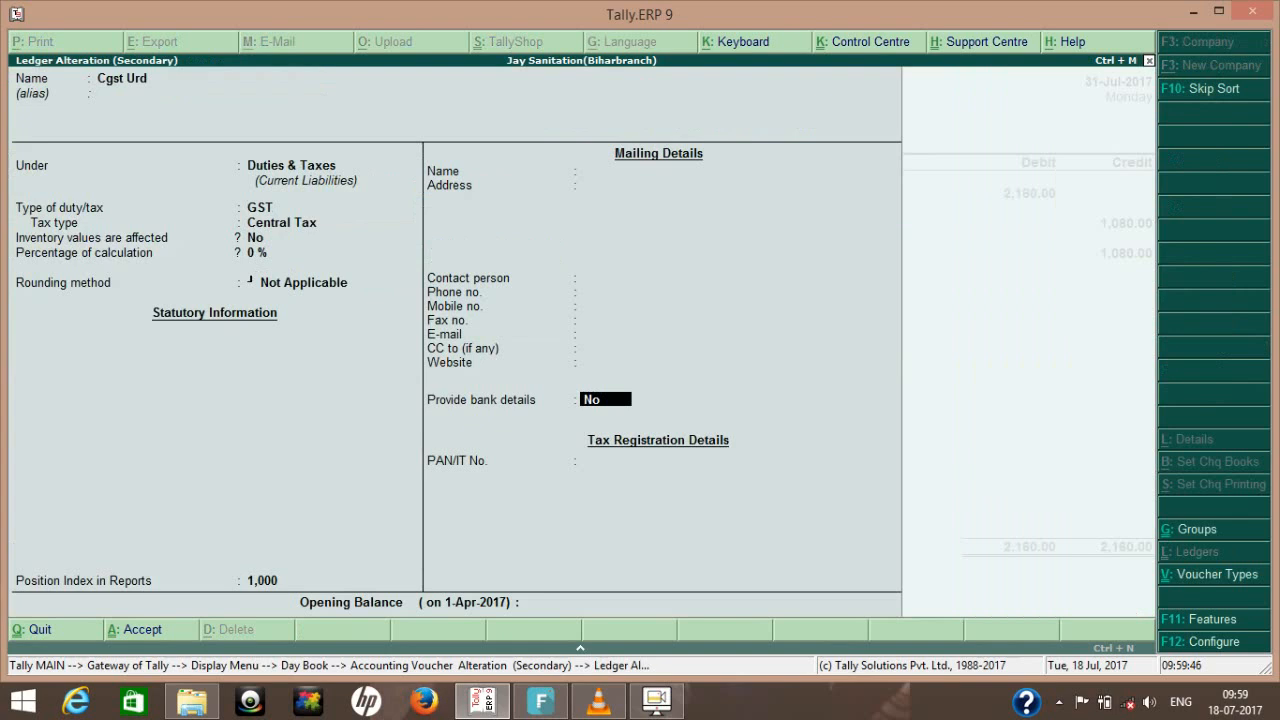
{"action": "key", "text": "Return"}
{"action": "key", "text": "Return"}
- Review the Sgst Urd ledger master from the journal's second credit line, including its group and tax type
{"action": "key", "text": "Return"}
{"action": "key", "text": "Return"}
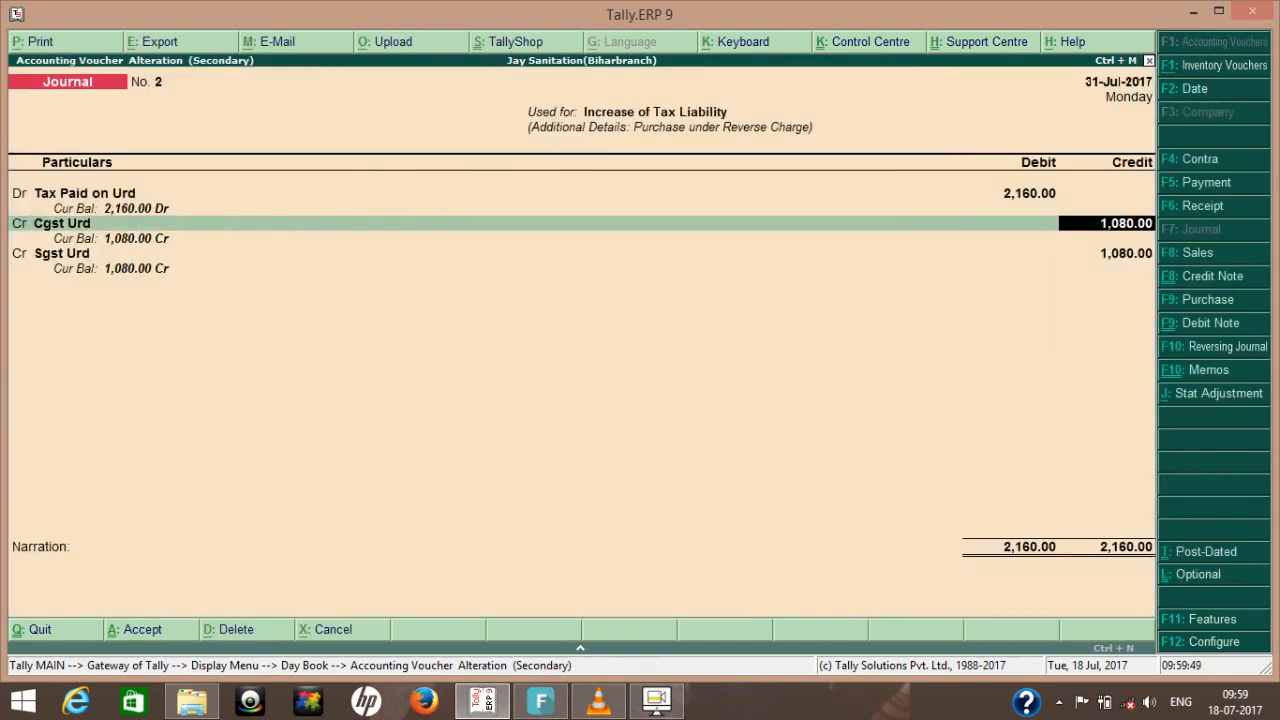
{"action": "key", "text": "Return"}
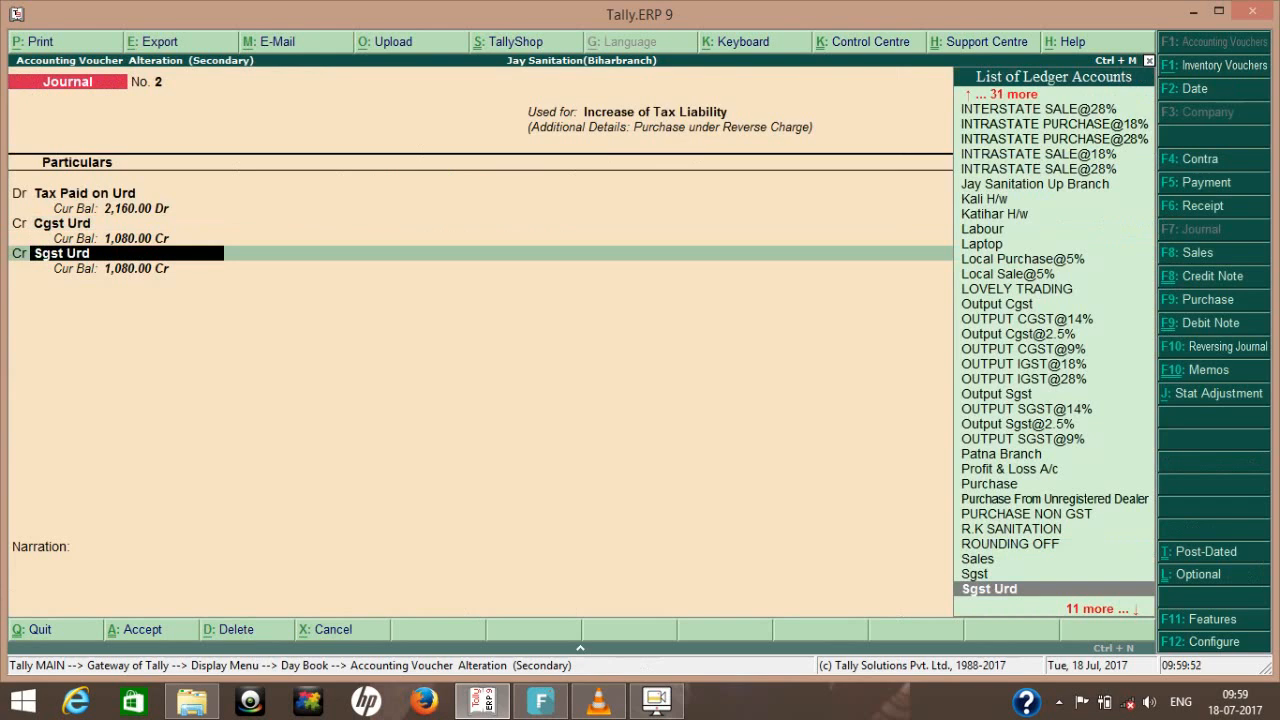
{"action": "key", "text": "ctrl+Return"}
{"action": "key", "text": "Return"}
{"action": "key", "text": "Return"}
{"action": "key", "text": "Return"}
{"action": "key", "text": "Return"}
{"action": "key", "text": "Return"}
{"action": "key", "text": "Return"}
{"action": "key", "text": "Return"}
{"action": "key", "text": "Return"}
{"action": "key", "text": "Return"}
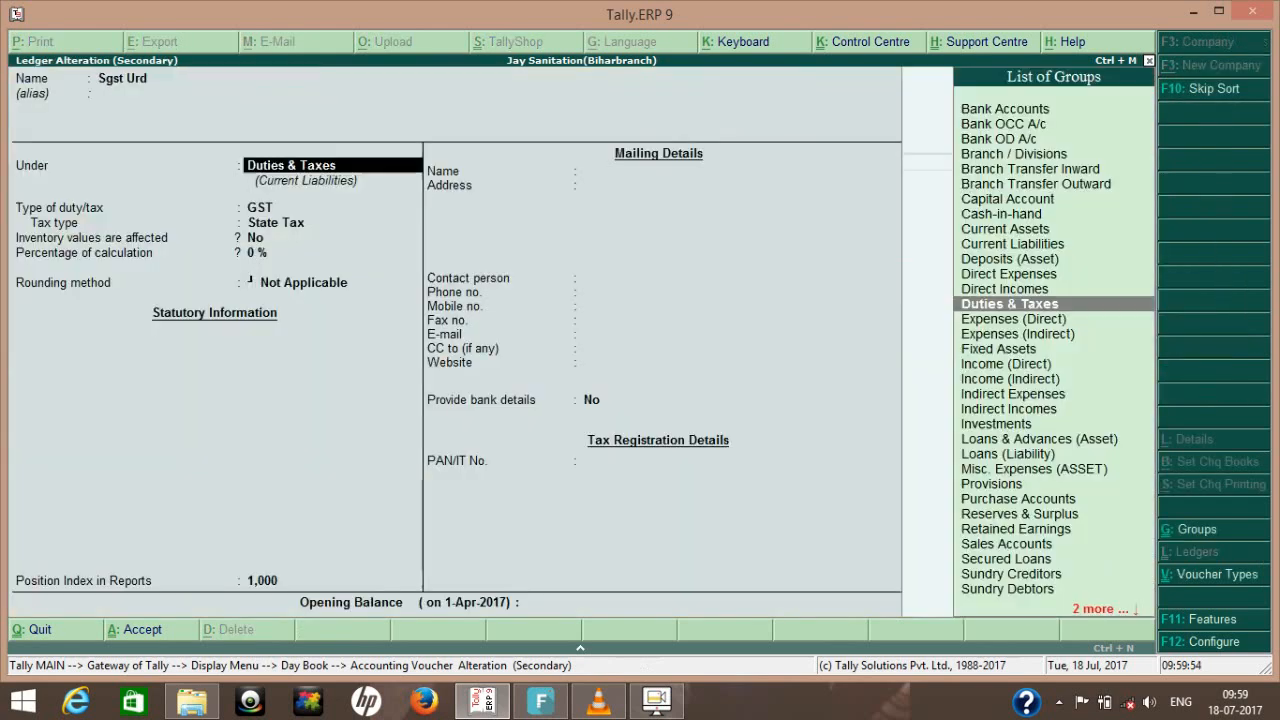
{"action": "key", "text": "Return"}
{"action": "key", "text": "Return"}
- Save the altered journal voucher and return from the Day Book to the Gateway of Tally
{"action": "key", "text": "Return"}
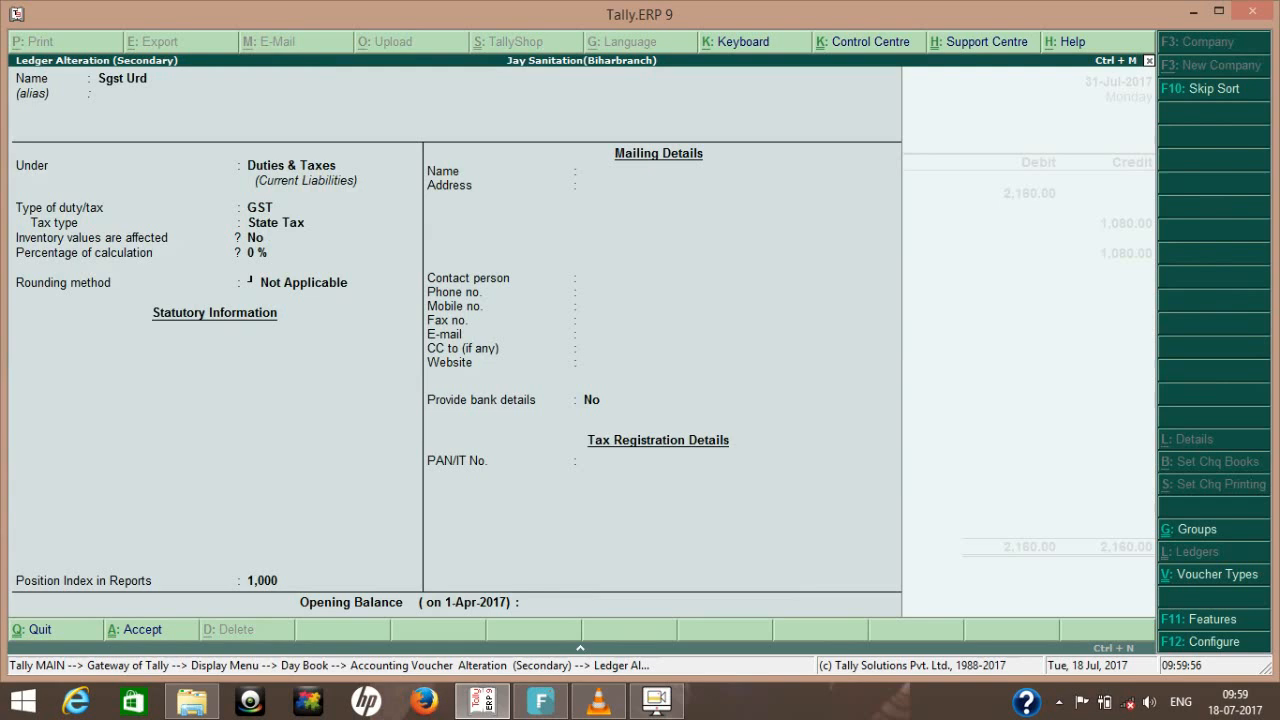
{"action": "key", "text": "Return"}
{"action": "key", "text": "Return"}
{"action": "key", "text": "Return"}
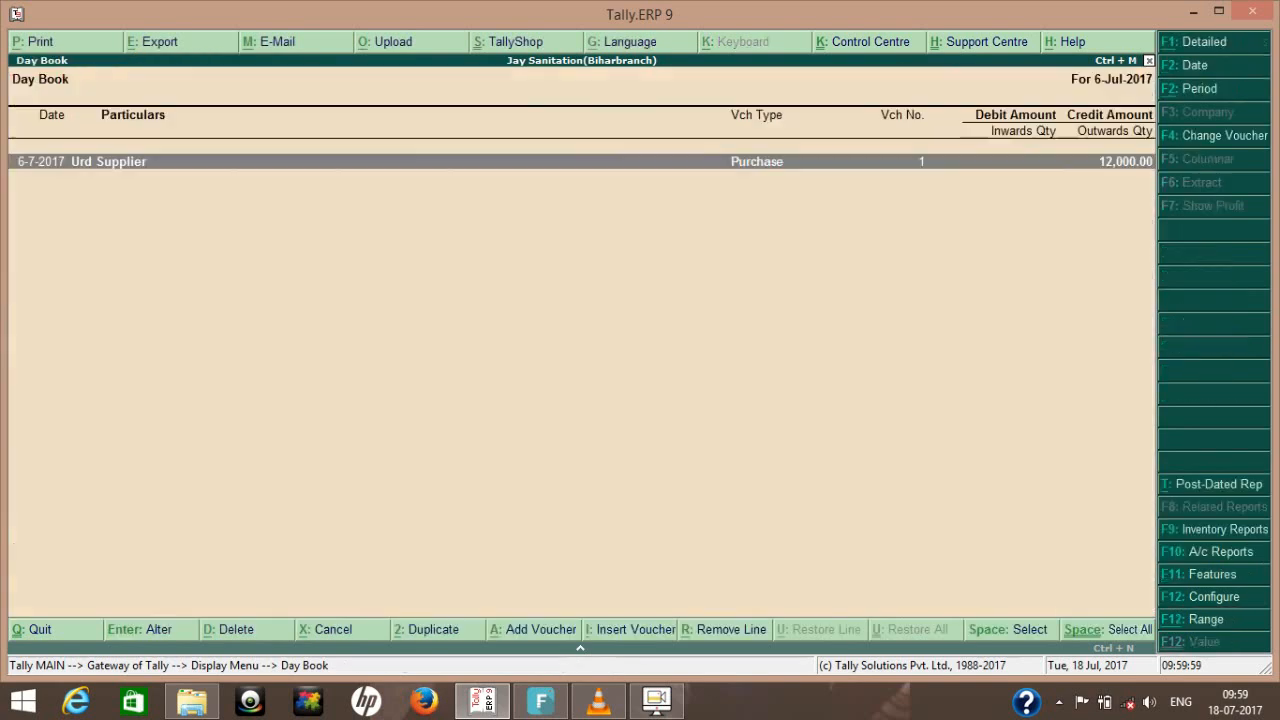
{"action": "key", "text": "Escape"}
{"action": "key", "text": "Escape"}
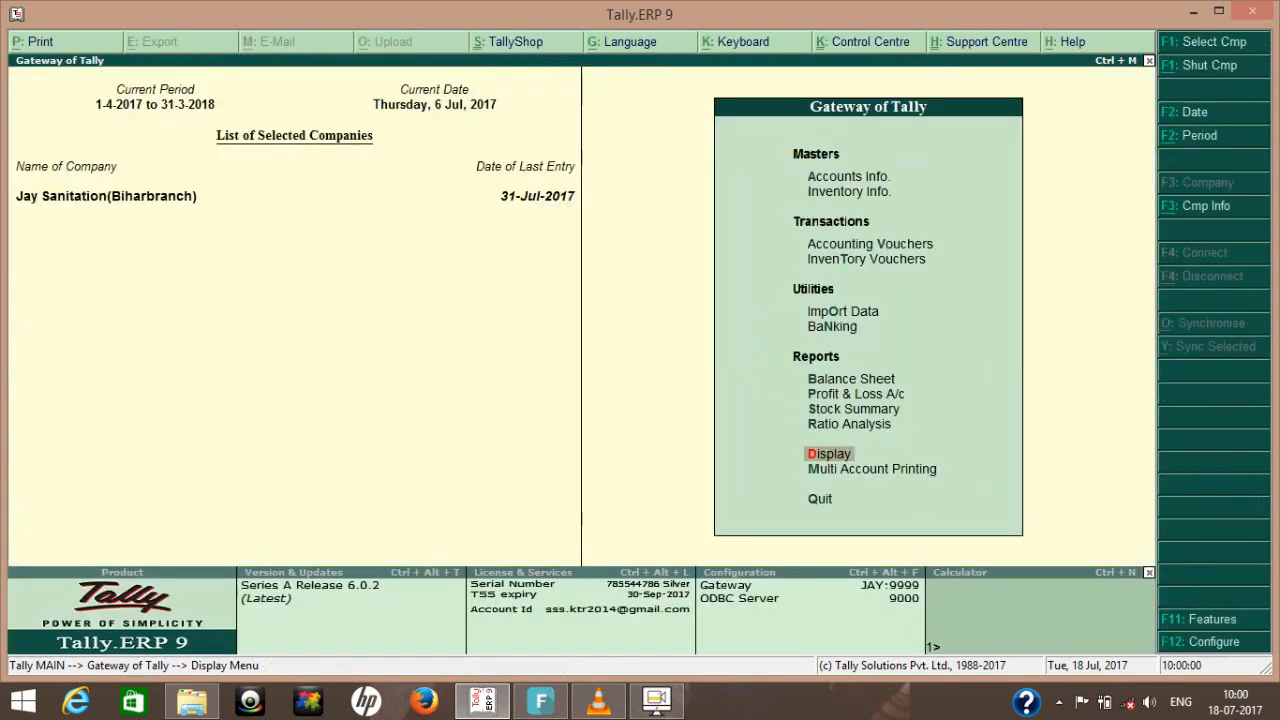
- Examine the Duties & Taxes balances under Current Liabilities in the Balance Sheet, and return to the Gateway of Tally
{"action": "key", "text": "b"}
{"action": "key", "text": "Down"}
{"action": "key", "text": "Down"}
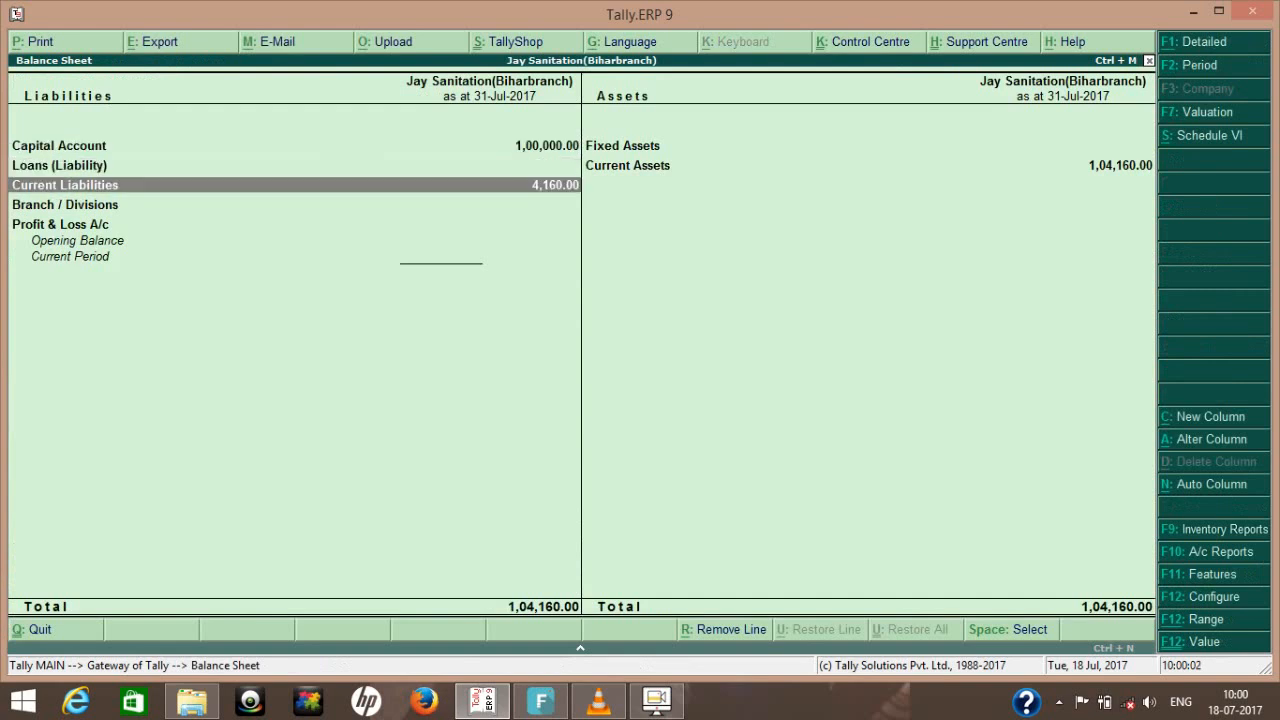
{"action": "key", "text": "Return"}
{"action": "key", "text": "Return"}
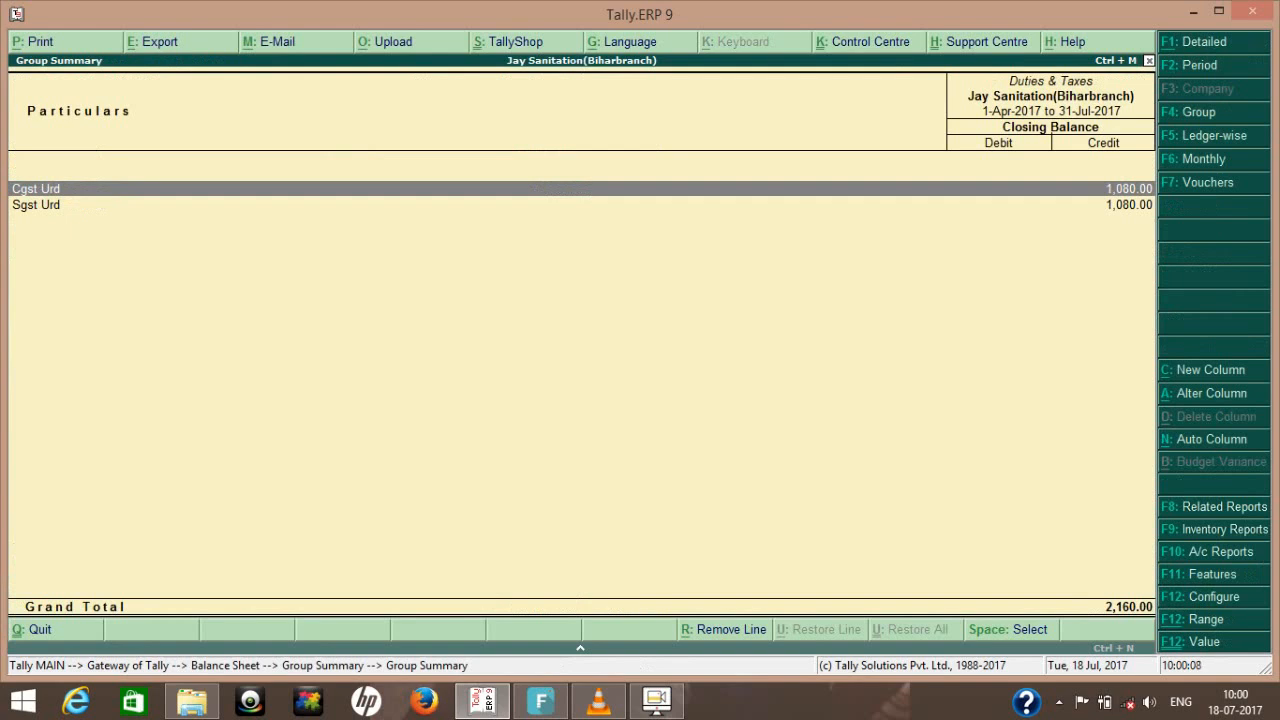
{"action": "key", "text": "Escape"}
{"action": "key", "text": "Escape"}
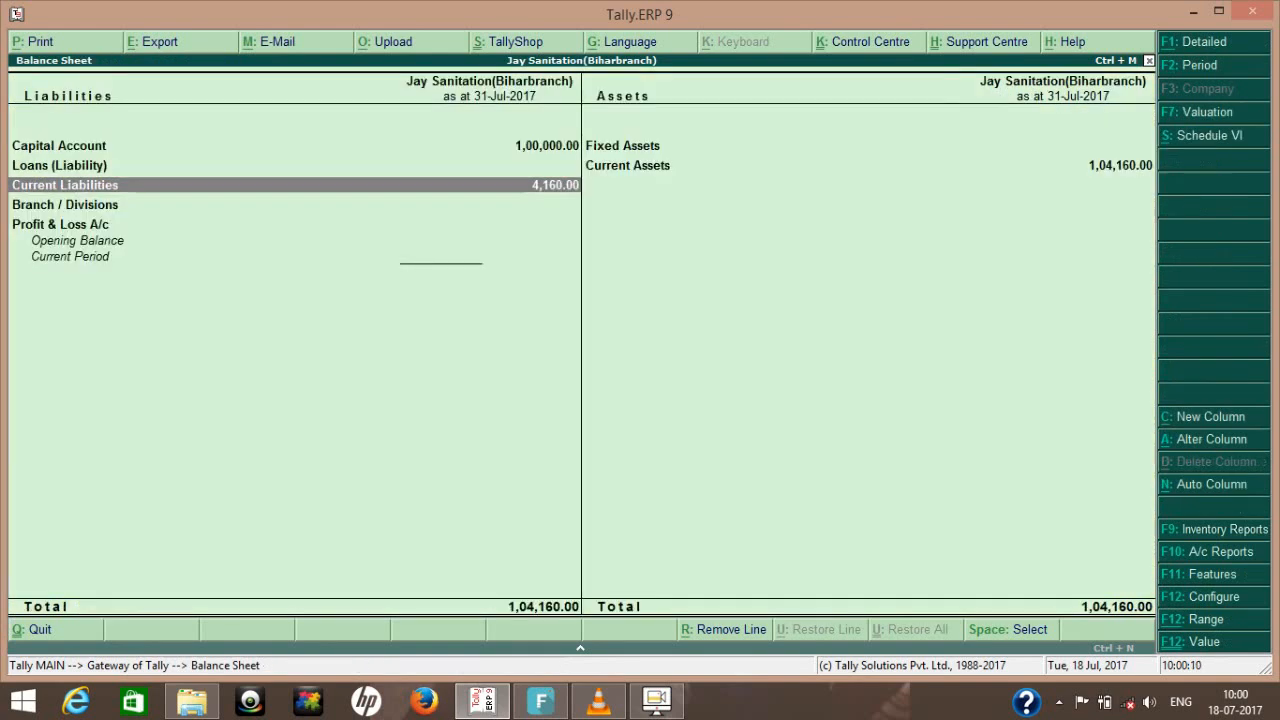
{"action": "key", "text": "Escape"}
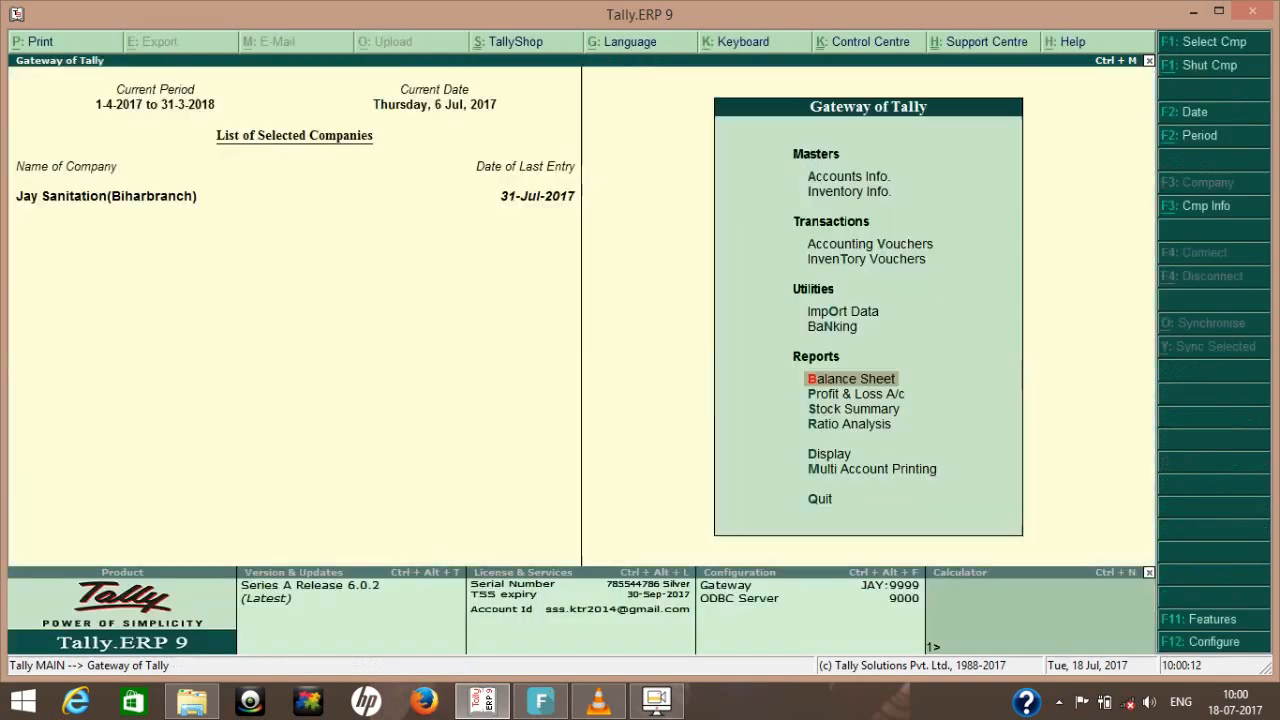
- Start a new payment voucher from the Gateway of Tally
{"action": "key", "text": "v"}
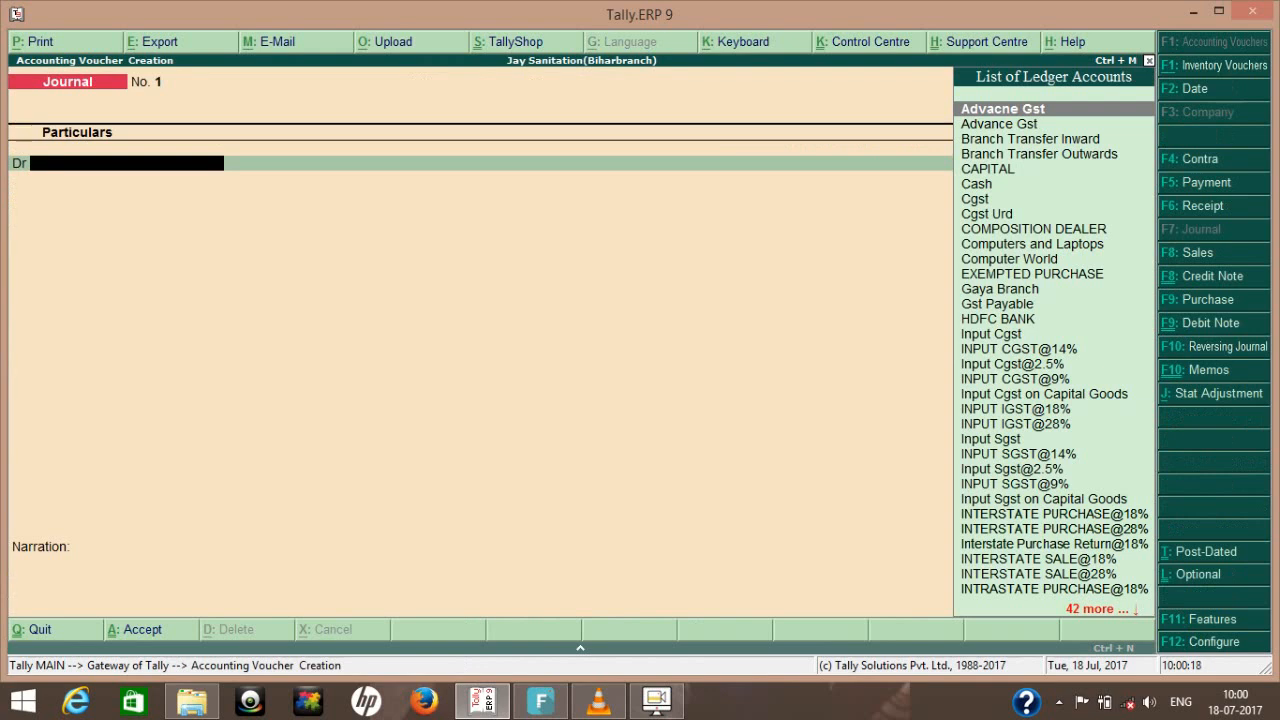
{"action": "key", "text": "F5"}
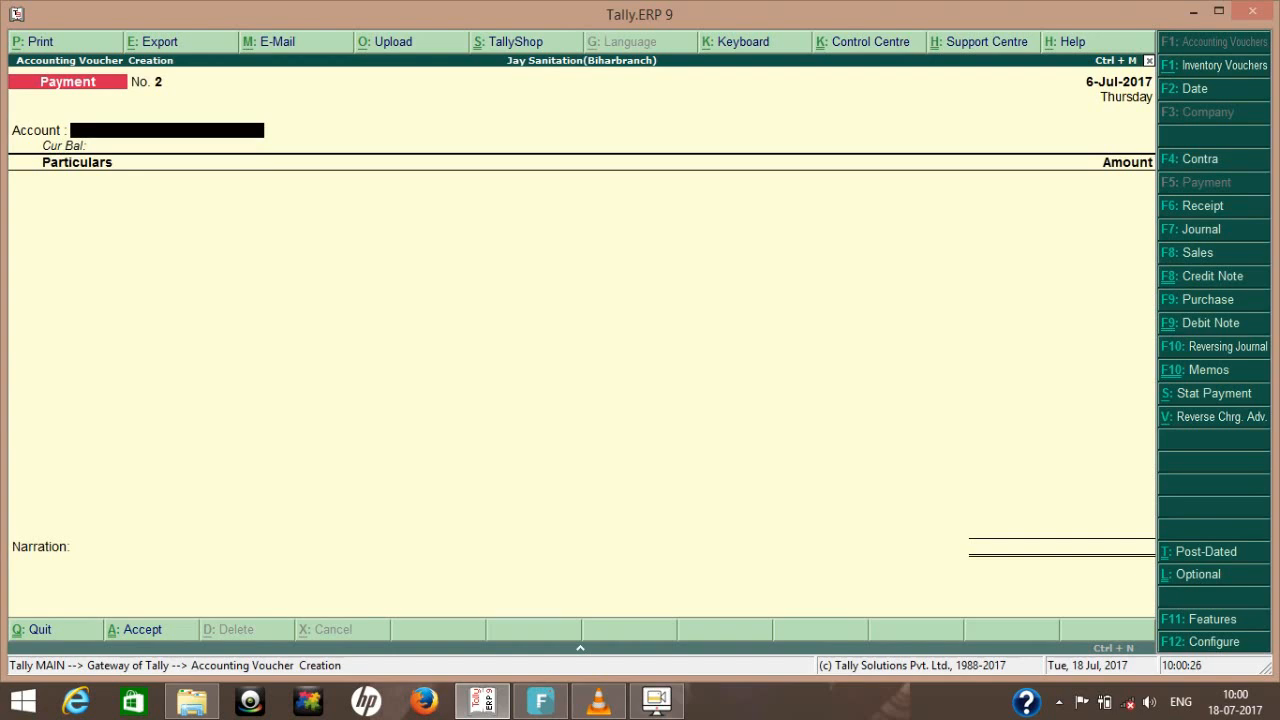
{"action": "key", "text": "alt+s"}
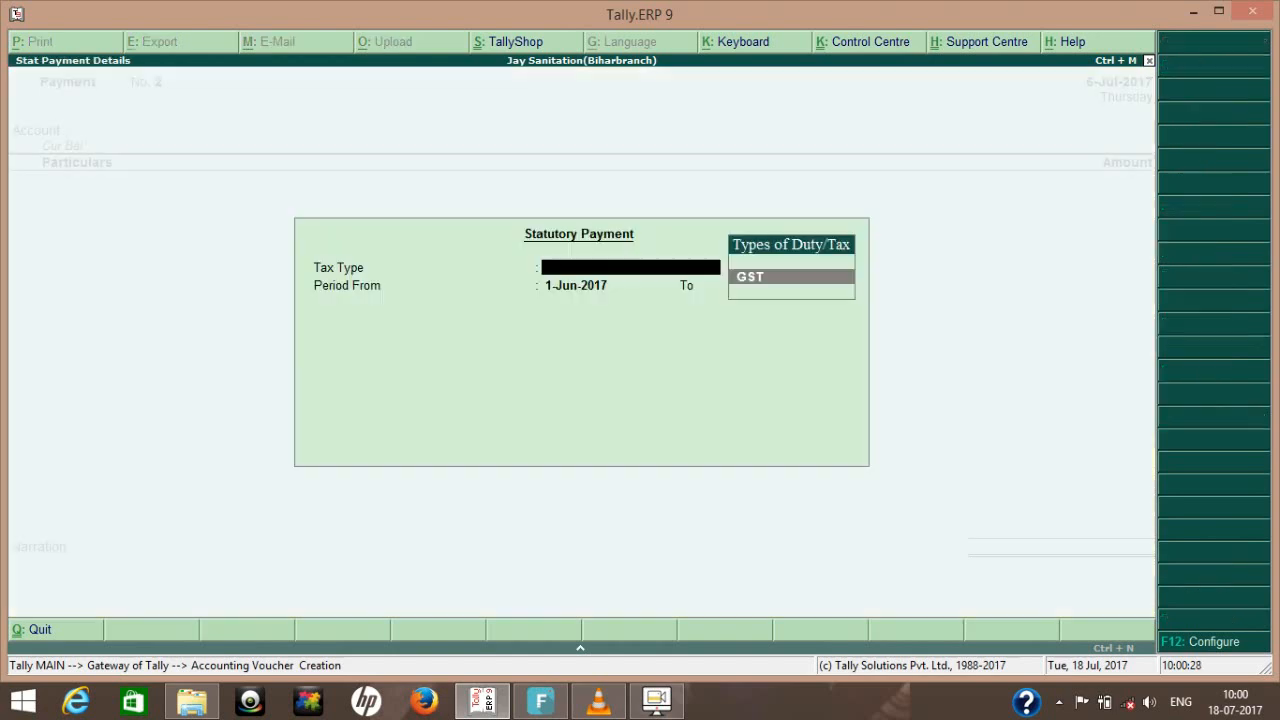
{"action": "key", "text": "Return"}
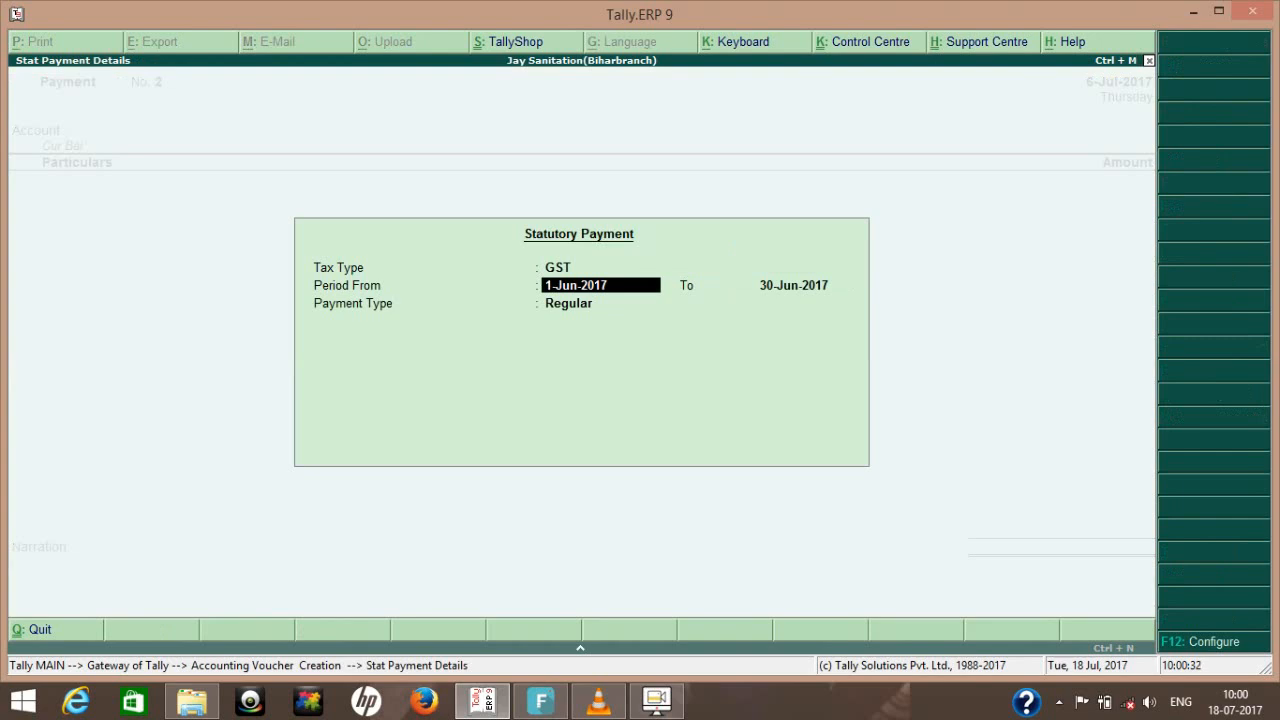
{"action": "type", "text": "1-7"}
{"action": "key", "text": "Return"}
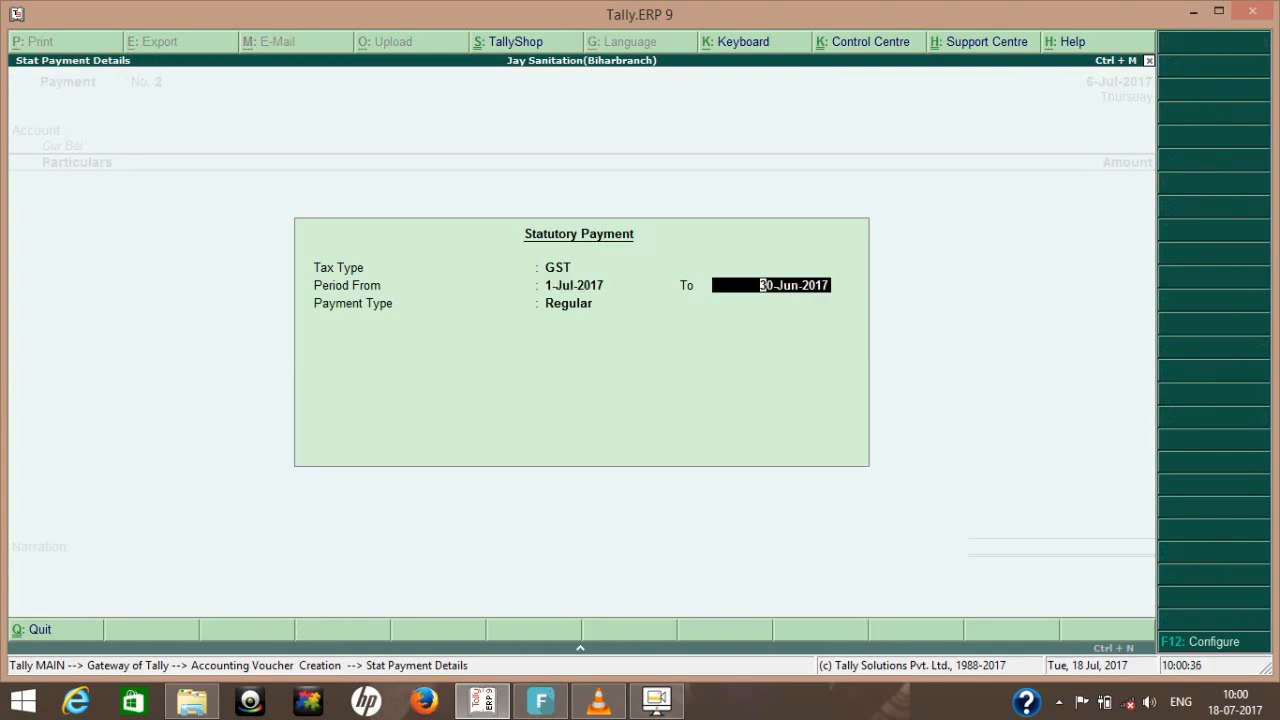
{"action": "type", "text": "31-3"}
{"action": "key", "text": "Return"}
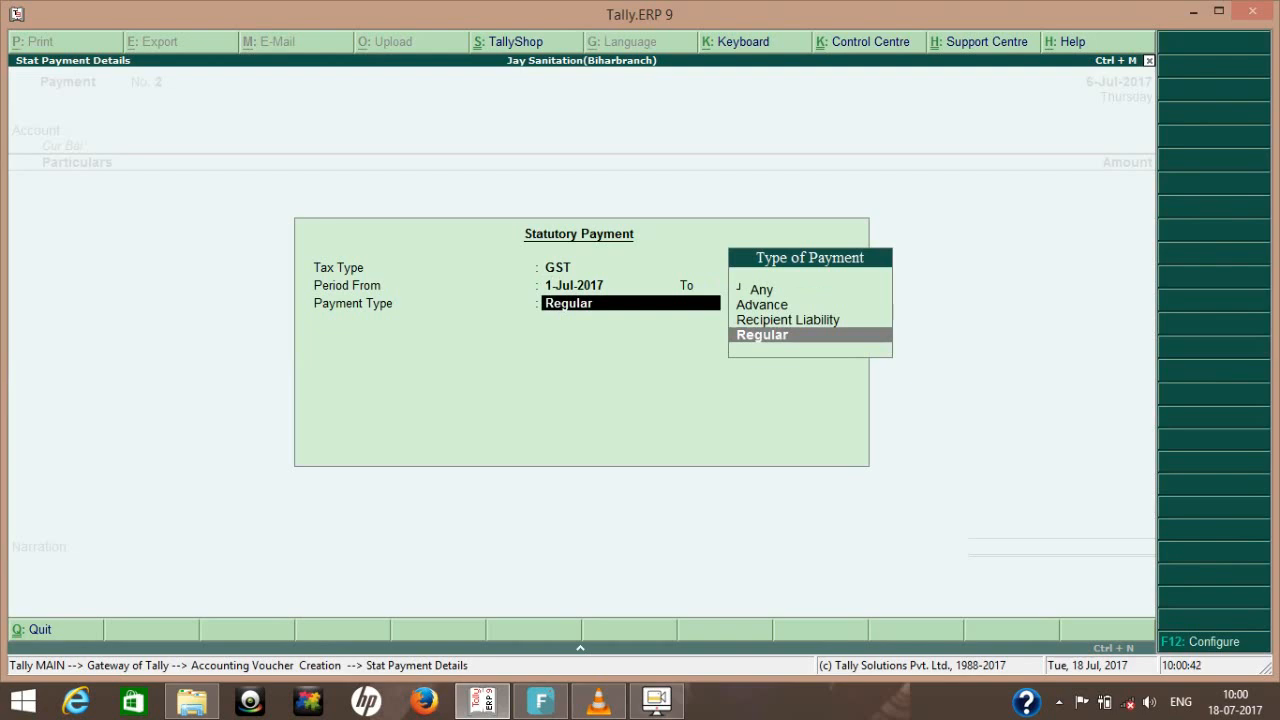
{"action": "key", "text": "Up"}
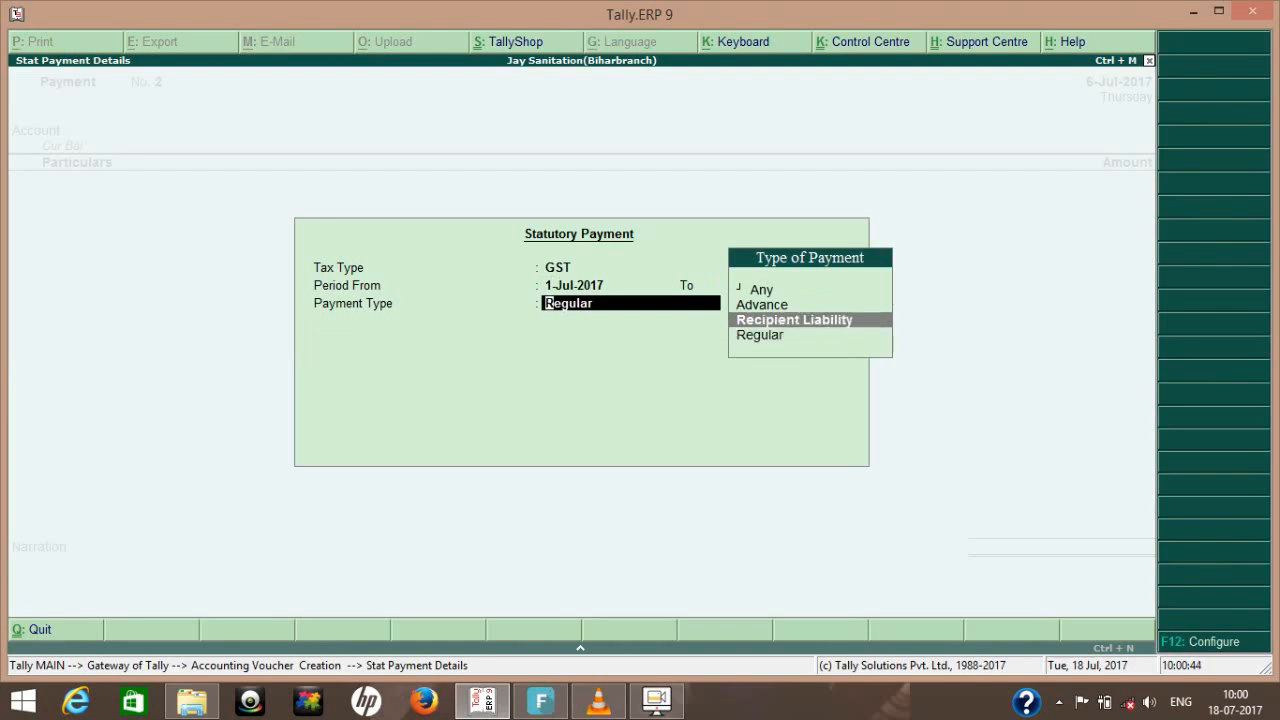
{"action": "key", "text": "Return"}
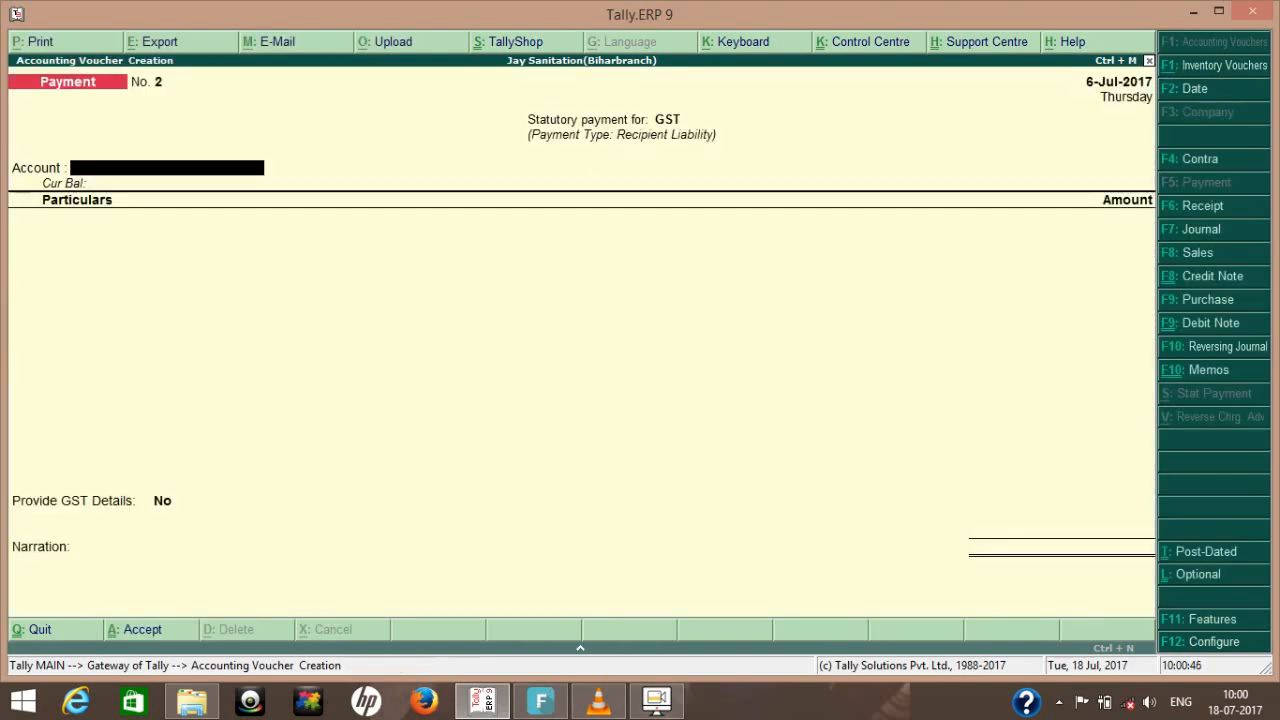
{"action": "key", "text": "Return"}
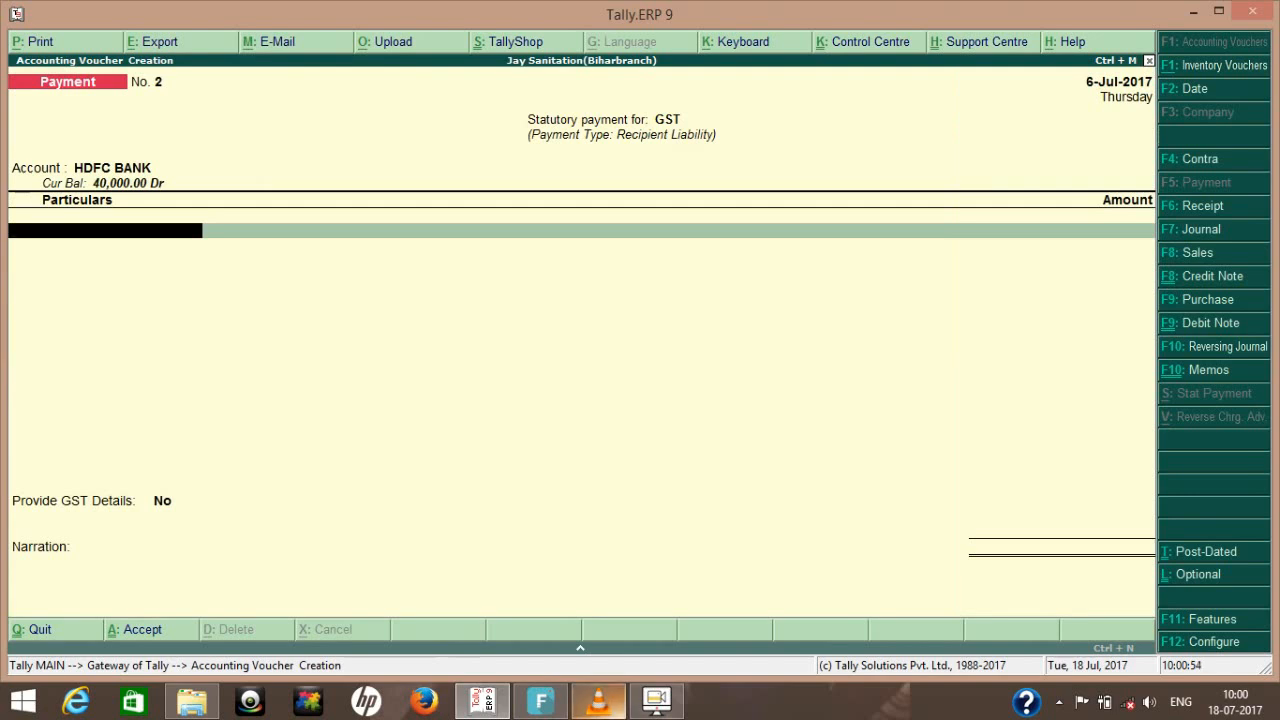
{"action": "left_click", "coordinate": [656, 701]}
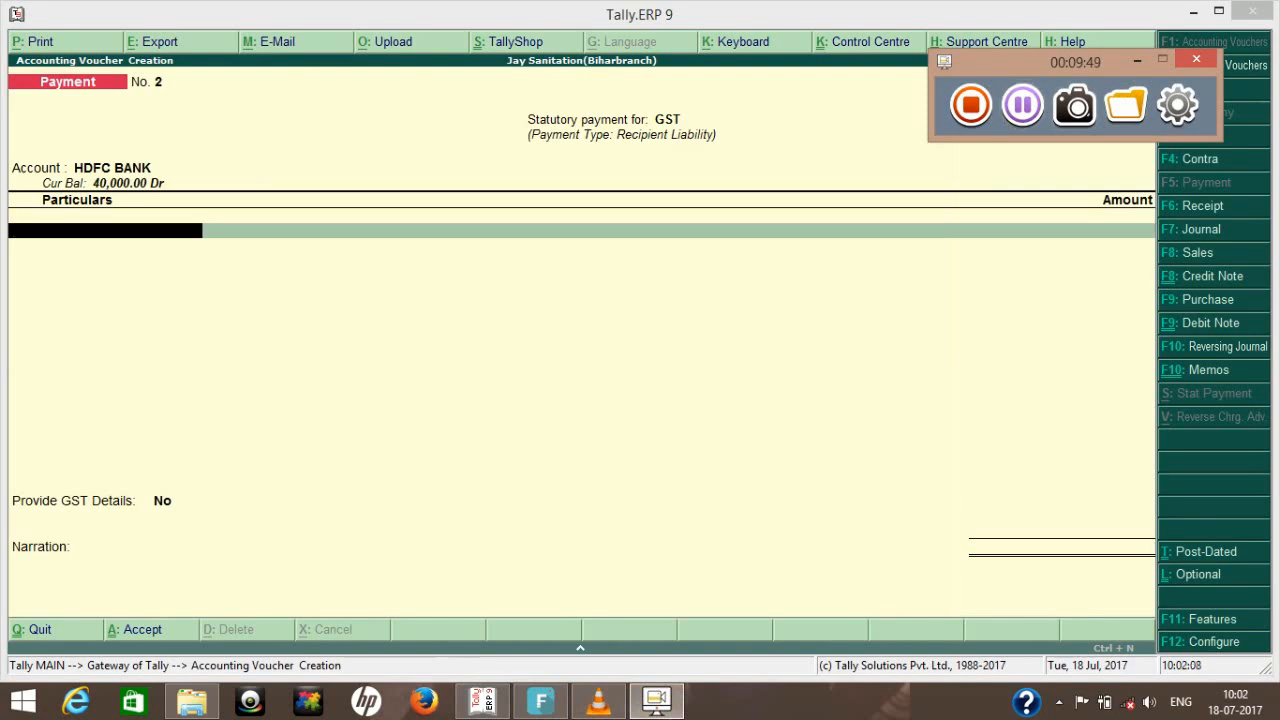
{"action": "left_click", "coordinate": [1137, 61]}
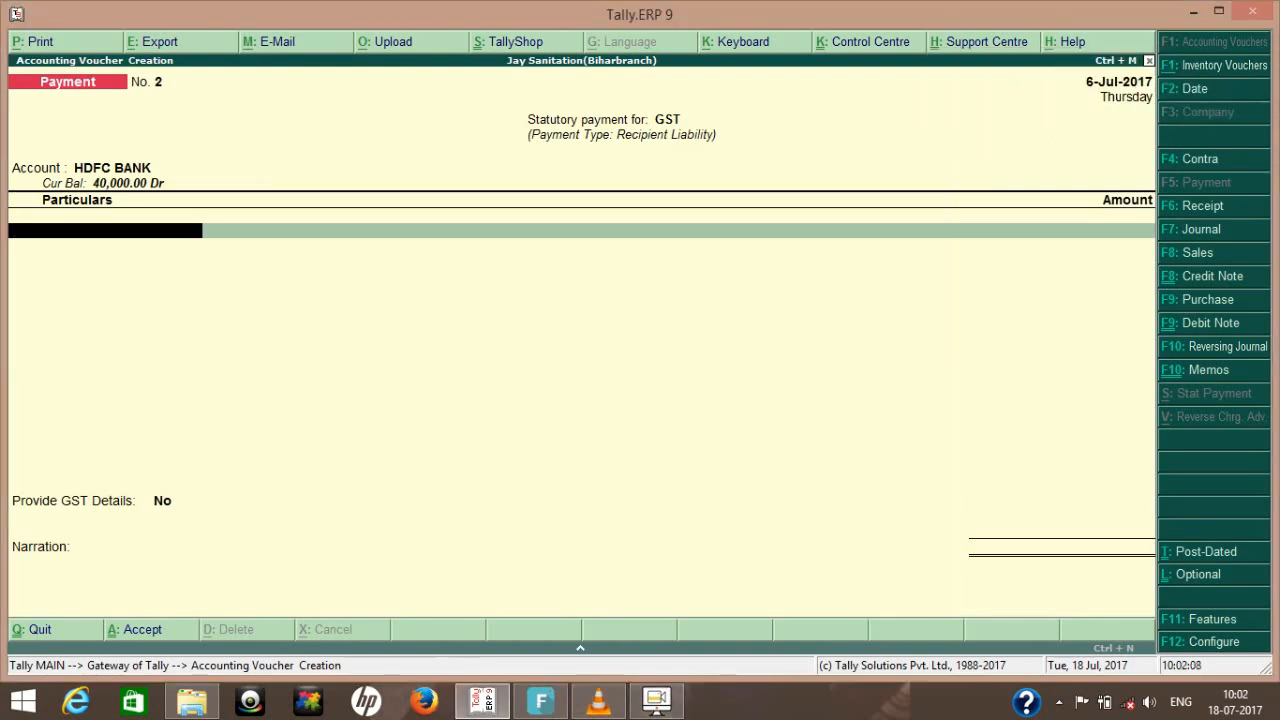
{"action": "key", "text": "BackSpace"}
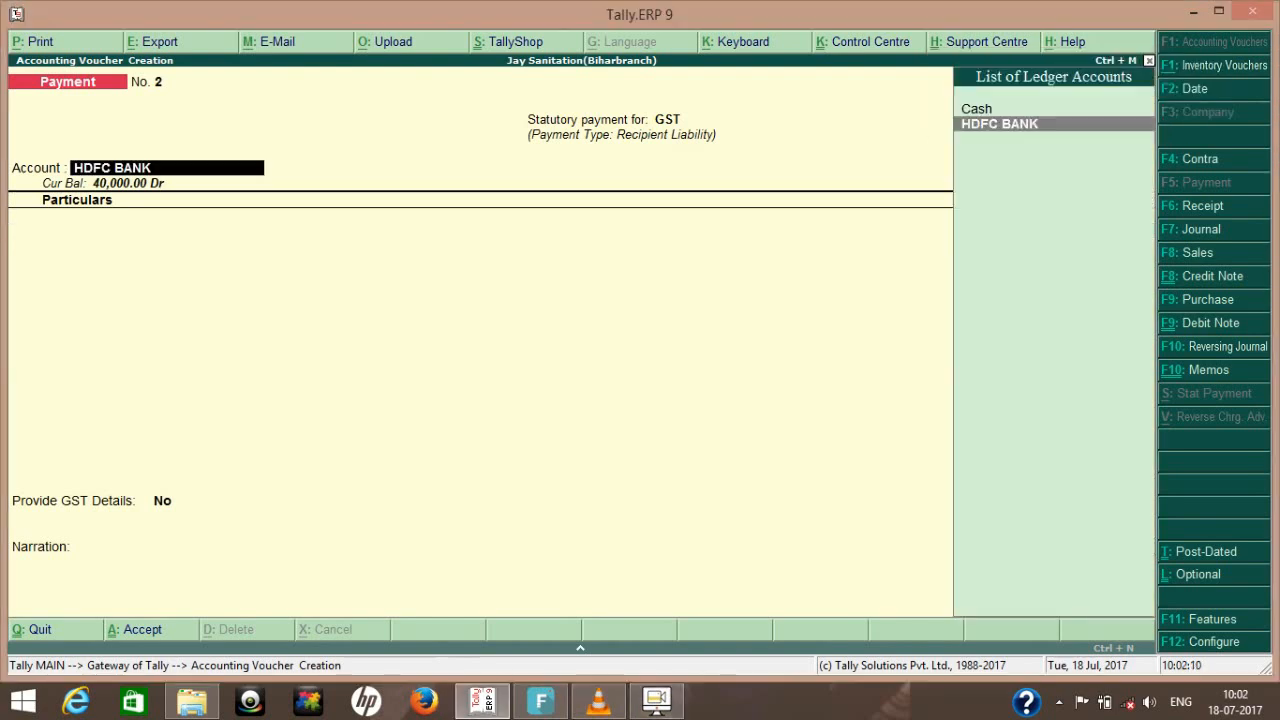
{"action": "key", "text": "Escape"}
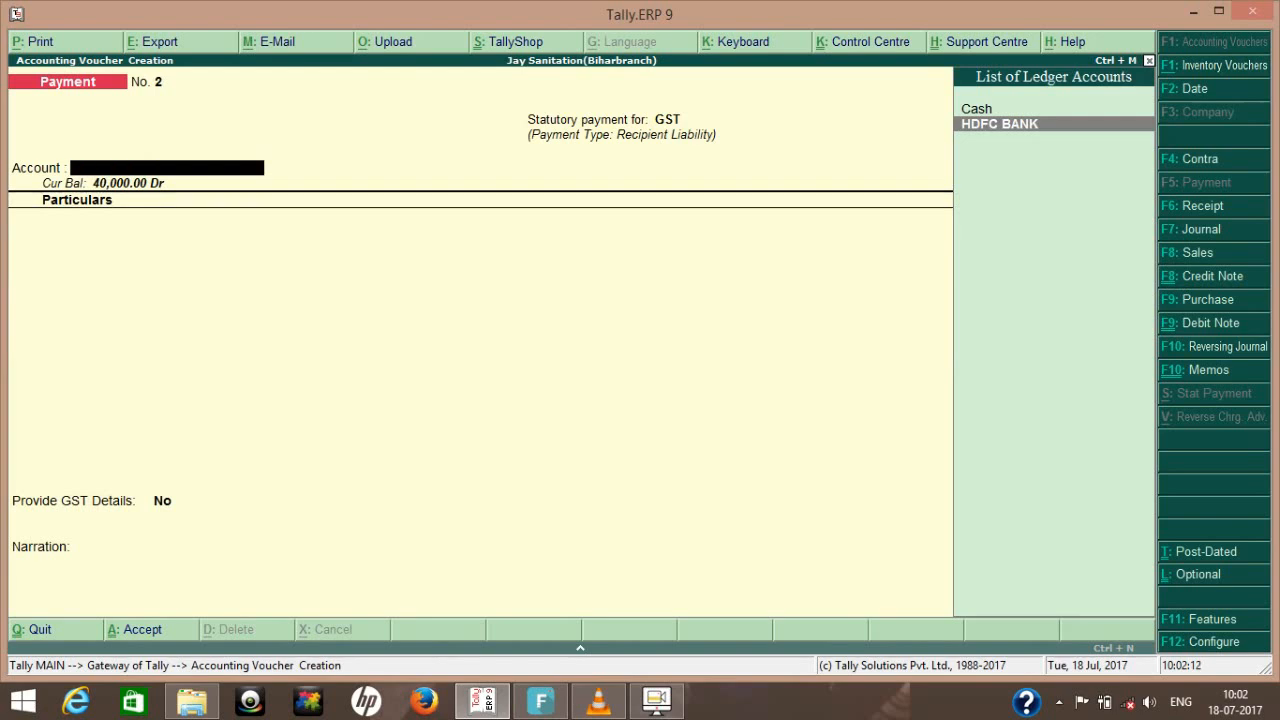
{"action": "key", "text": "Escape"}
{"action": "key", "text": "Return"}
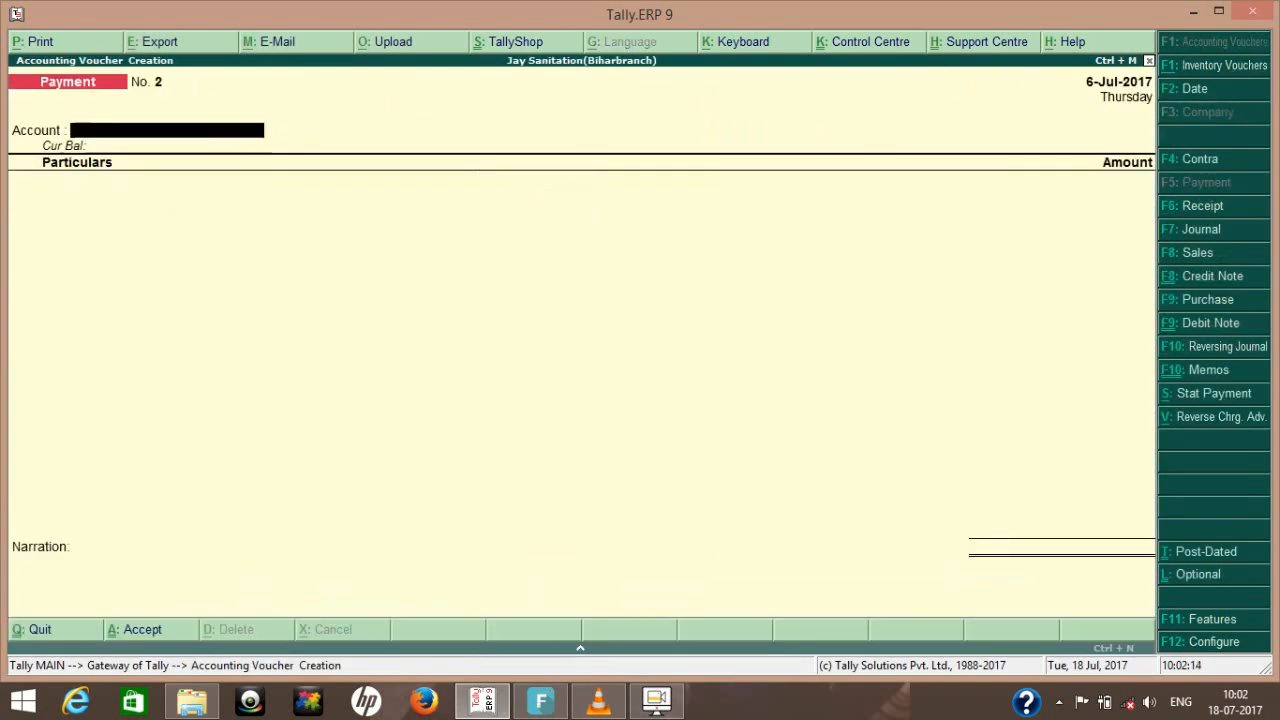
- Make the voucher a GST statutory payment for 1-Jul-2017 to 31-Jul-2017 with payment type Recipient Liability
{"action": "key", "text": "alt+s"}
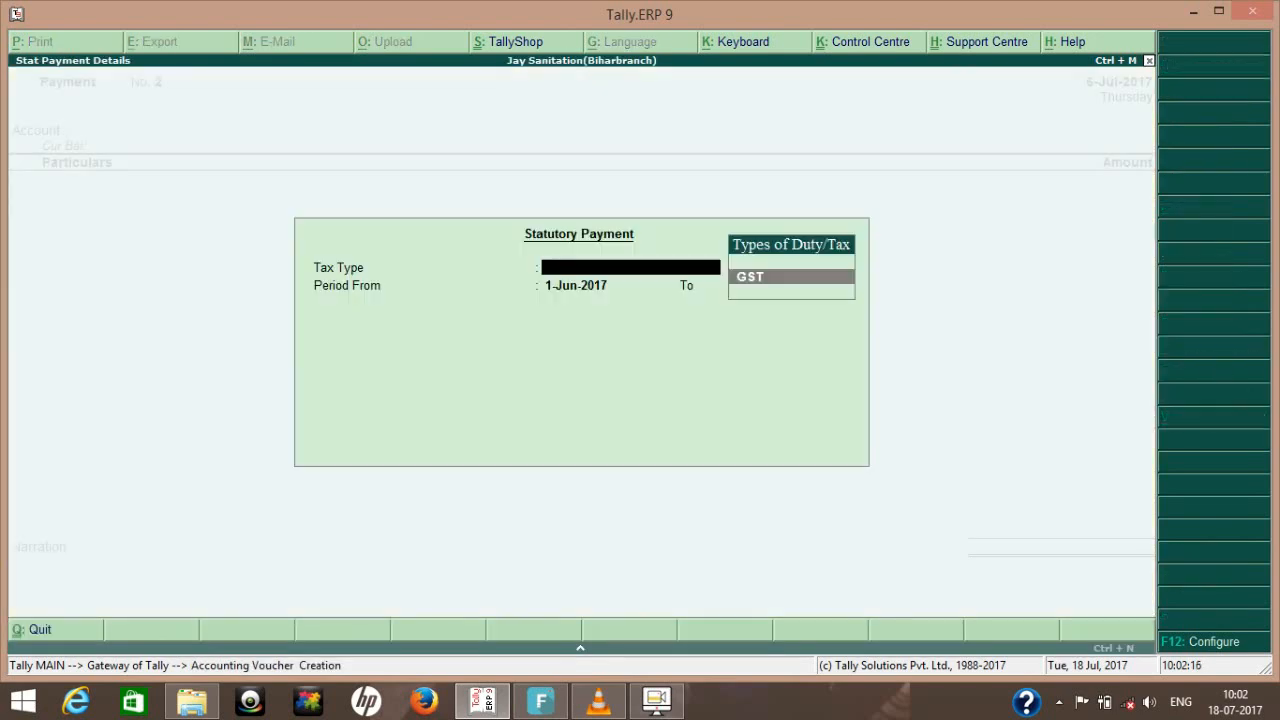
{"action": "key", "text": "Return"}
{"action": "type", "text": "1-7"}
{"action": "key", "text": "Return"}
{"action": "type", "text": "31"}
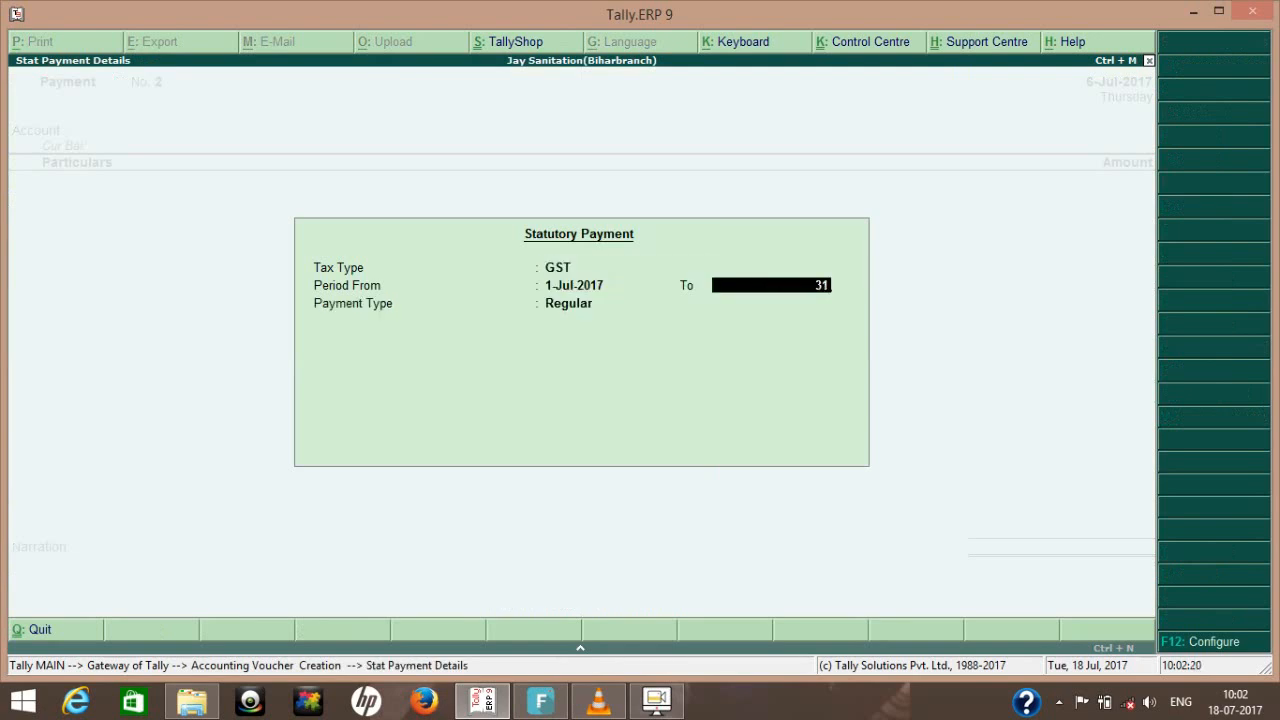
{"action": "type", "text": "-7"}
{"action": "key", "text": "Return"}
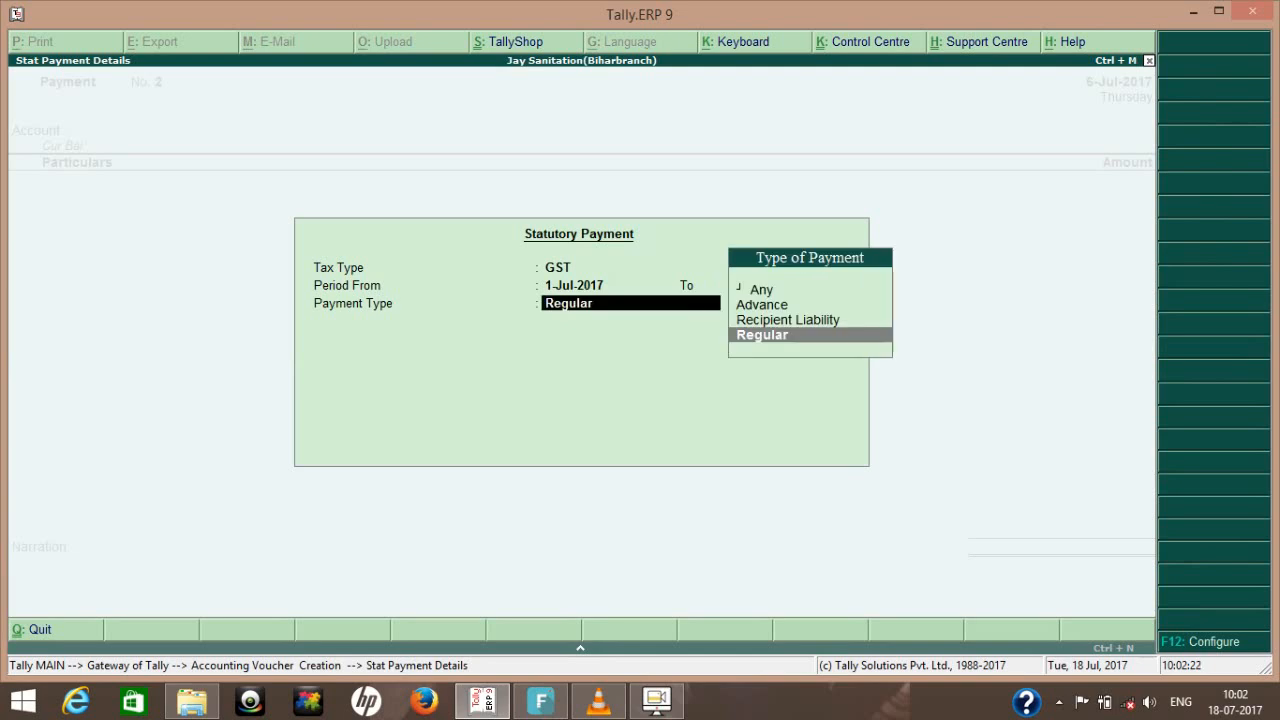
{"action": "key", "text": "Up"}
{"action": "key", "text": "Return"}
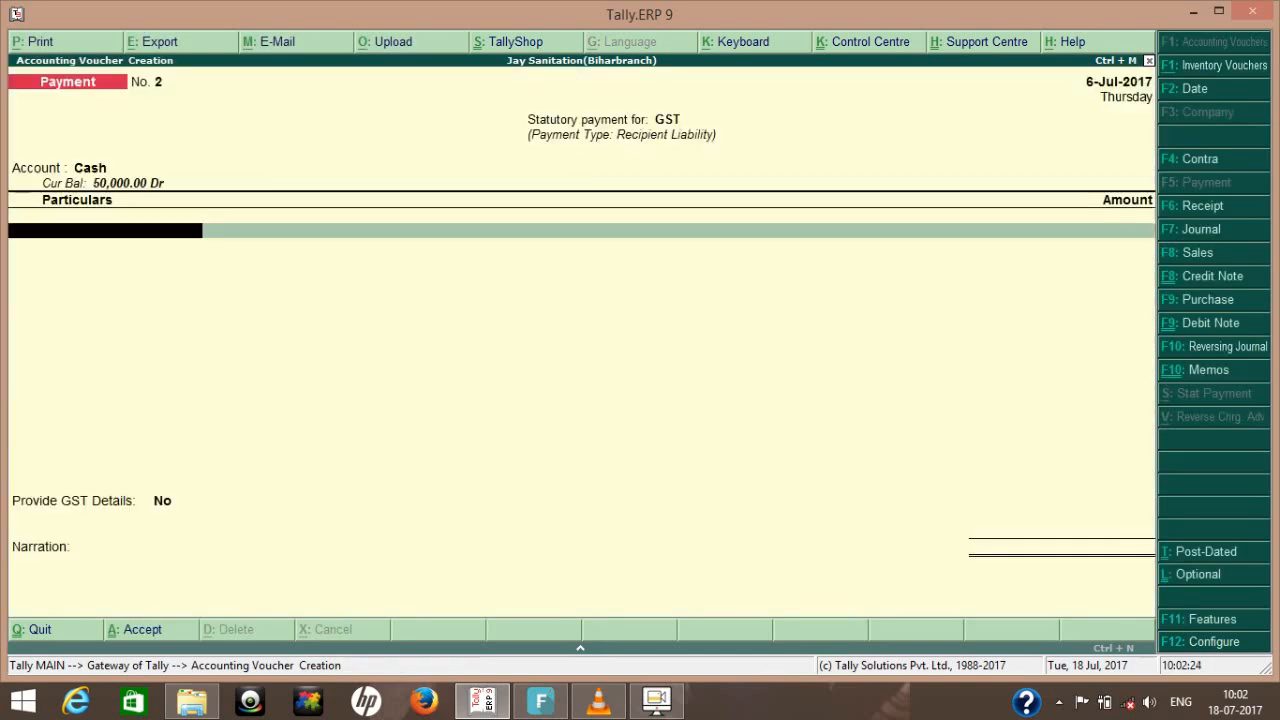
- Pay from the HDFC BANK account and enter the Cgst Urd ledger with an amount of 1080
{"action": "key", "text": "Down"}
{"action": "key", "text": "Return"}
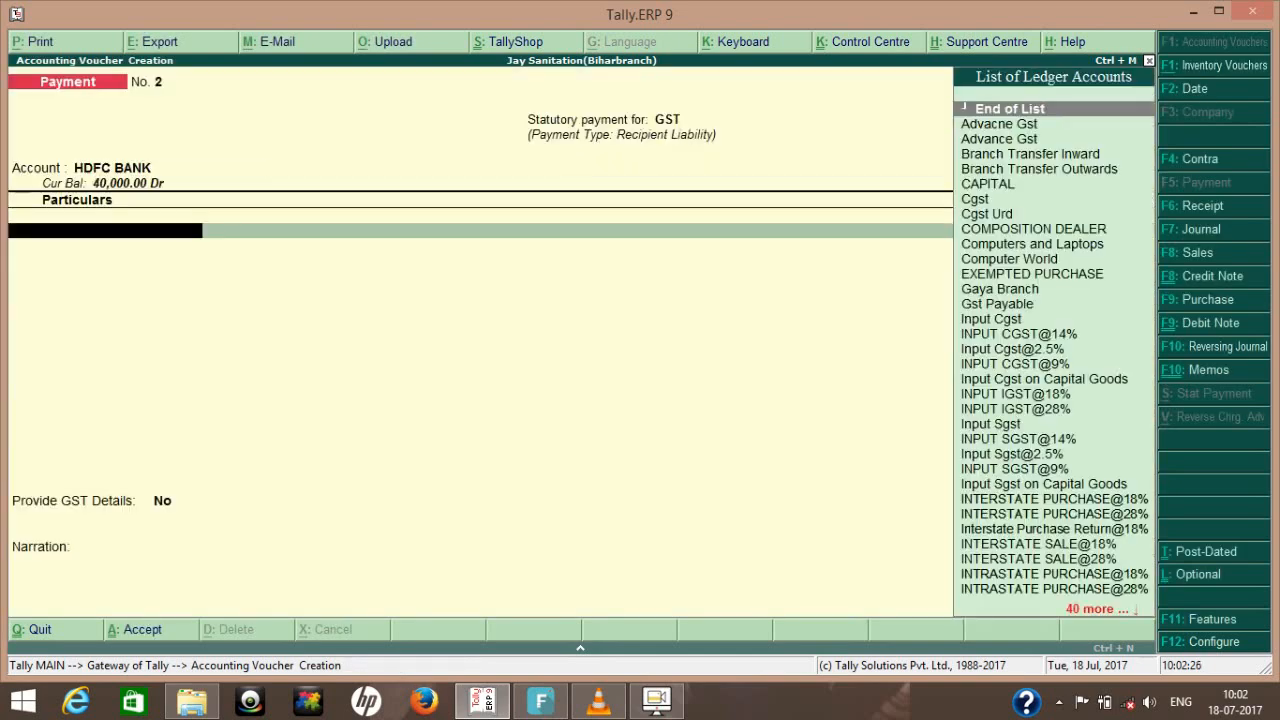
{"action": "type", "text": "cg"}
{"action": "key", "text": "Down"}
{"action": "key", "text": "Return"}
{"action": "type", "text": "1080"}
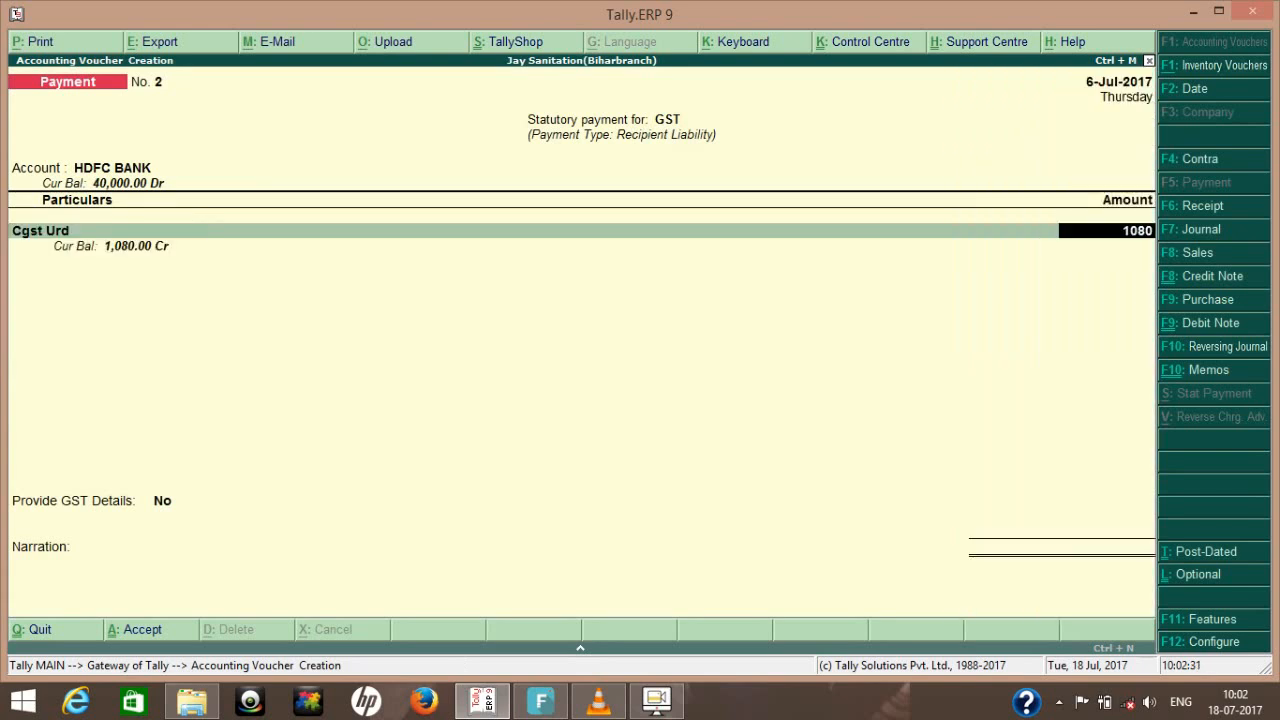
{"action": "key", "text": "Return"}
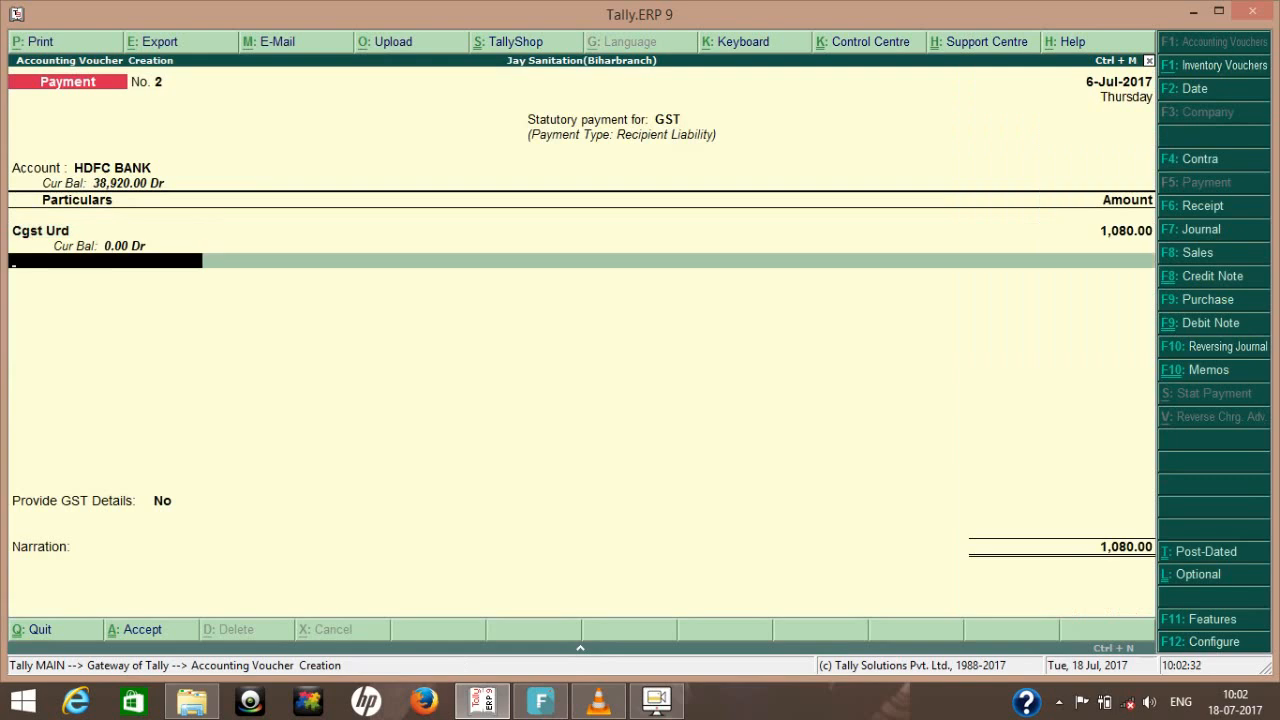
- Add the Sgst Urd ledger as the second payment line with an amount of 1080
{"action": "type", "text": "Sg"}
{"action": "key", "text": "Down"}
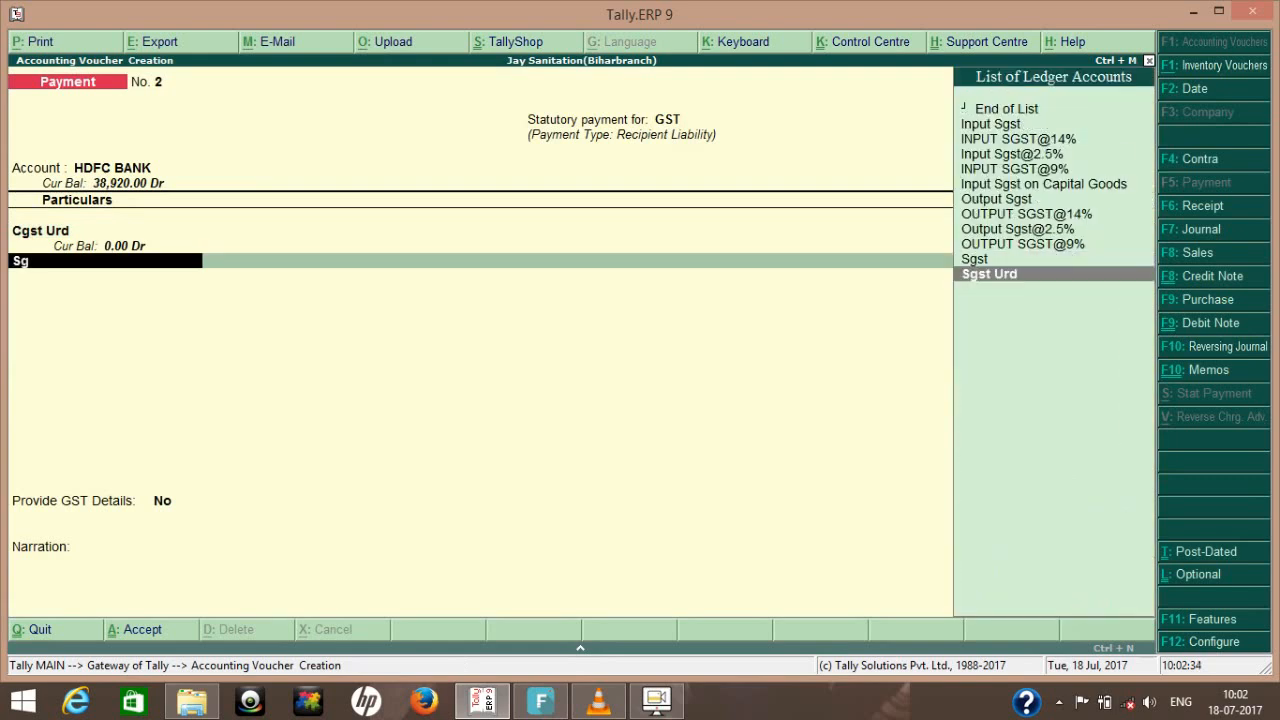
{"action": "key", "text": "Return"}
{"action": "type", "text": "080"}
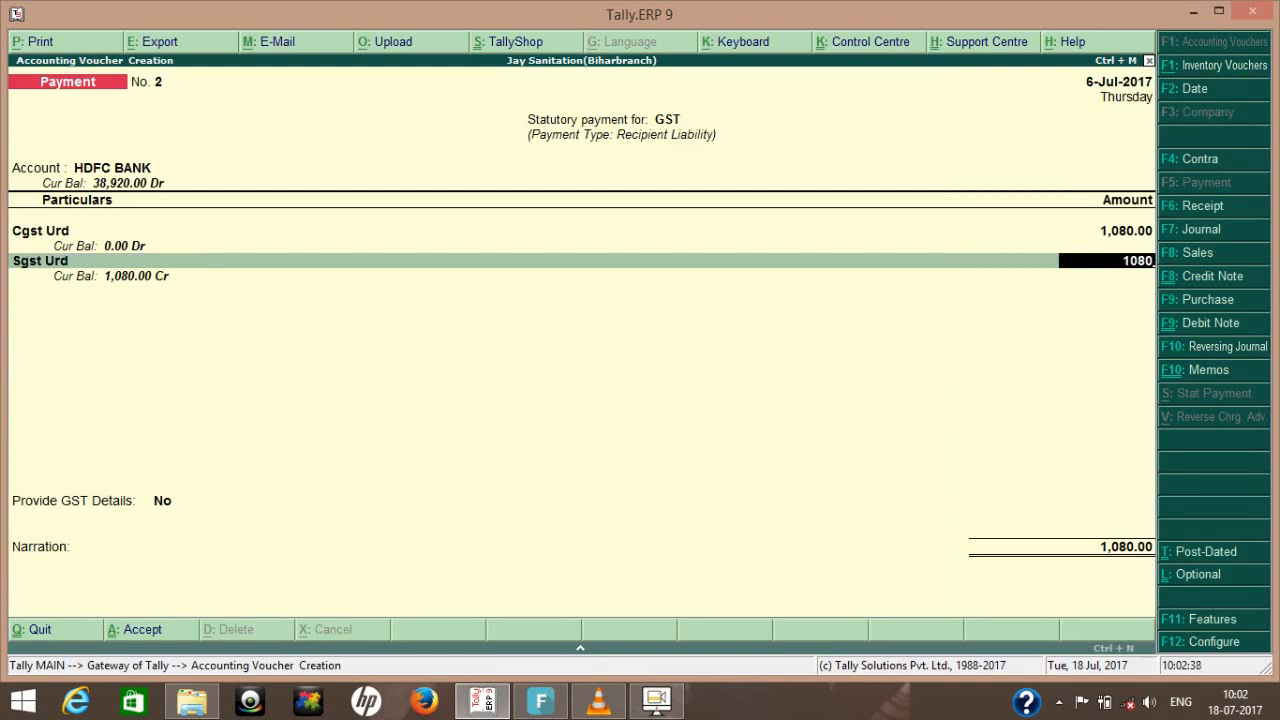
{"action": "left_click_drag", "start_coordinate": [1277, 2], "coordinate": [1142, 77]}
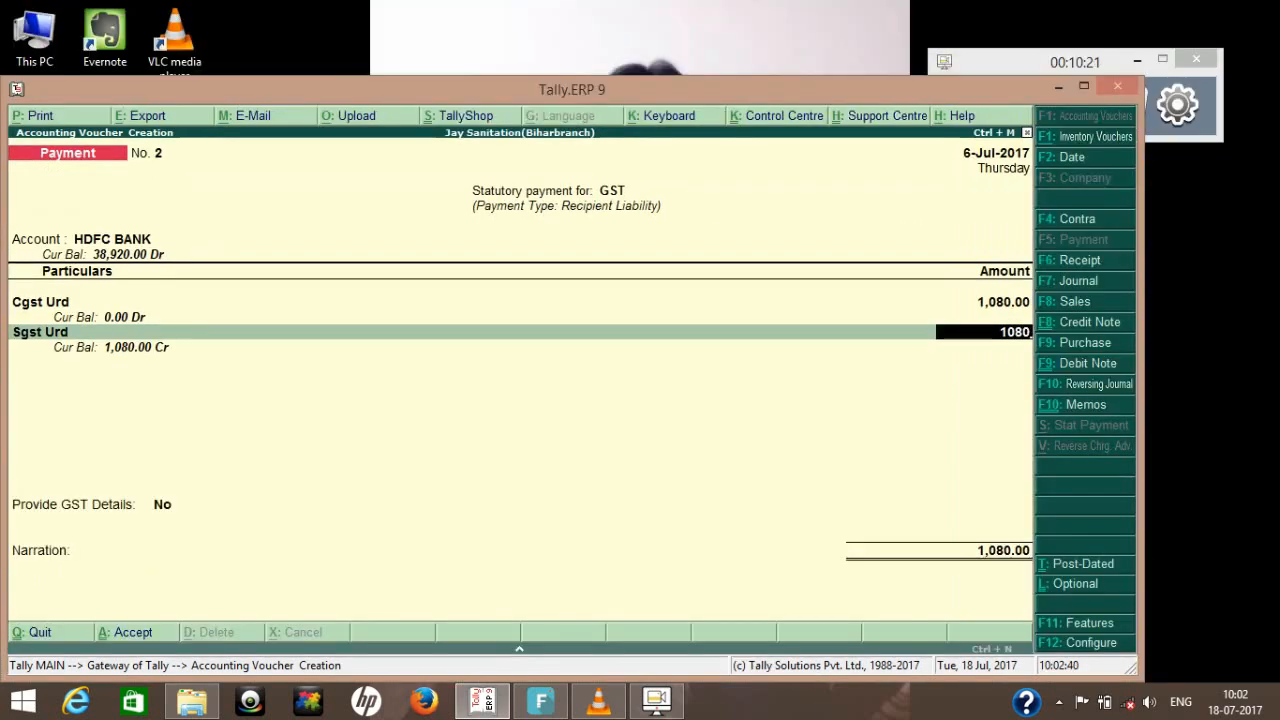
{"action": "left_click", "coordinate": [1084, 87]}
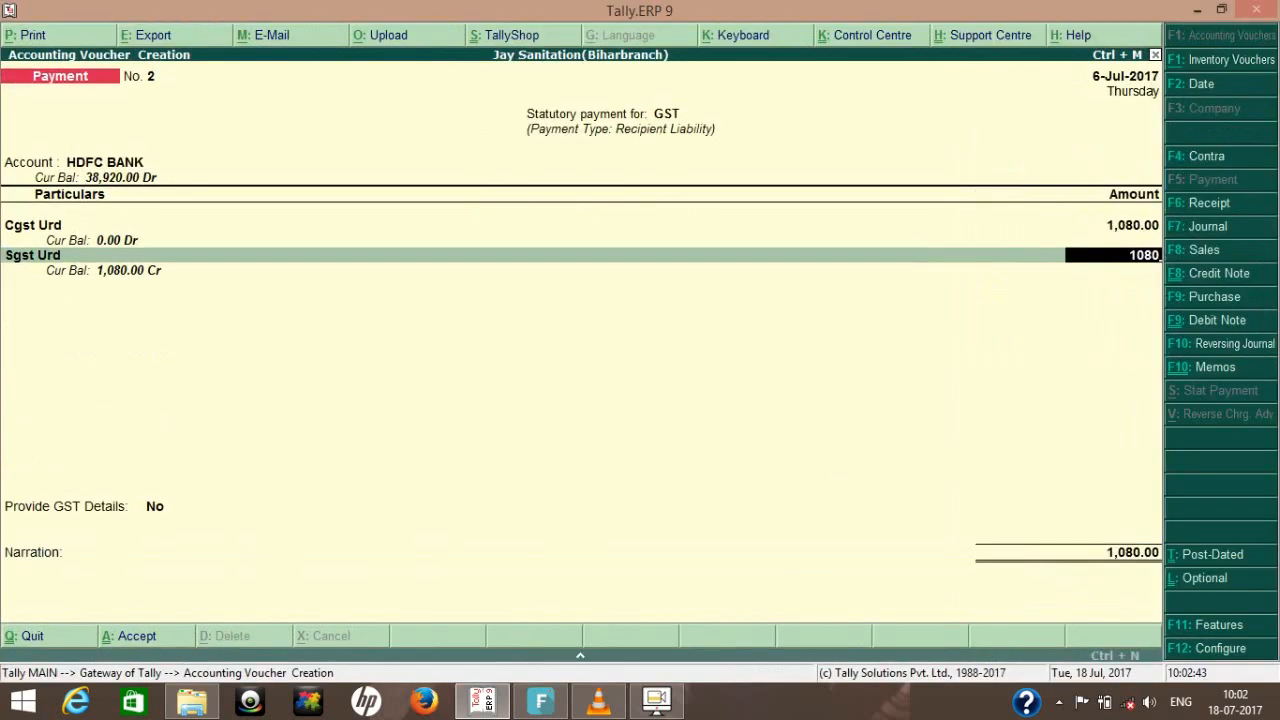
- Change the payment voucher's date to 20-8-2017
{"action": "key", "text": "F2"}
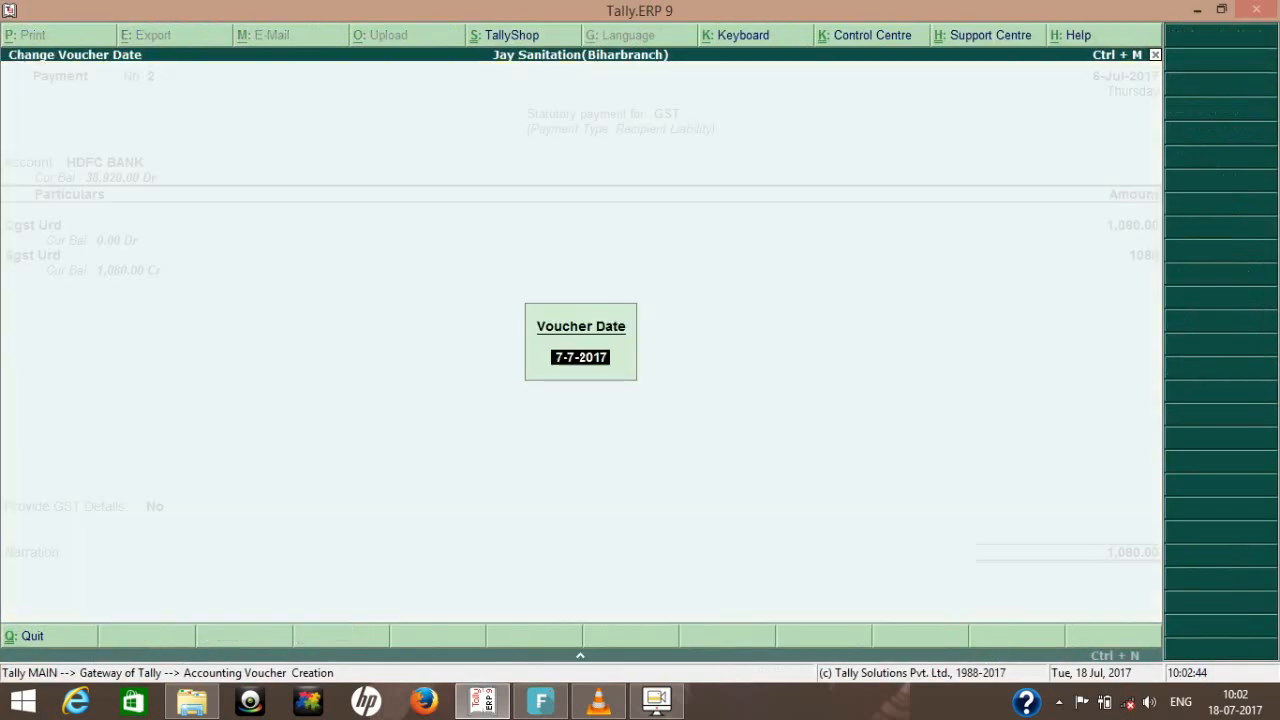
{"action": "type", "text": "20-8"}
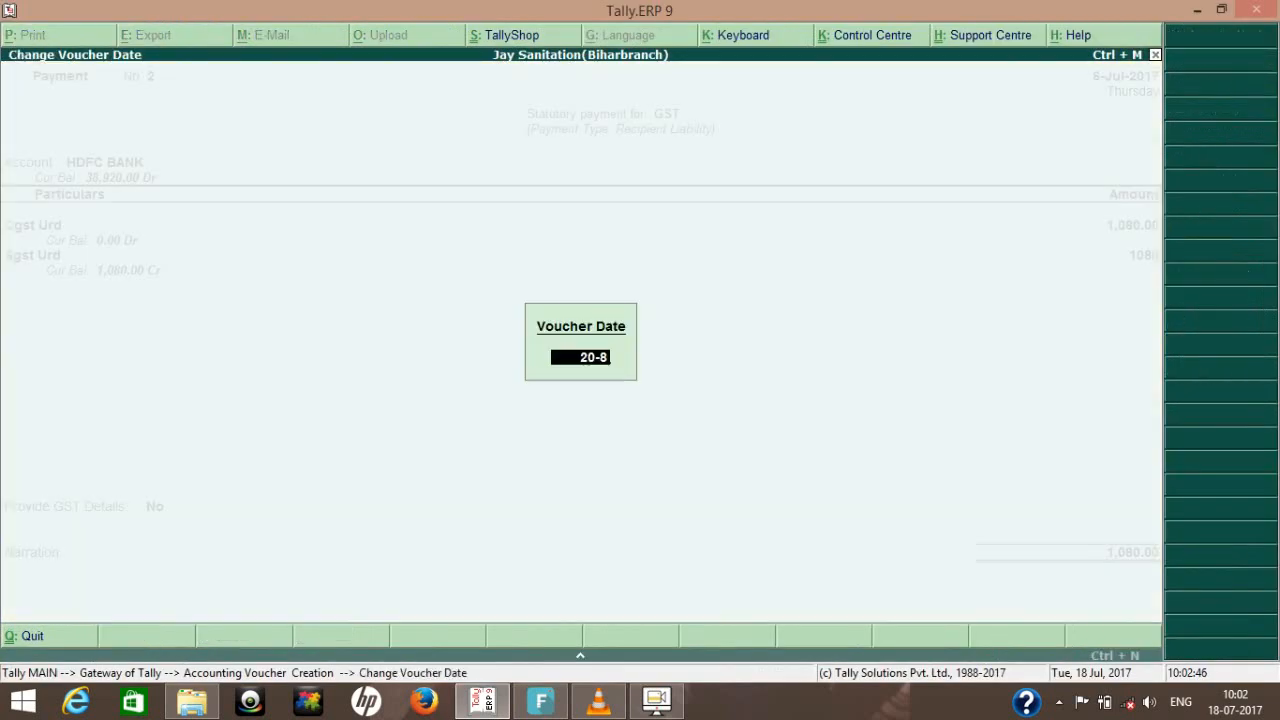
{"action": "key", "text": "Return"}
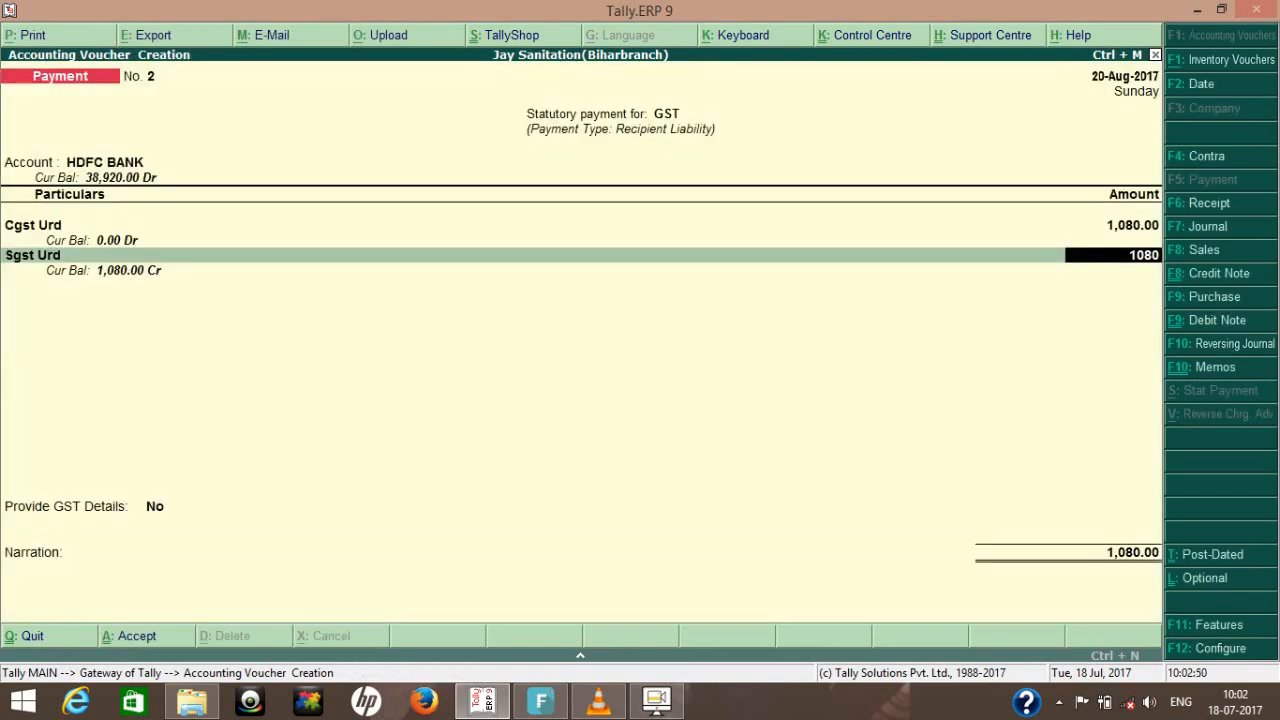
- Leave GST details at No and the narration blank, save the payment voucher, and return to the Gateway of Tally
{"action": "key", "text": "Return"}
{"action": "key", "text": "Return"}
{"action": "key", "text": "Return"}
{"action": "key", "text": "Return"}
{"action": "key", "text": "Return"}
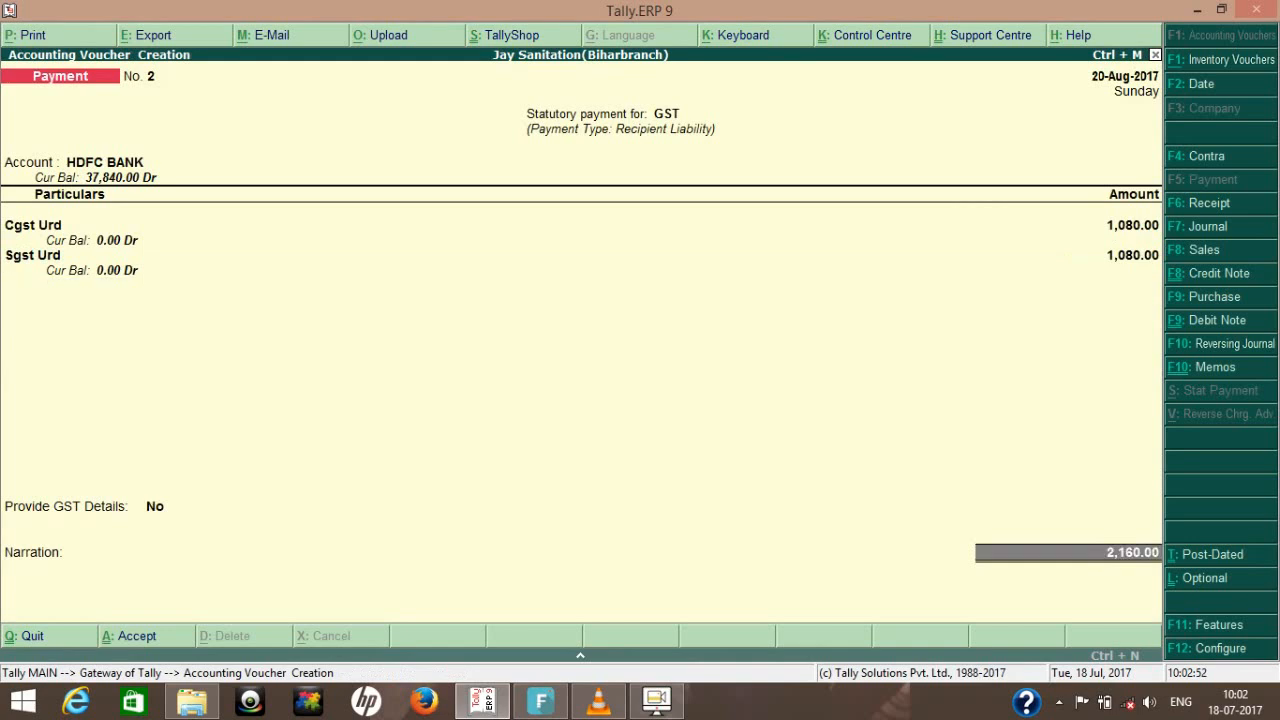
{"action": "key", "text": "Return"}
{"action": "key", "text": "Return"}
{"action": "key", "text": "Return"}
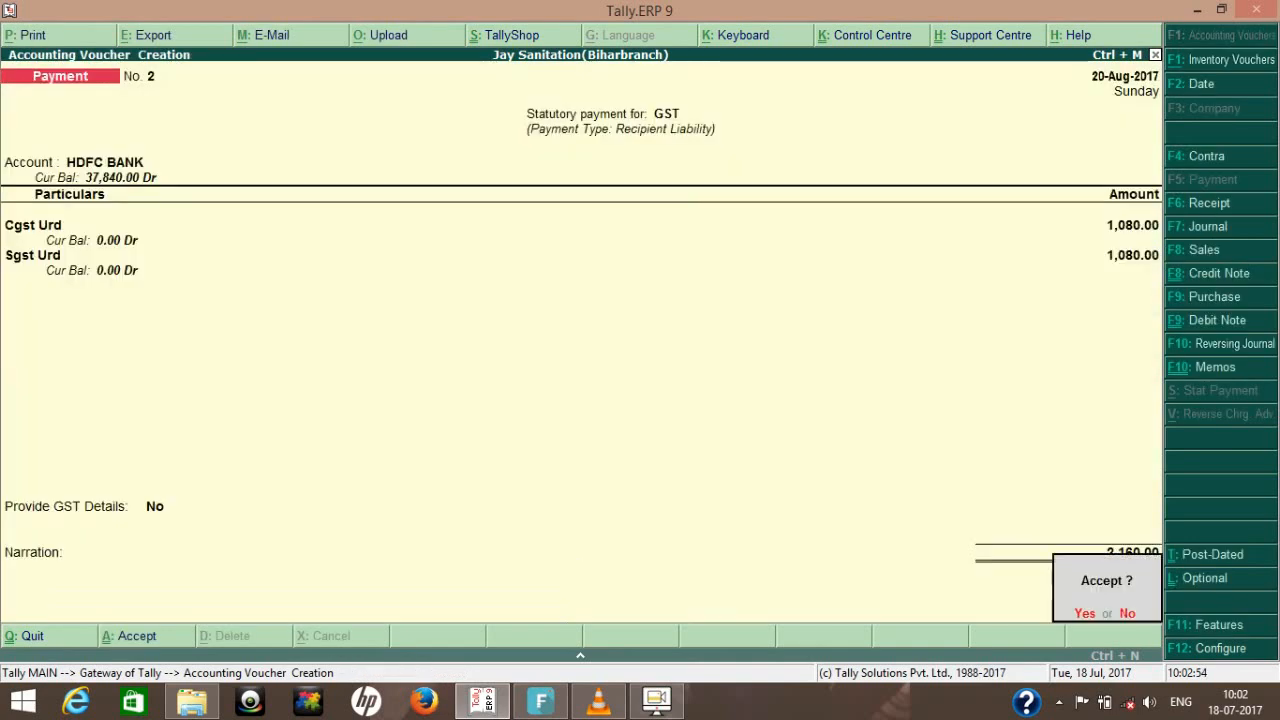
{"action": "key", "text": "Return"}
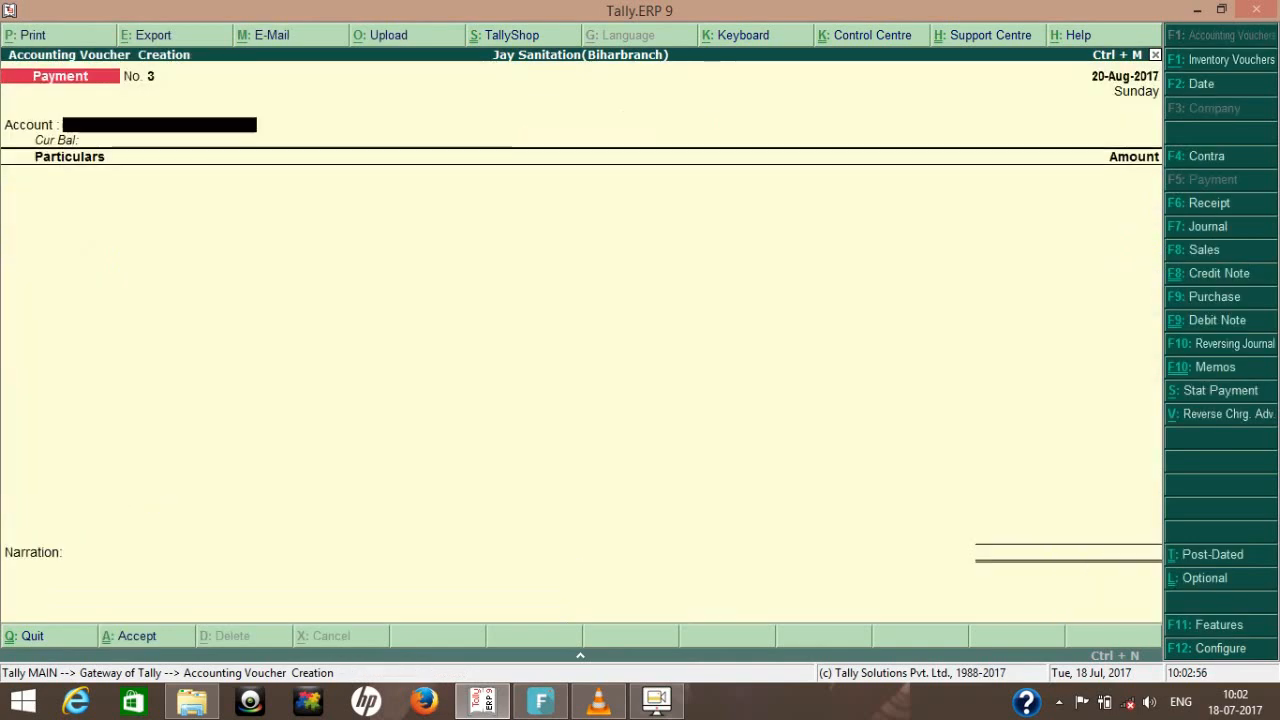
{"action": "key", "text": "Escape"}
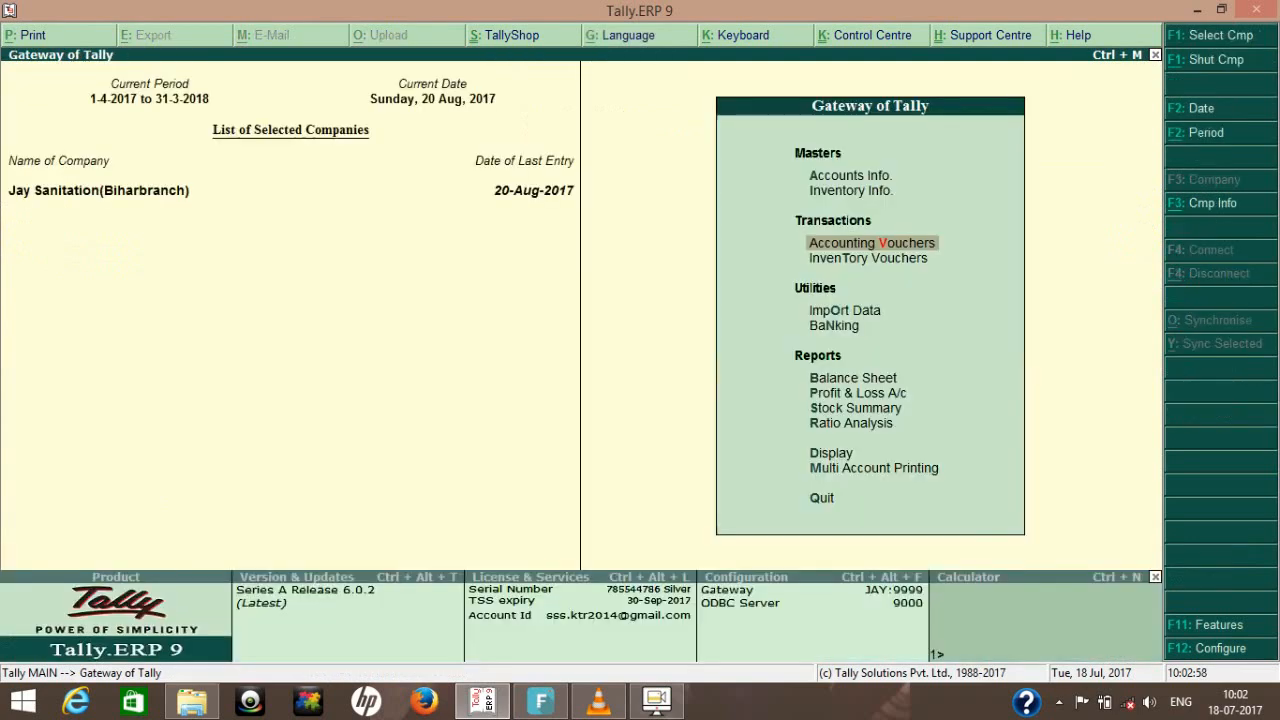
- Check Duties & Taxes under Current Liabilities in the Balance Sheet after the payment, and return to the Gateway of Tally
{"action": "key", "text": "b"}
{"action": "key", "text": "Down"}
{"action": "key", "text": "Down"}
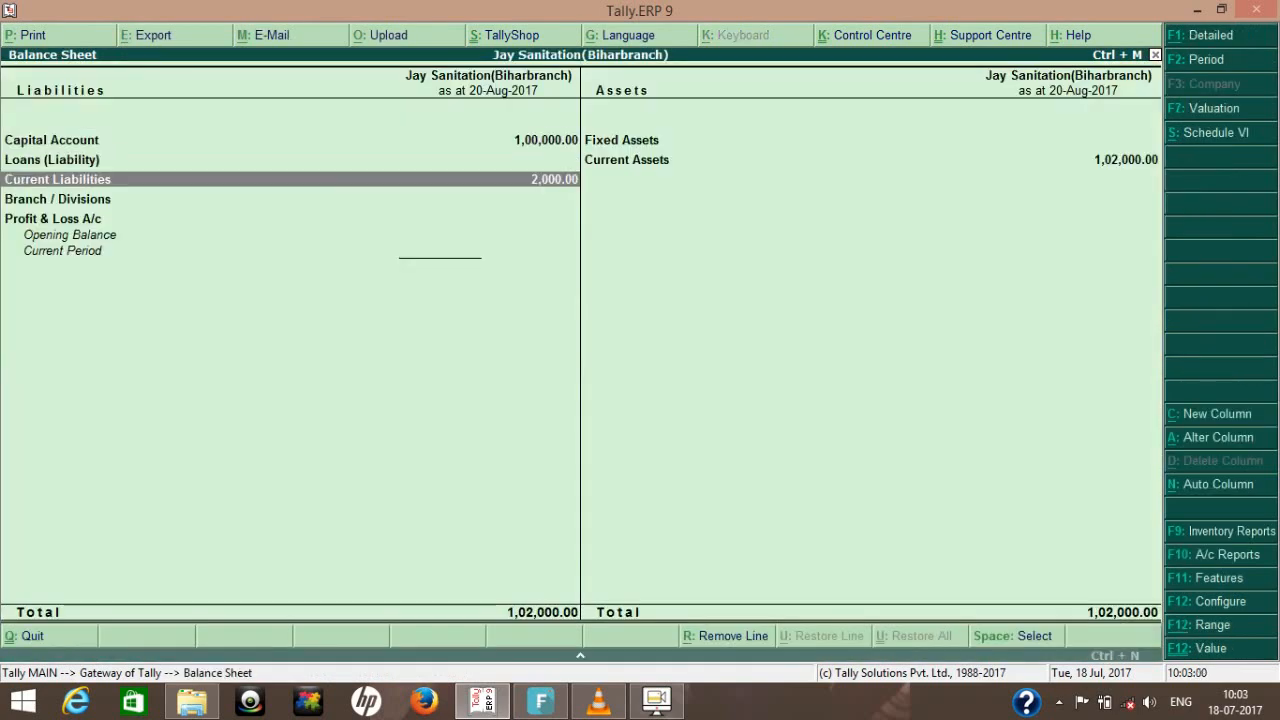
{"action": "key", "text": "Return"}
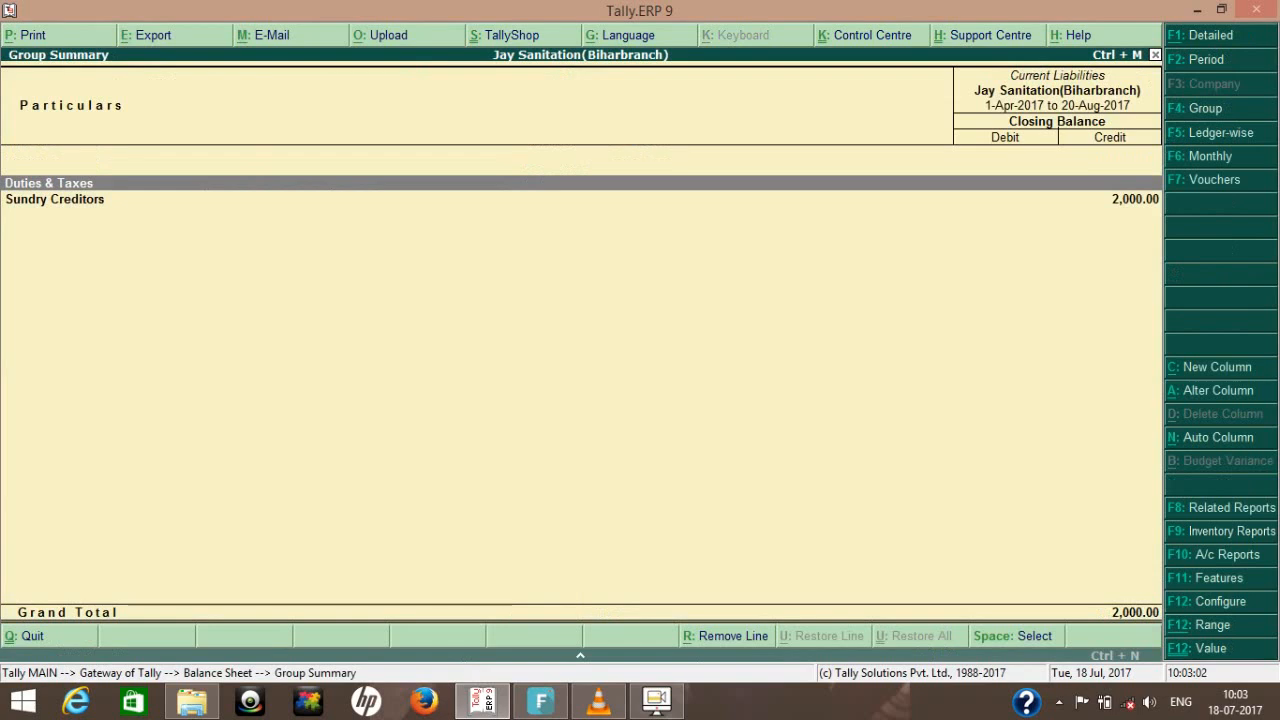
{"action": "key", "text": "Return"}
{"action": "key", "text": "Escape"}
{"action": "key", "text": "Escape"}
{"action": "key", "text": "Escape"}
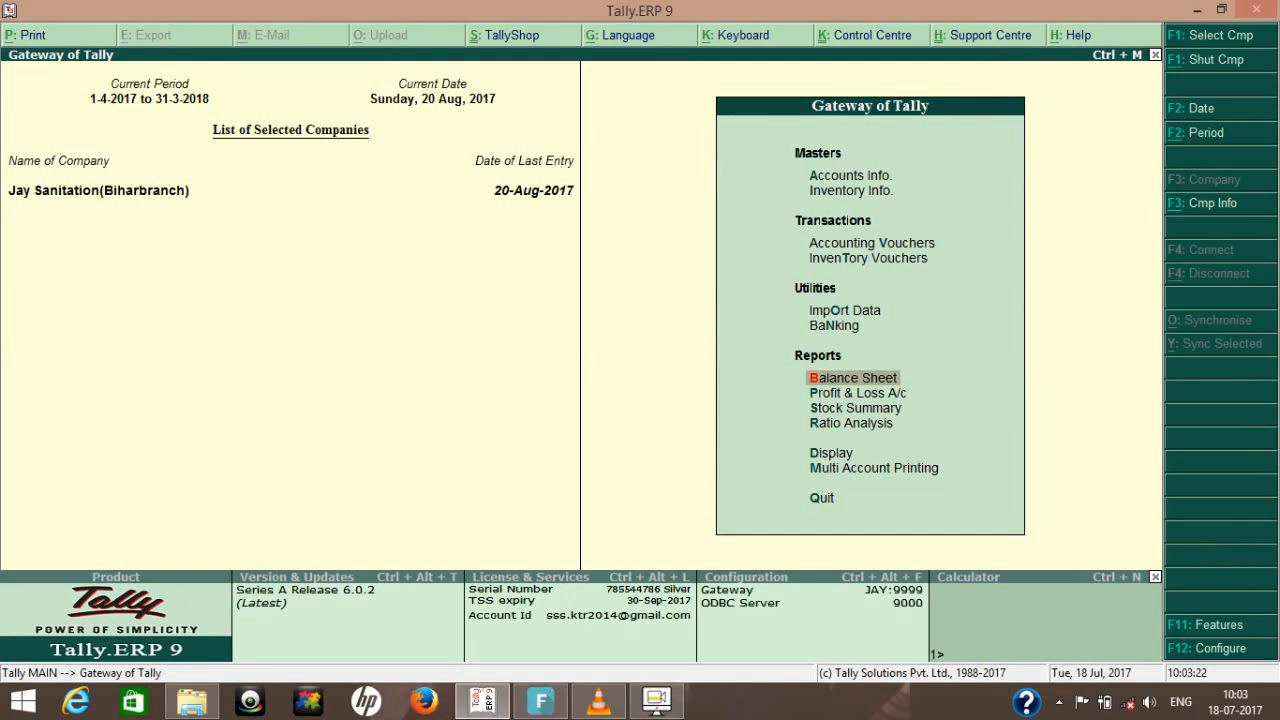
- Start a new journal voucher dated 21-8-2017
{"action": "key", "text": "v"}
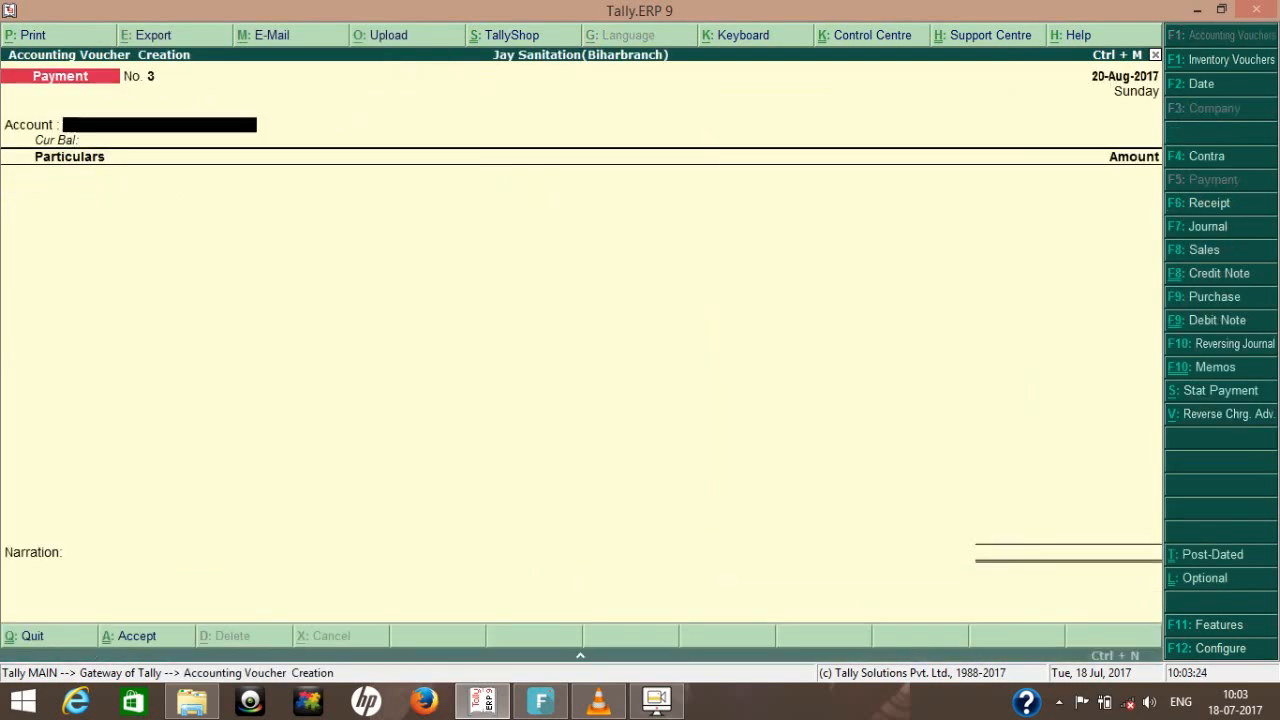
{"action": "key", "text": "F7"}
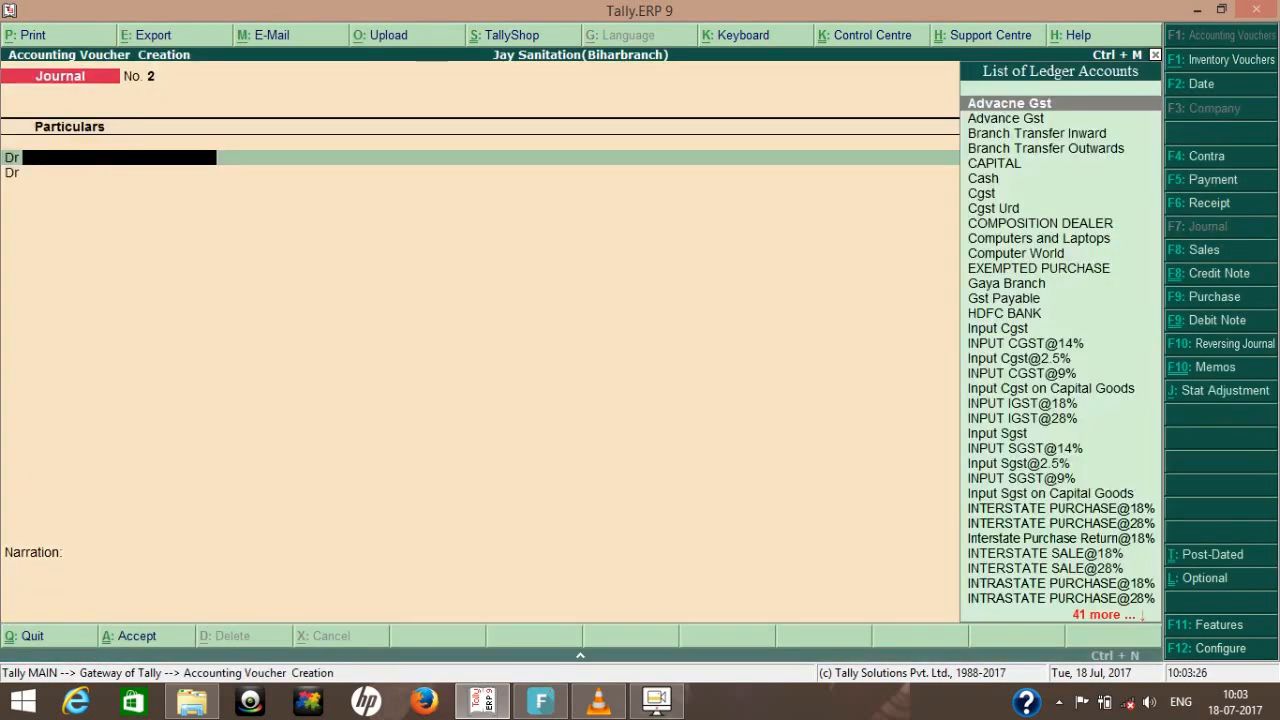
{"action": "key", "text": "F2"}
{"action": "type", "text": "21-"}
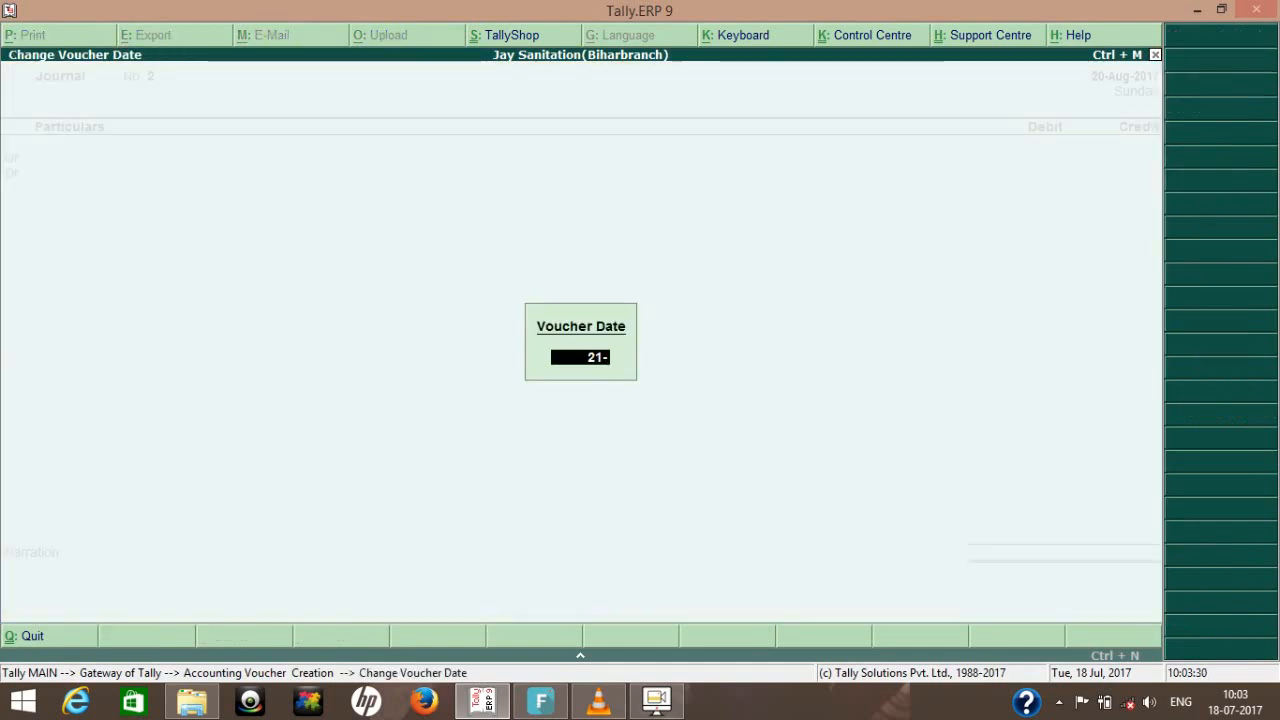
{"action": "type", "text": "8"}
{"action": "key", "text": "Return"}
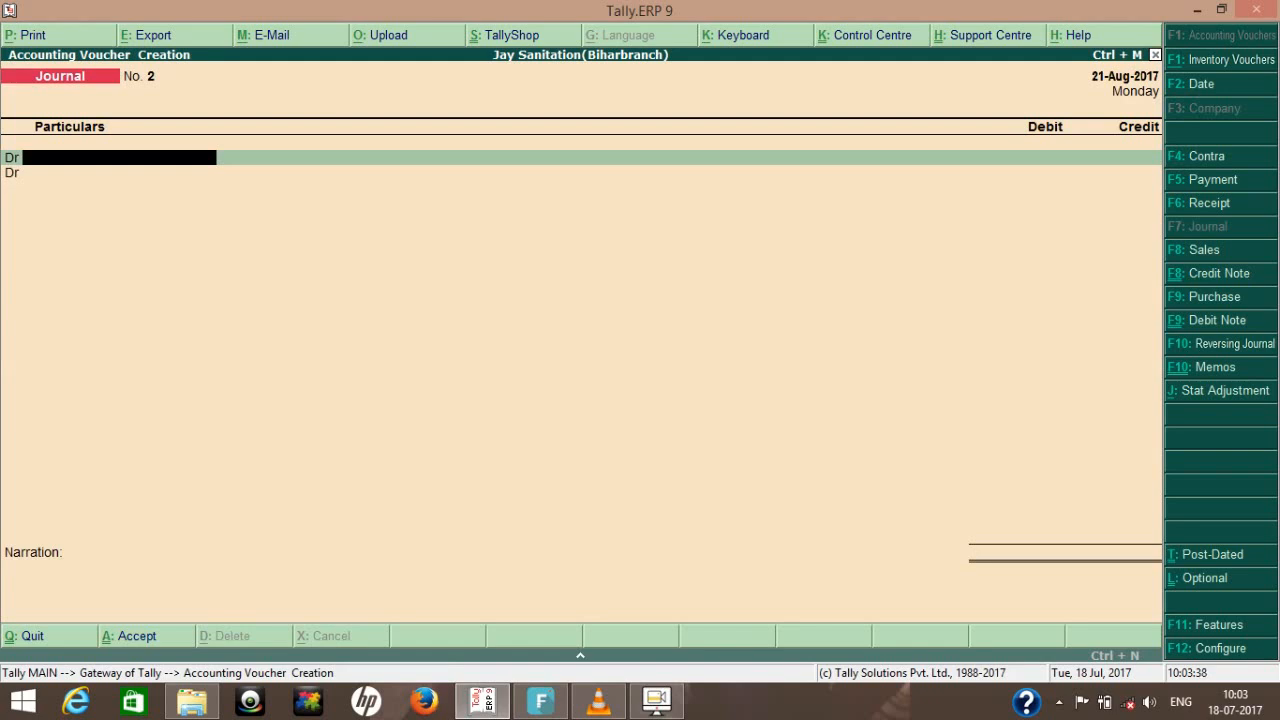
- Set the journal's stat adjustment to GST, Increase of Input Tax Credit, with Purchase under Reverse Charge as the additional details
{"action": "key", "text": "alt+j"}
{"action": "key", "text": "Return"}
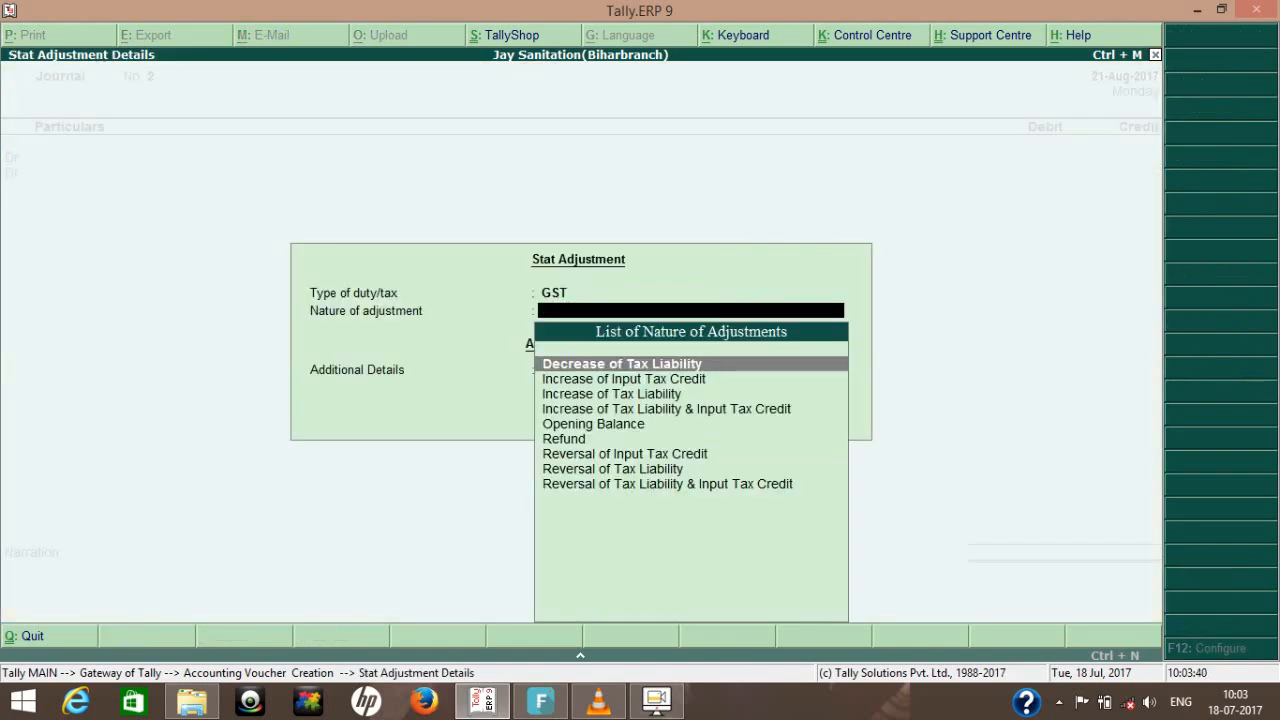
{"action": "key", "text": "Down"}
{"action": "key", "text": "Down"}
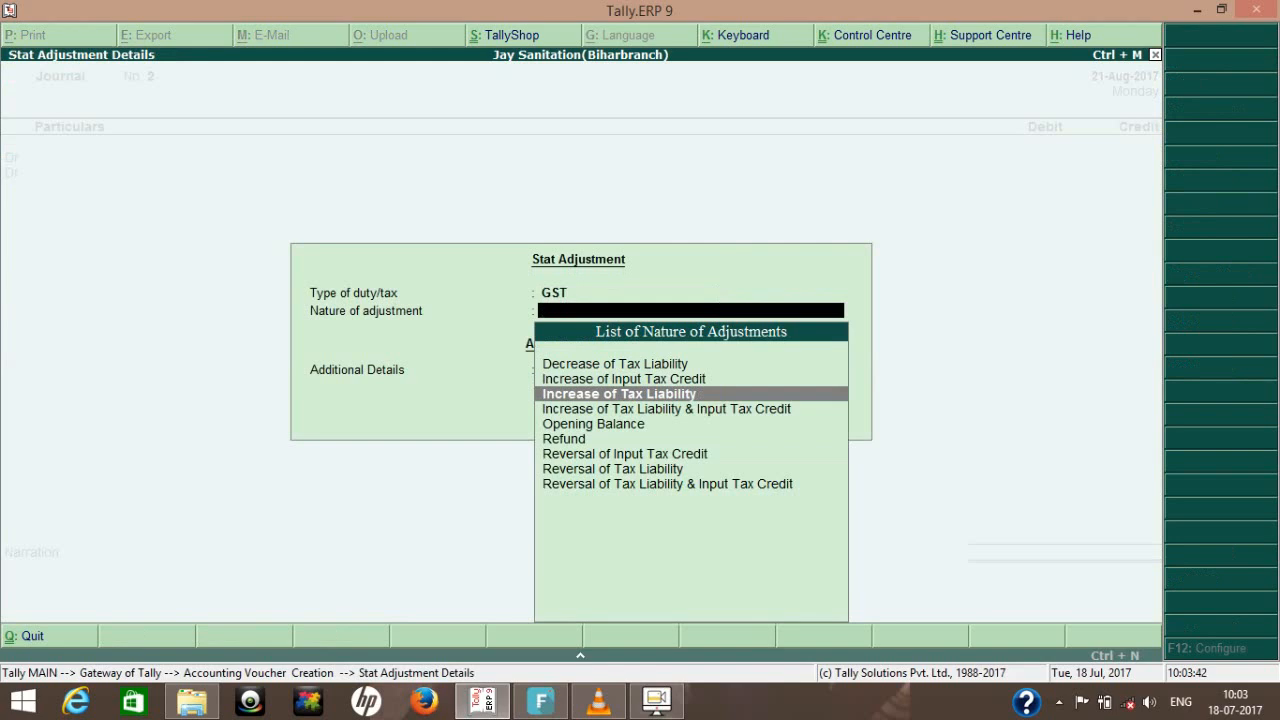
{"action": "key", "text": "Up"}
{"action": "key", "text": "Return"}
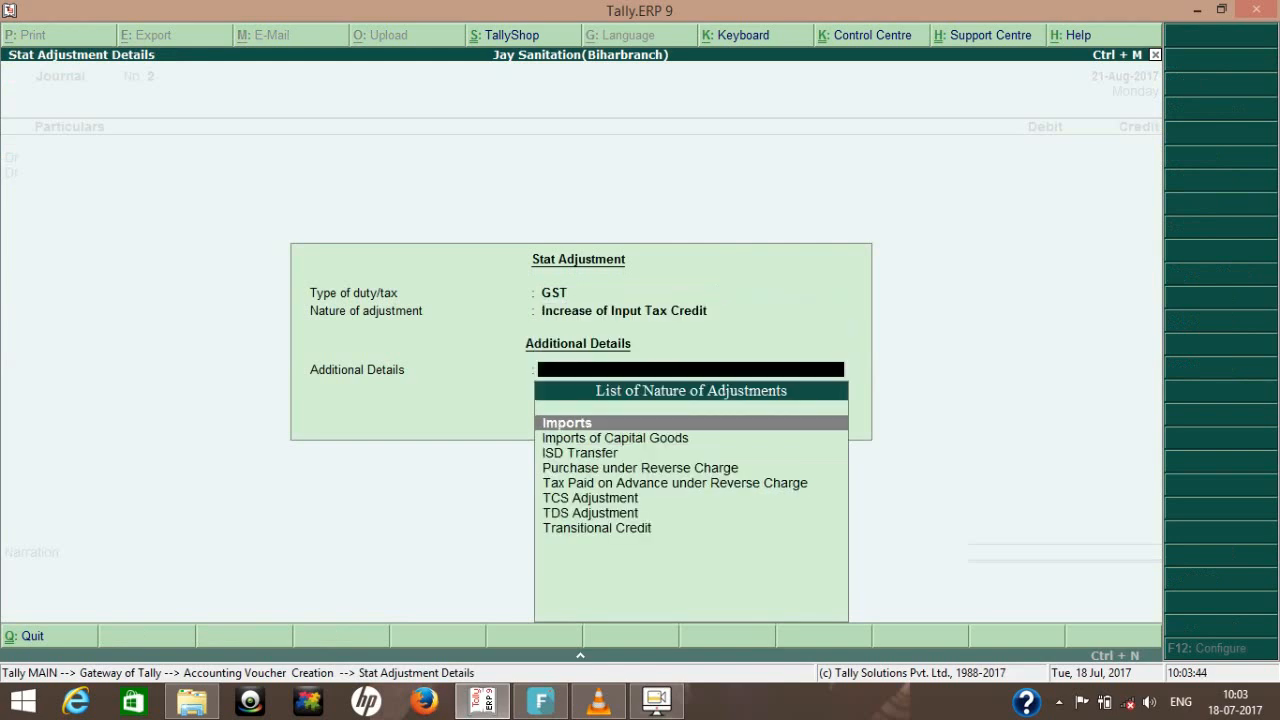
{"action": "key", "text": "Down"}
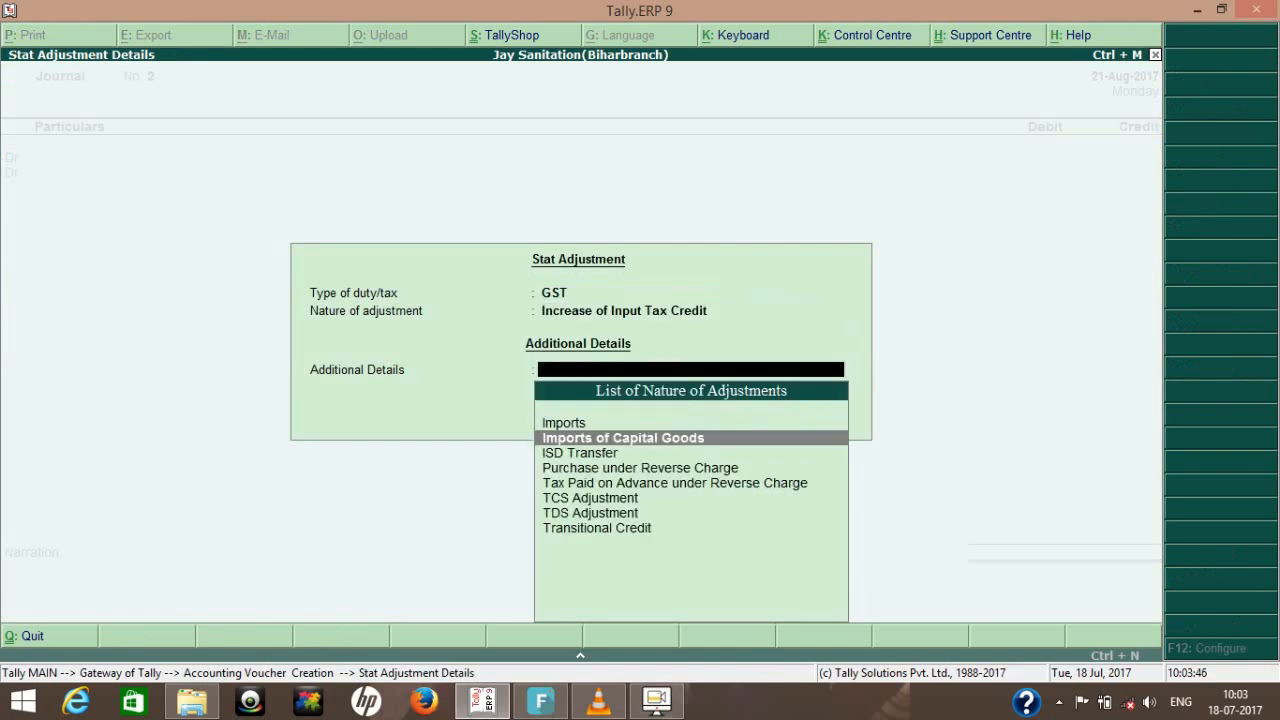
{"action": "key", "text": "Down"}
{"action": "key", "text": "Down"}
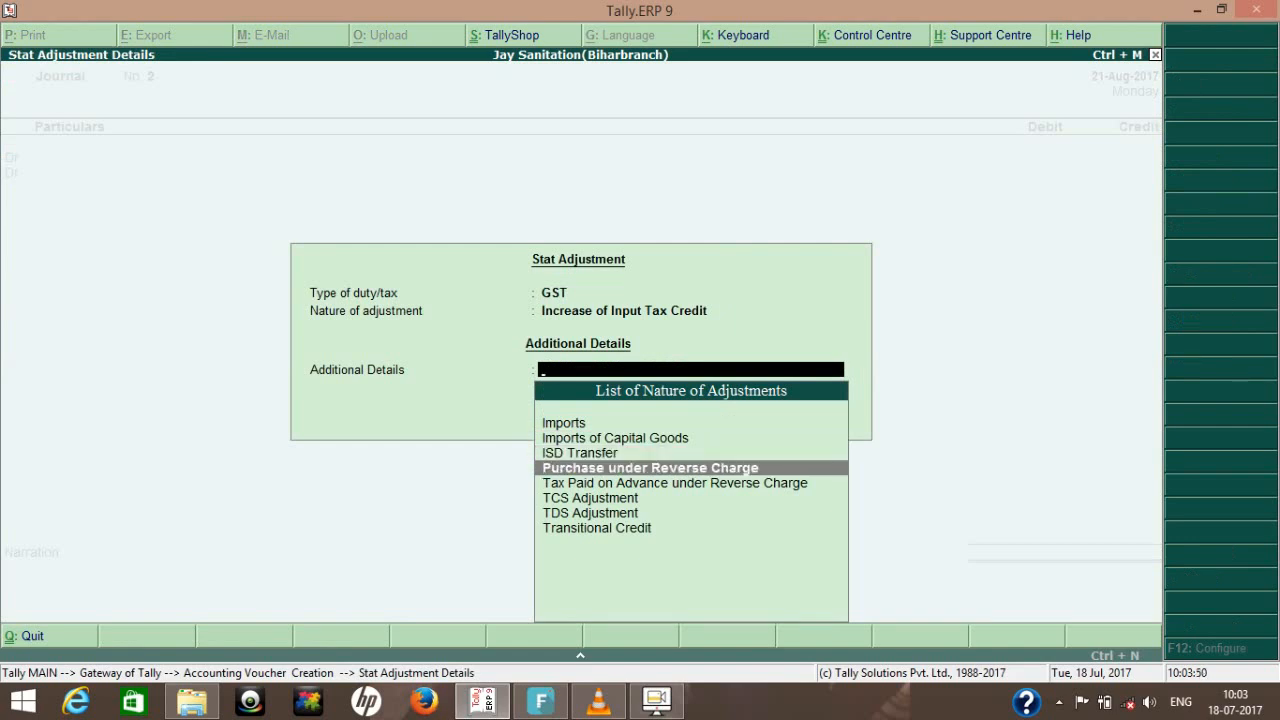
{"action": "key", "text": "Return"}
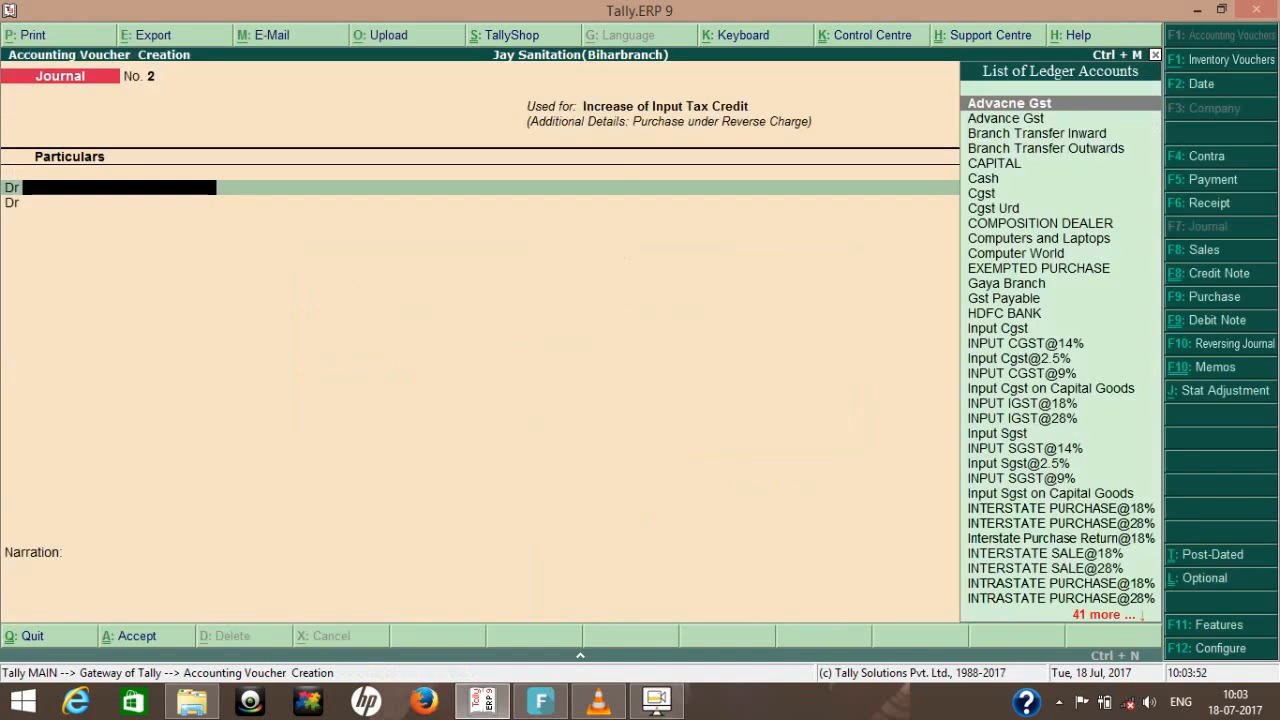
- Debit the Cgst Urd ledger with 1,080 on the journal's first line
{"action": "type", "text": "C"}
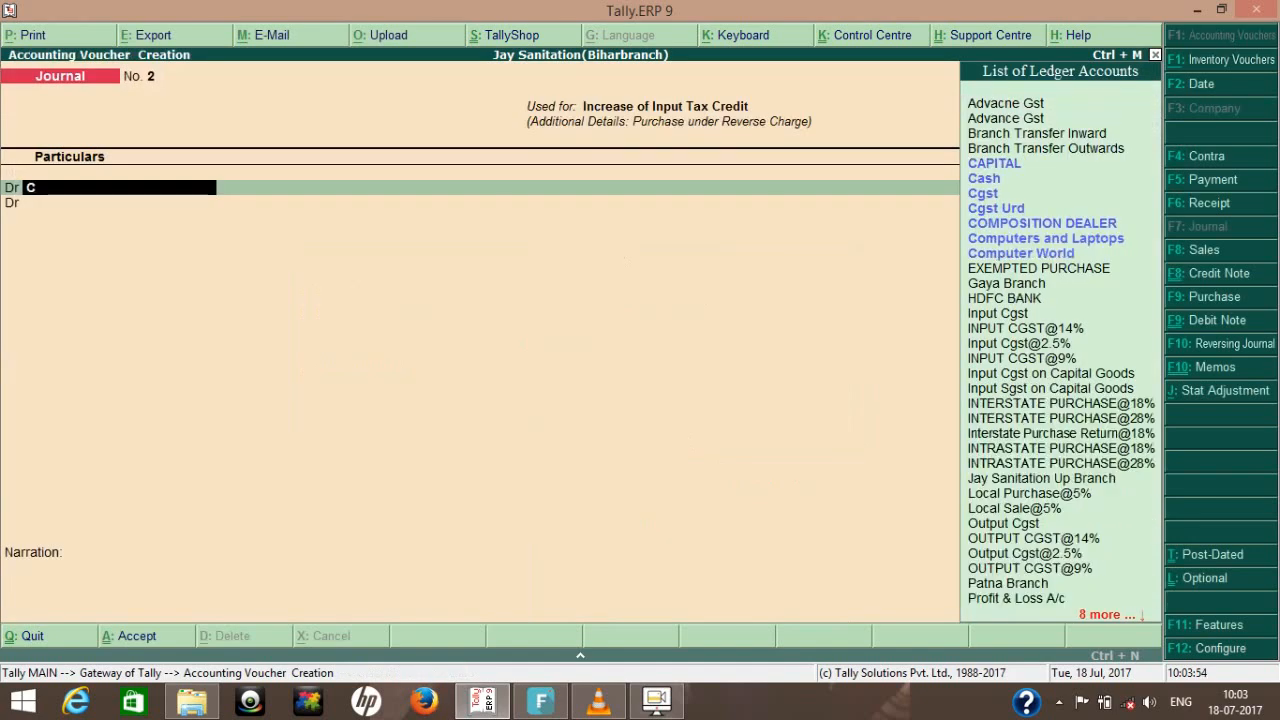
{"action": "type", "text": "g"}
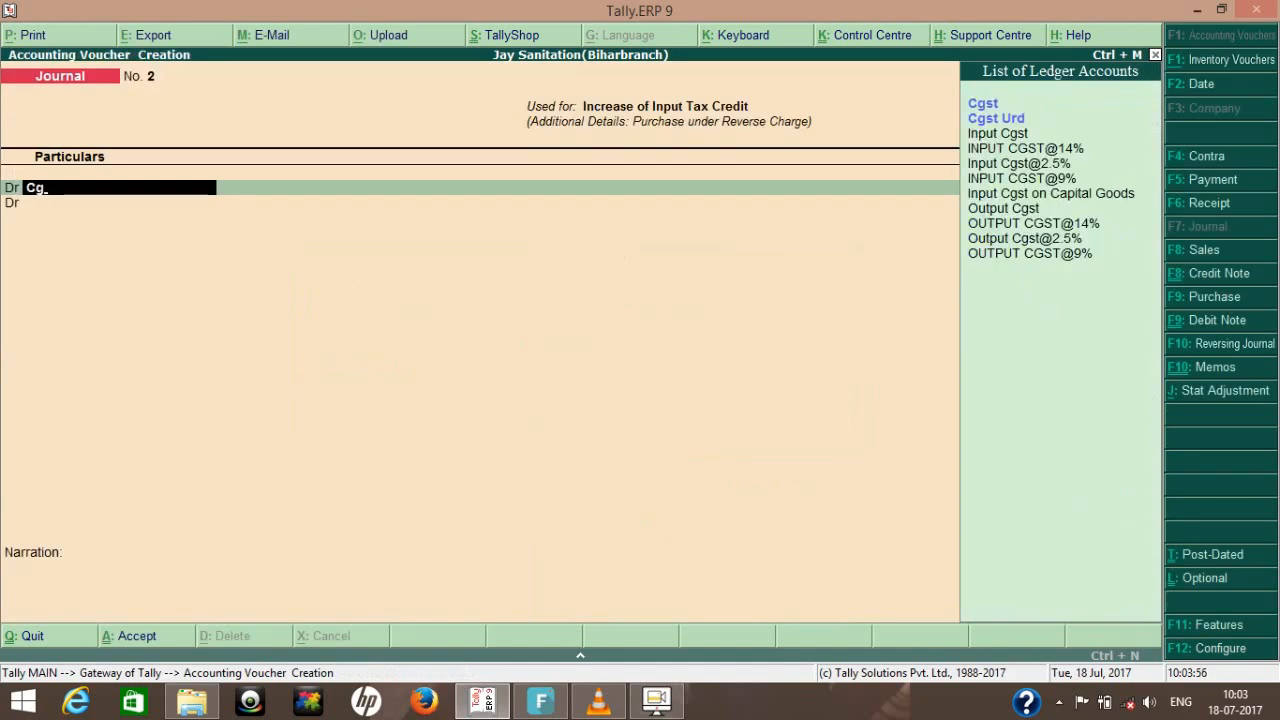
{"action": "key", "text": "Down"}
{"action": "key", "text": "Return"}
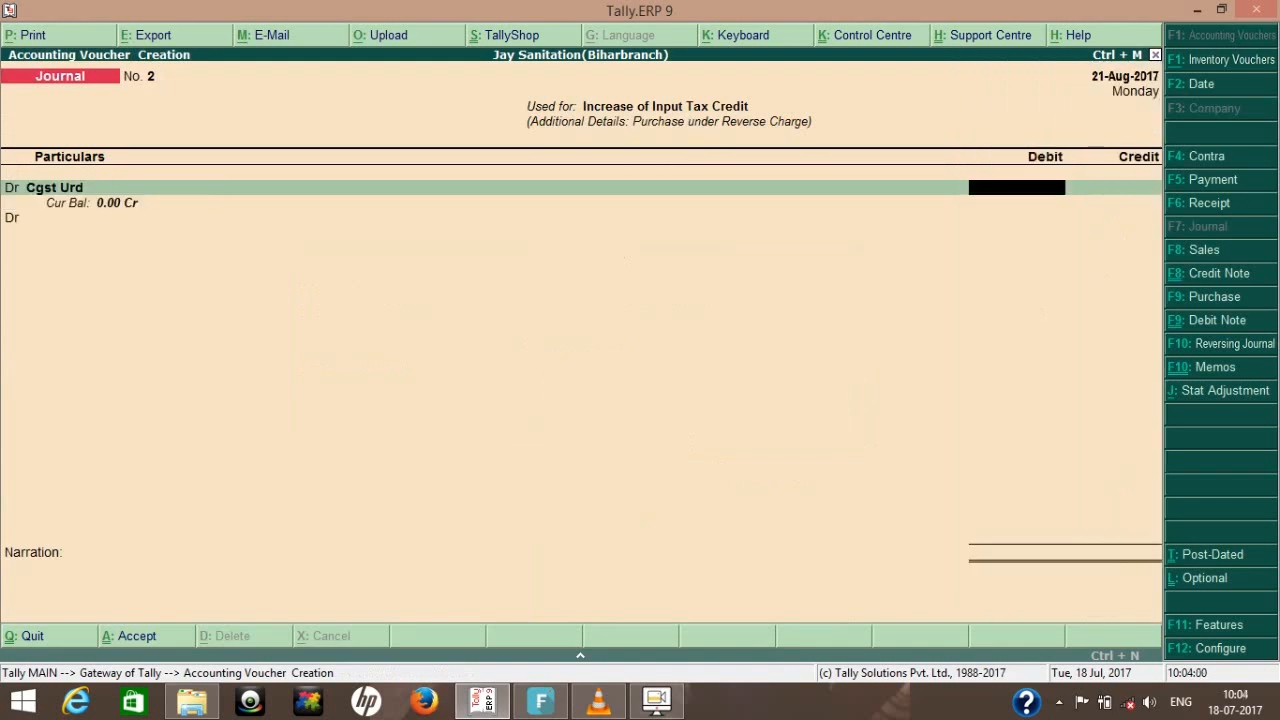
{"action": "type", "text": "1,080"}
{"action": "key", "text": "Return"}
- Debit the Sgst Urd ledger with 1,080 on the journal's second line
{"action": "key", "text": "Return"}
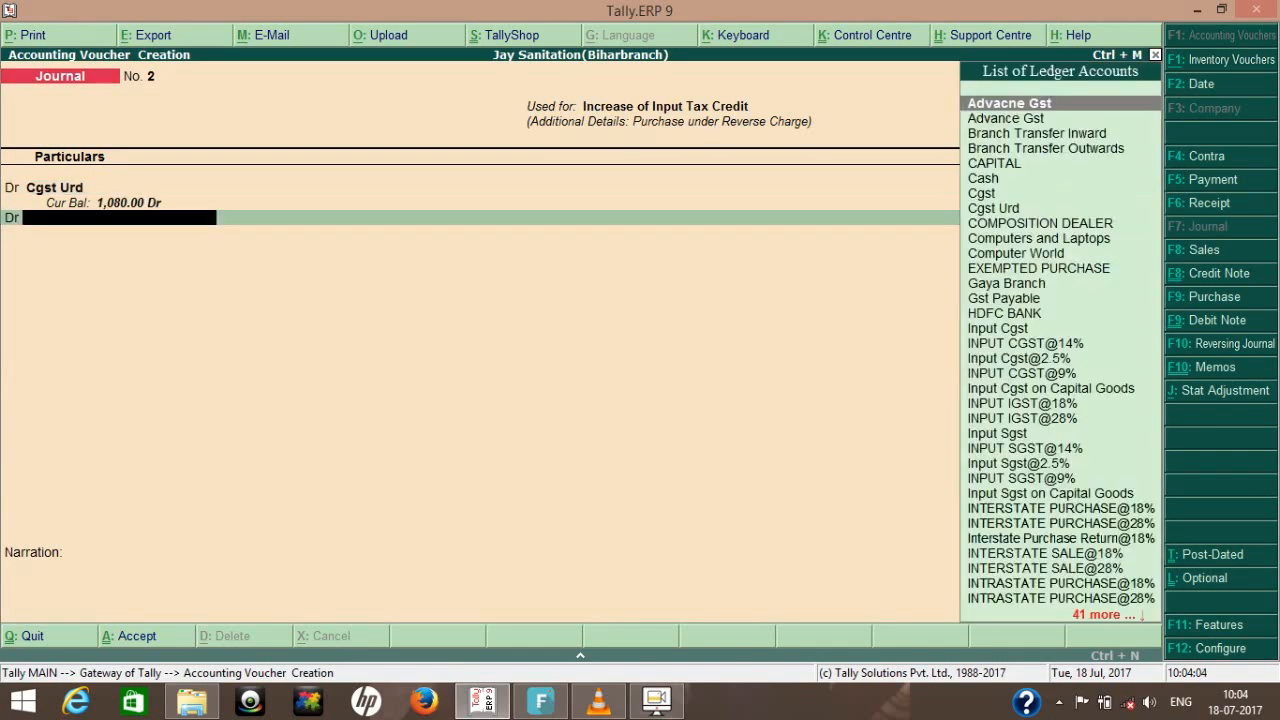
{"action": "type", "text": "Sg"}
{"action": "key", "text": "Down"}
{"action": "key", "text": "Down"}
{"action": "key", "text": "Return"}
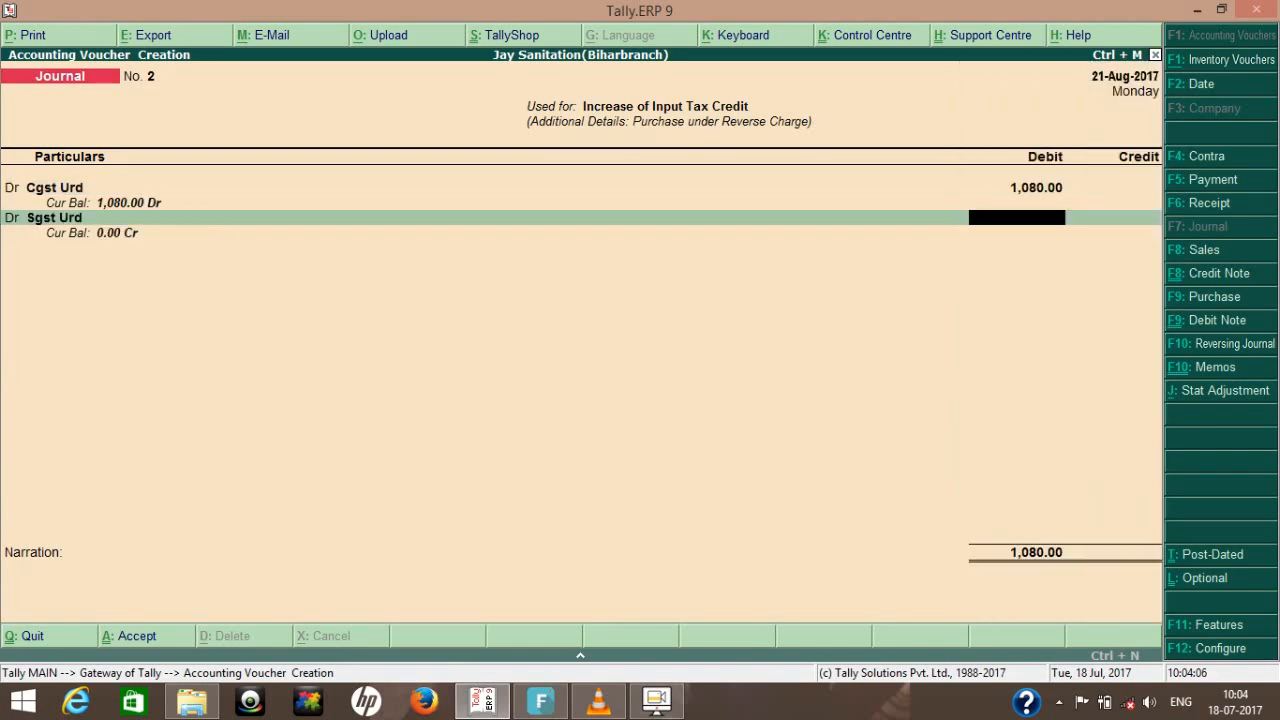
{"action": "type", "text": "1,0"}
{"action": "type", "text": "80"}
{"action": "key", "text": "Return"}
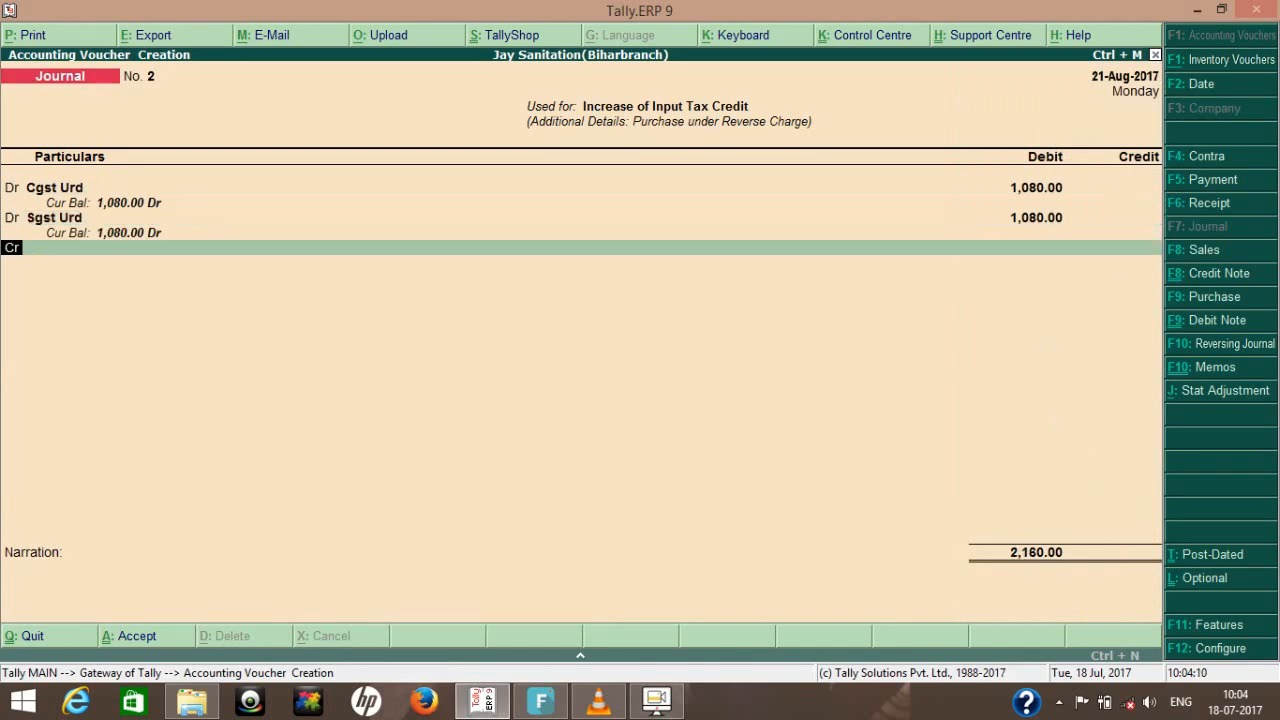
- Credit the Tax Paid on Urd ledger with 2,160, save the journal without a narration, and return to the Gateway of Tally
{"action": "type", "text": "Ta"}
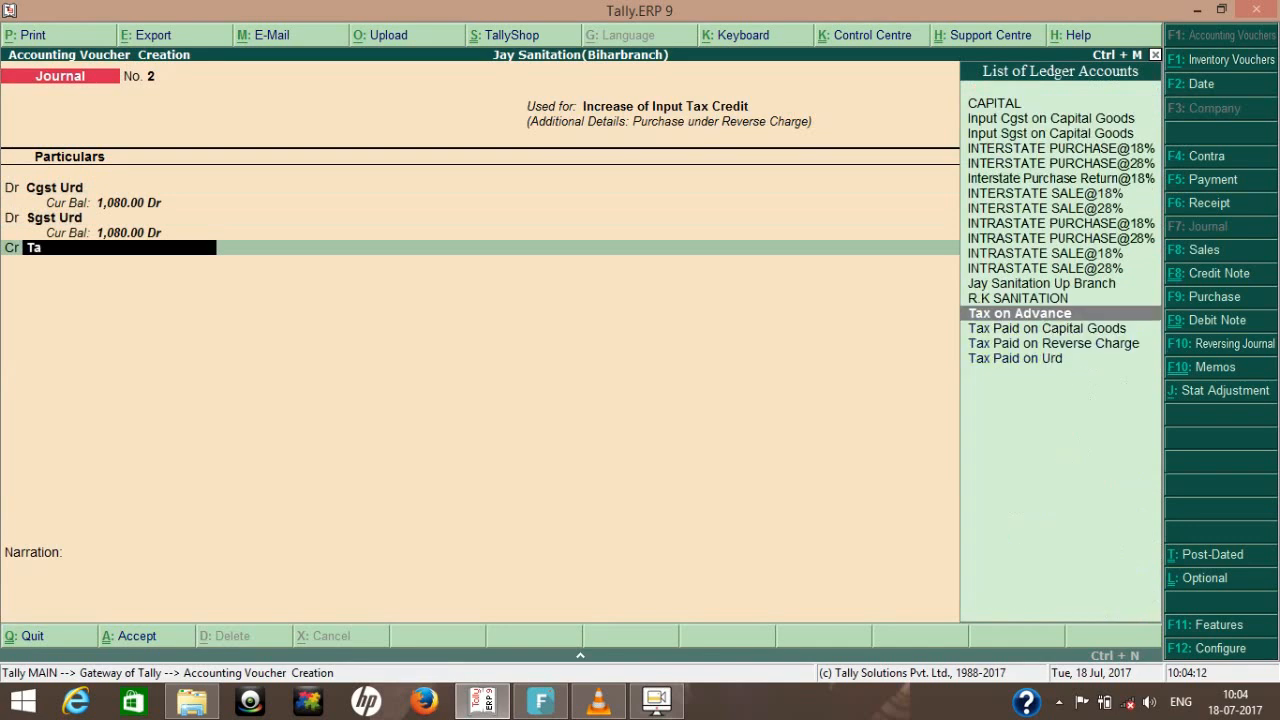
{"action": "key", "text": "Down"}
{"action": "key", "text": "Down"}
{"action": "key", "text": "Down"}
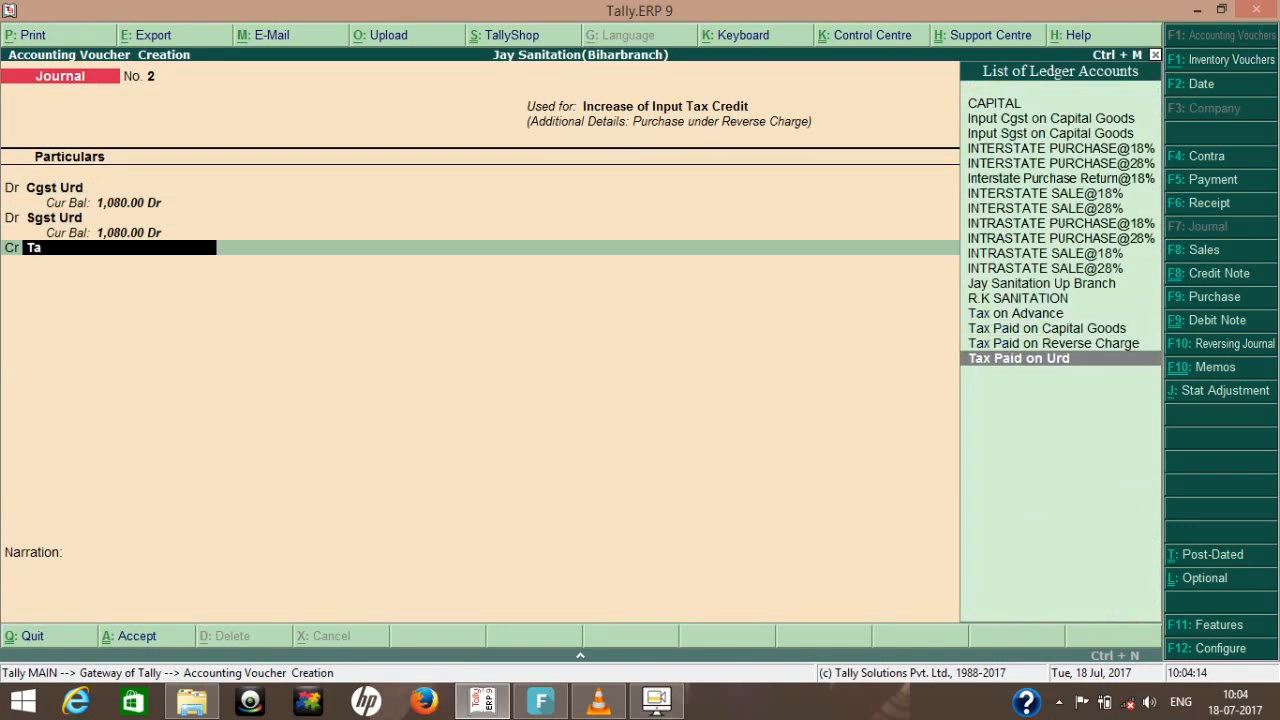
{"action": "key", "text": "Return"}
{"action": "key", "text": "Return"}
{"action": "key", "text": "Return"}
{"action": "key", "text": "Escape"}
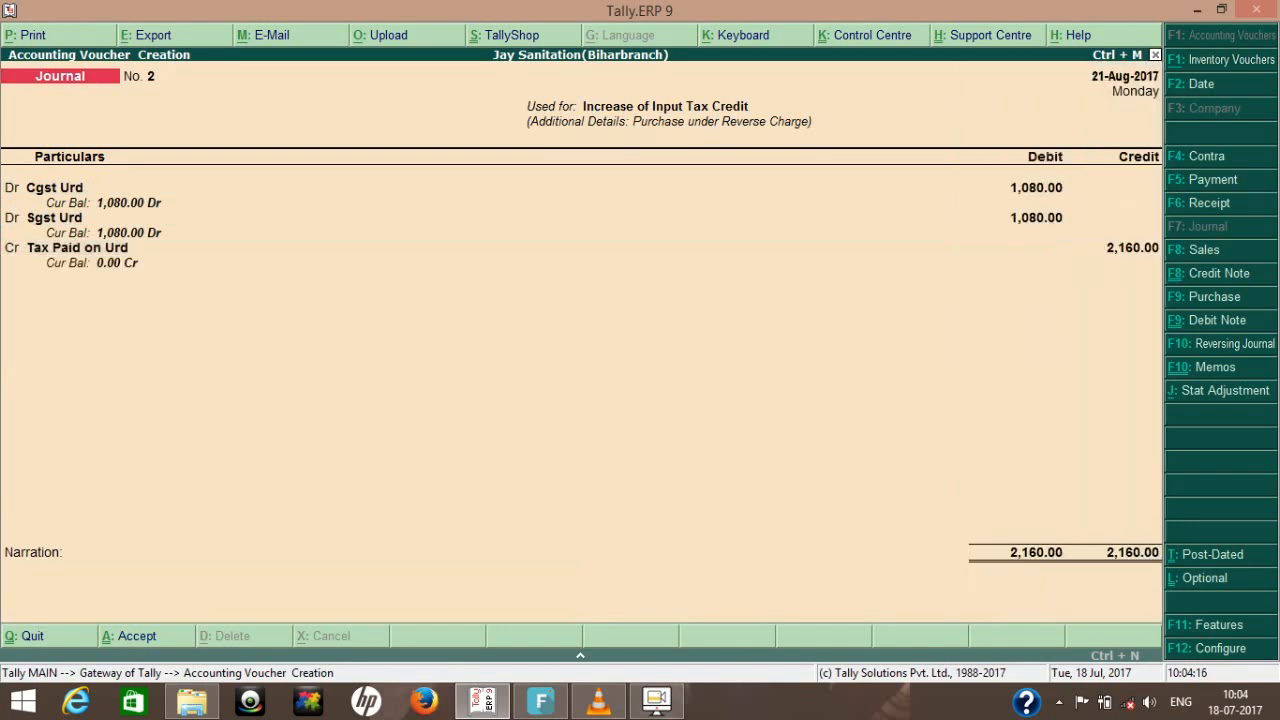
{"action": "key", "text": "ctrl+a"}
{"action": "key", "text": "Escape"}
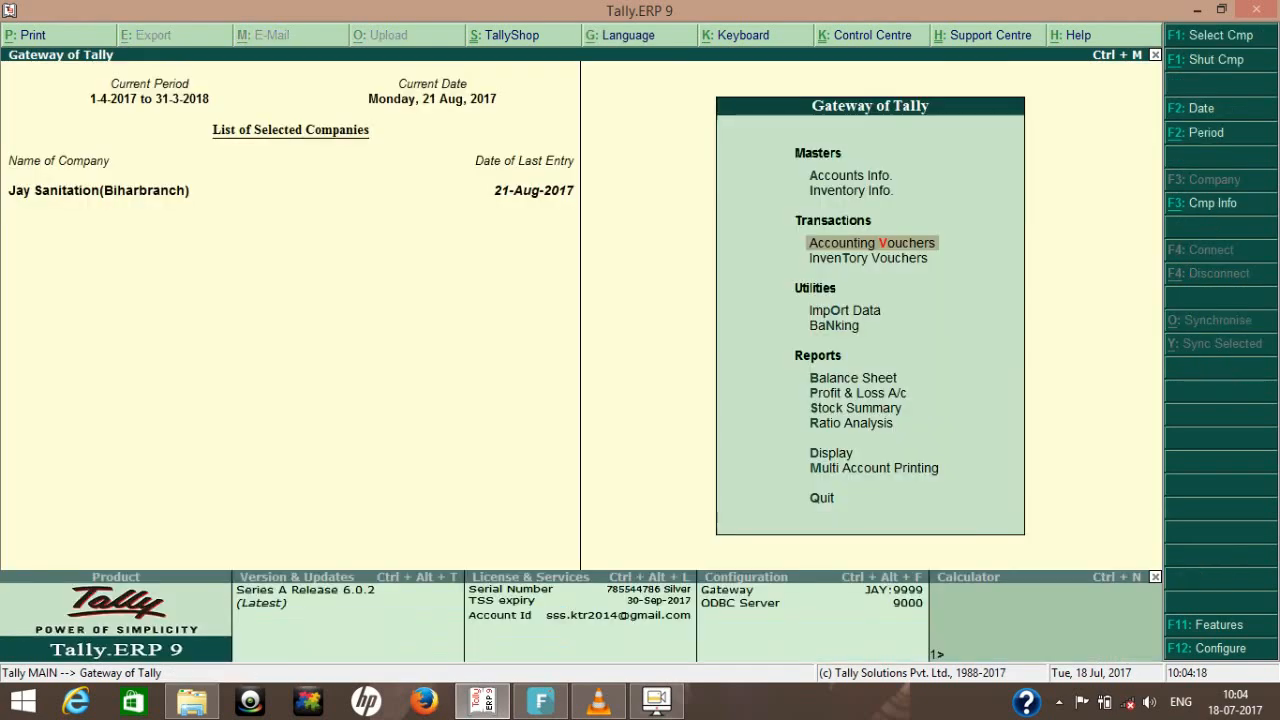
- Examine the Current Assets and Loans (Liability) groups in the Balance Sheet, and return to the Gateway of Tally
{"action": "key", "text": "b"}
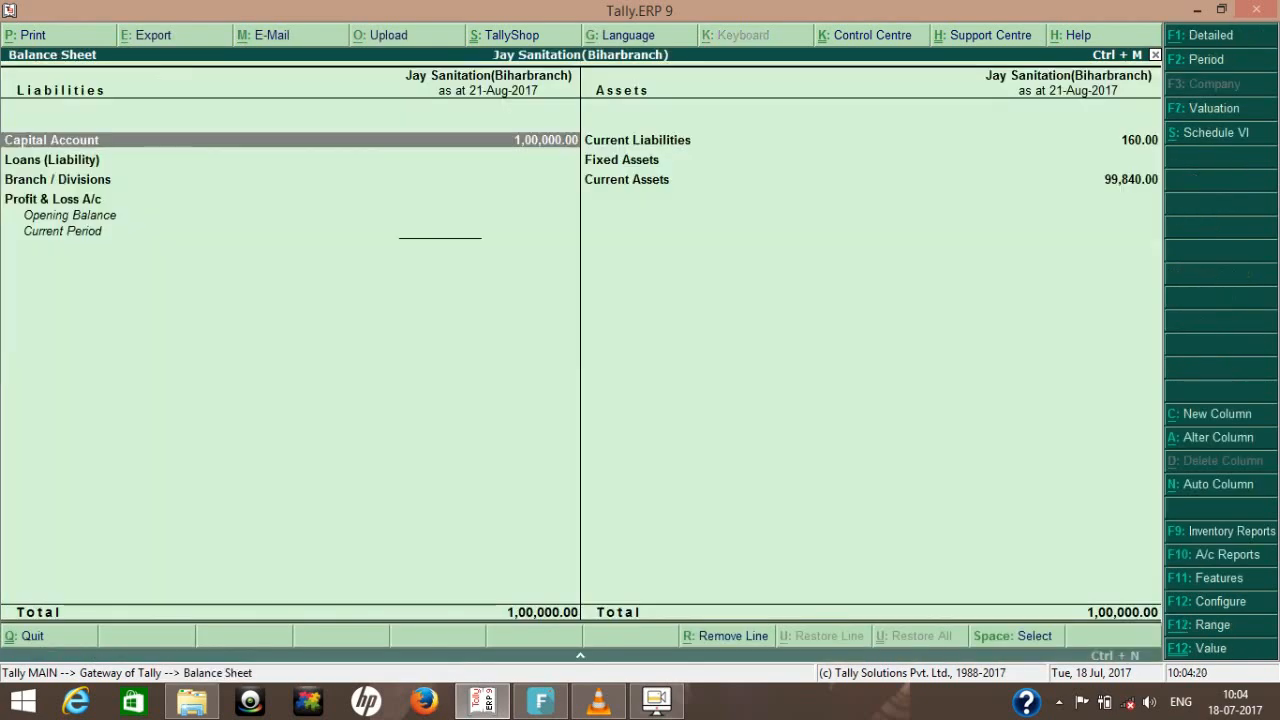
{"action": "key", "text": "Down"}
{"action": "key", "text": "Down"}
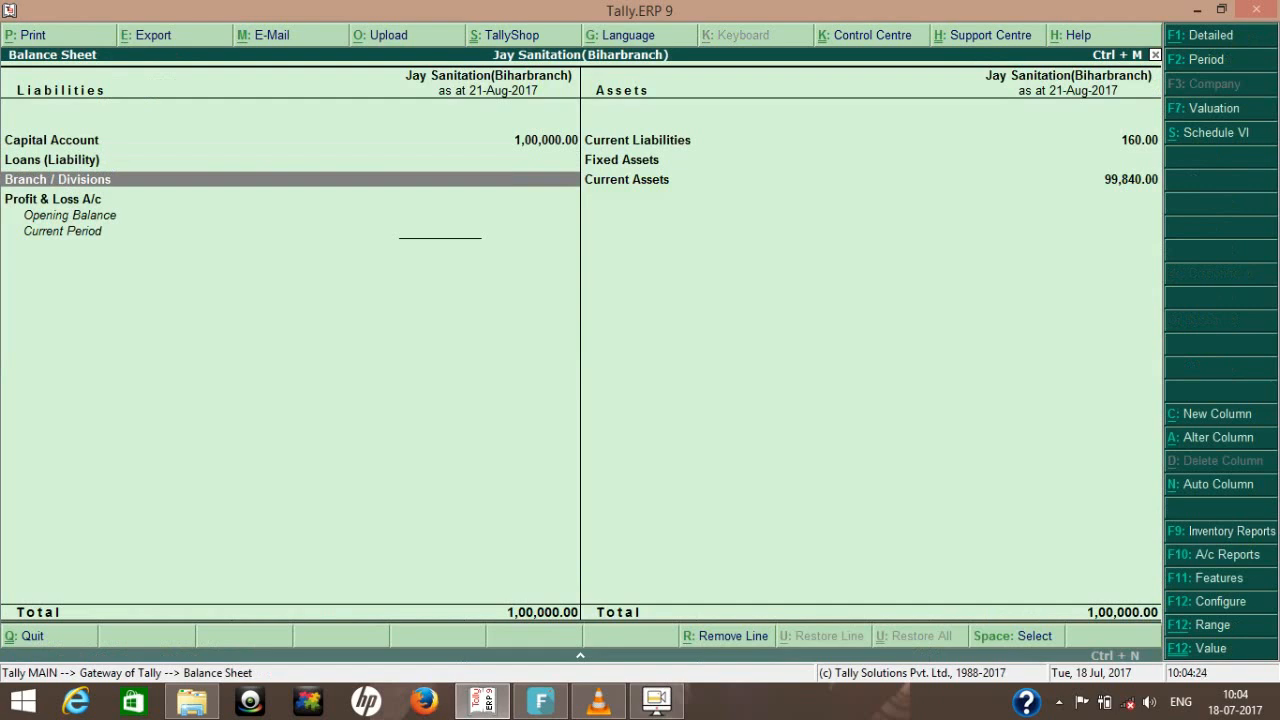
{"action": "key", "text": "Up"}
{"action": "key", "text": "Right"}
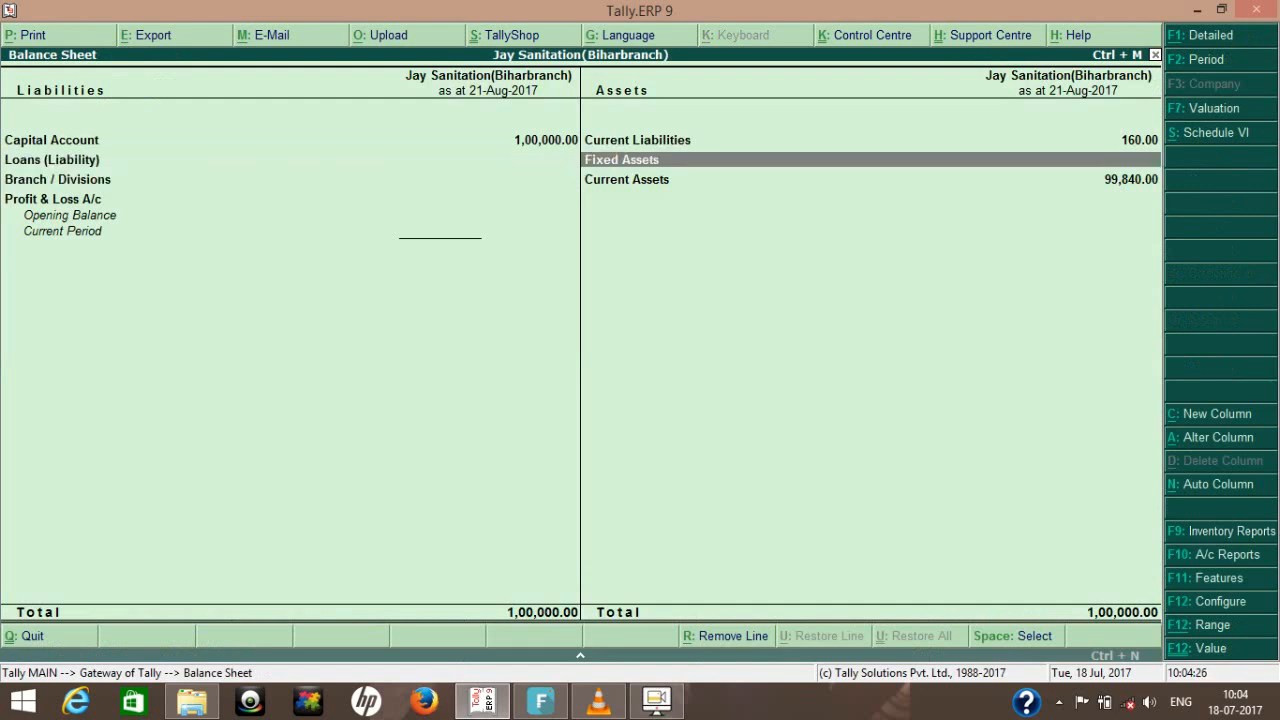
{"action": "key", "text": "Down"}
{"action": "key", "text": "Return"}
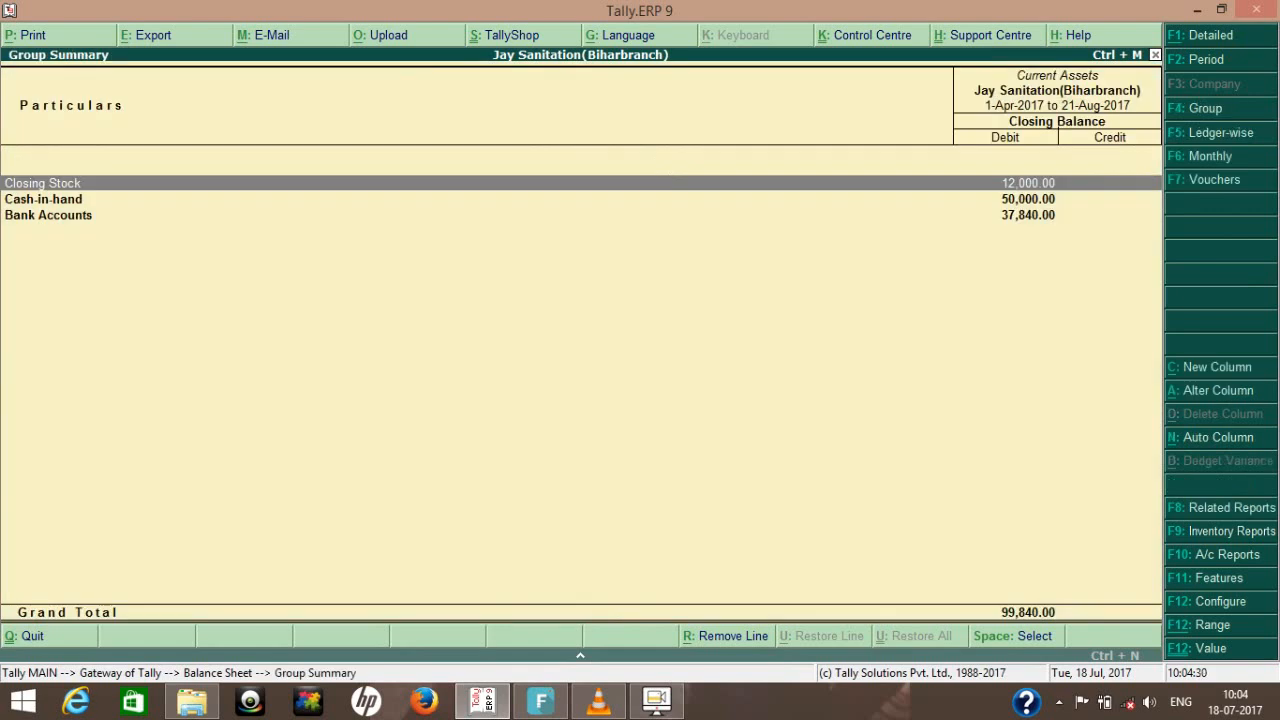
{"action": "key", "text": "Escape"}
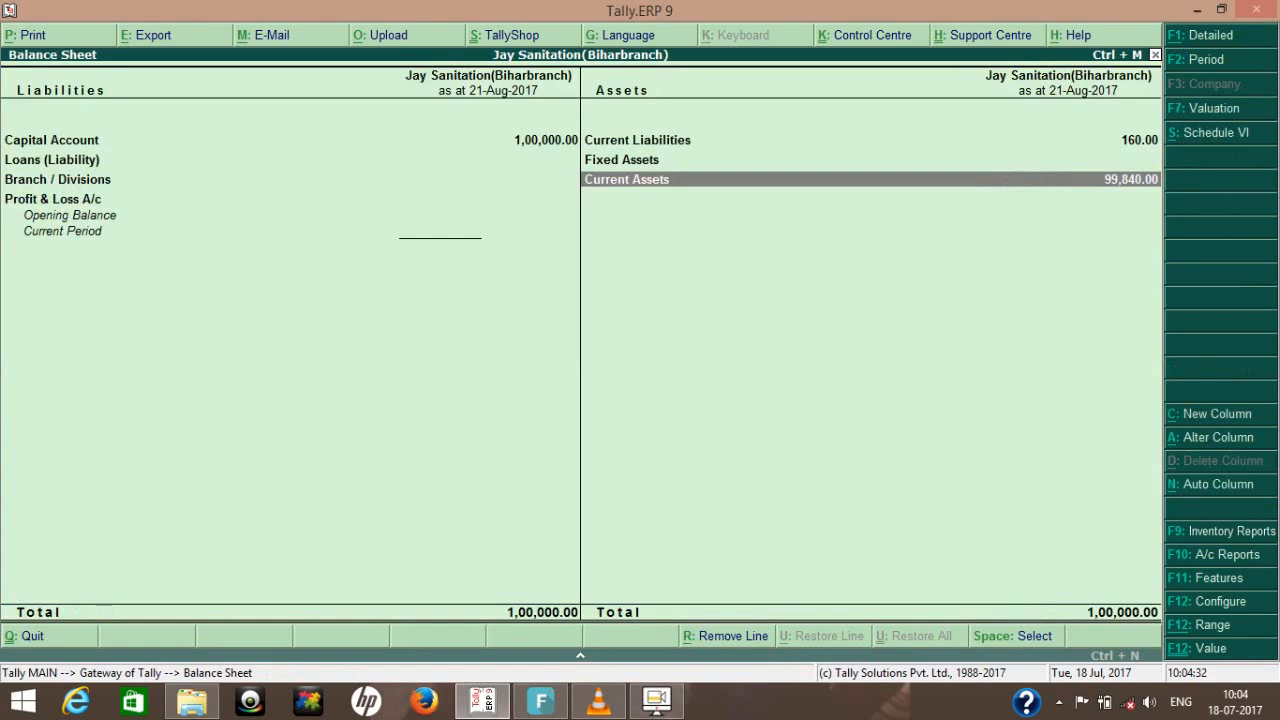
{"action": "key", "text": "Left"}
{"action": "key", "text": "Up"}
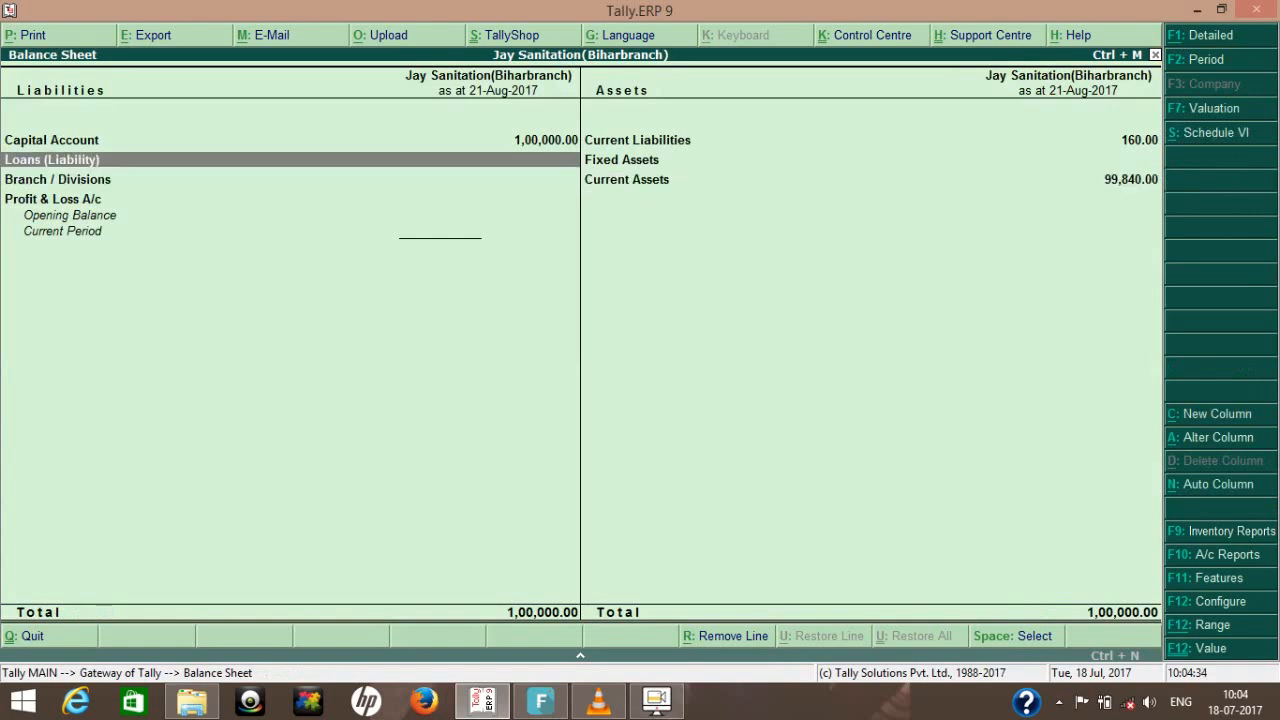
{"action": "key", "text": "Return"}
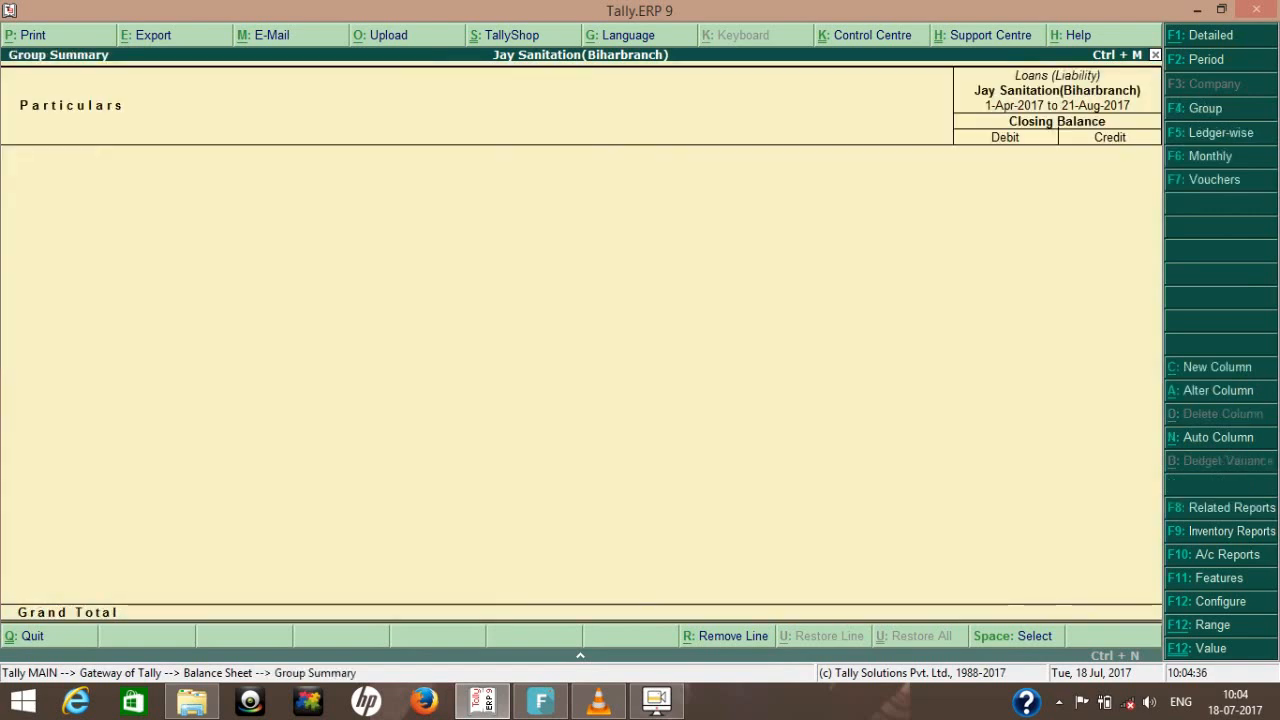
{"action": "key", "text": "Escape"}
{"action": "key", "text": "Escape"}
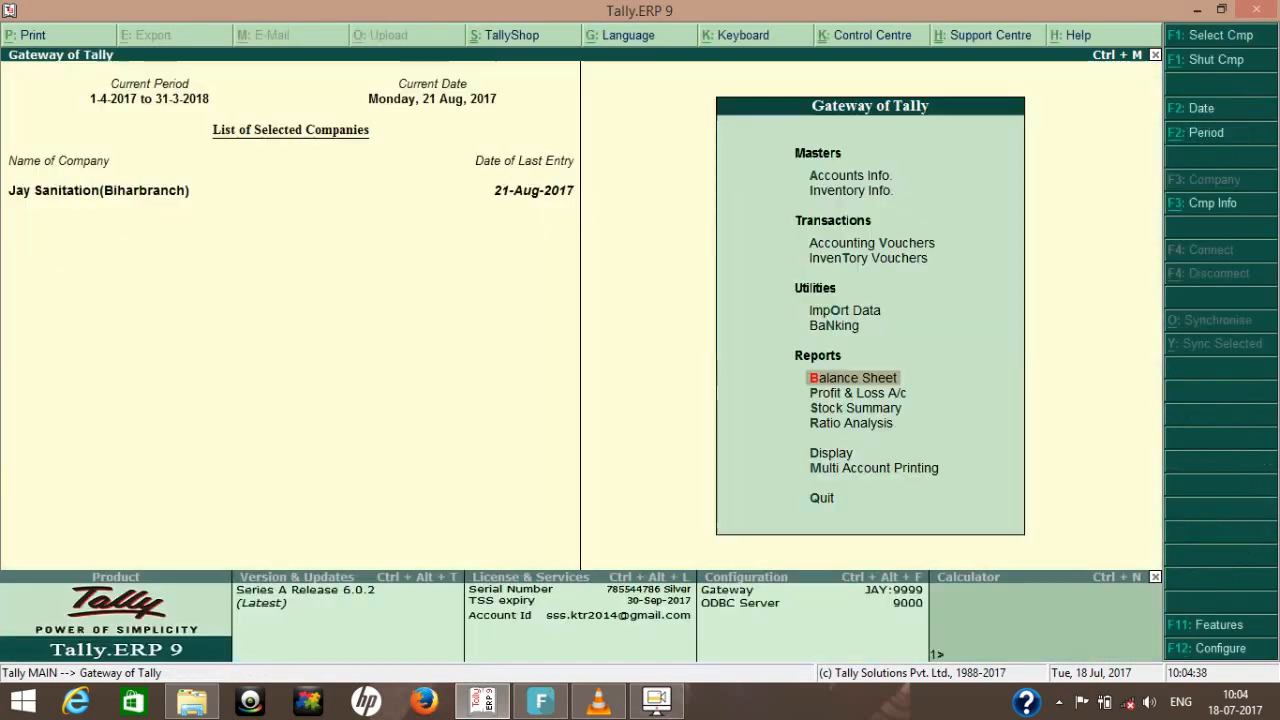
{"action": "left_click", "coordinate": [656, 701]}
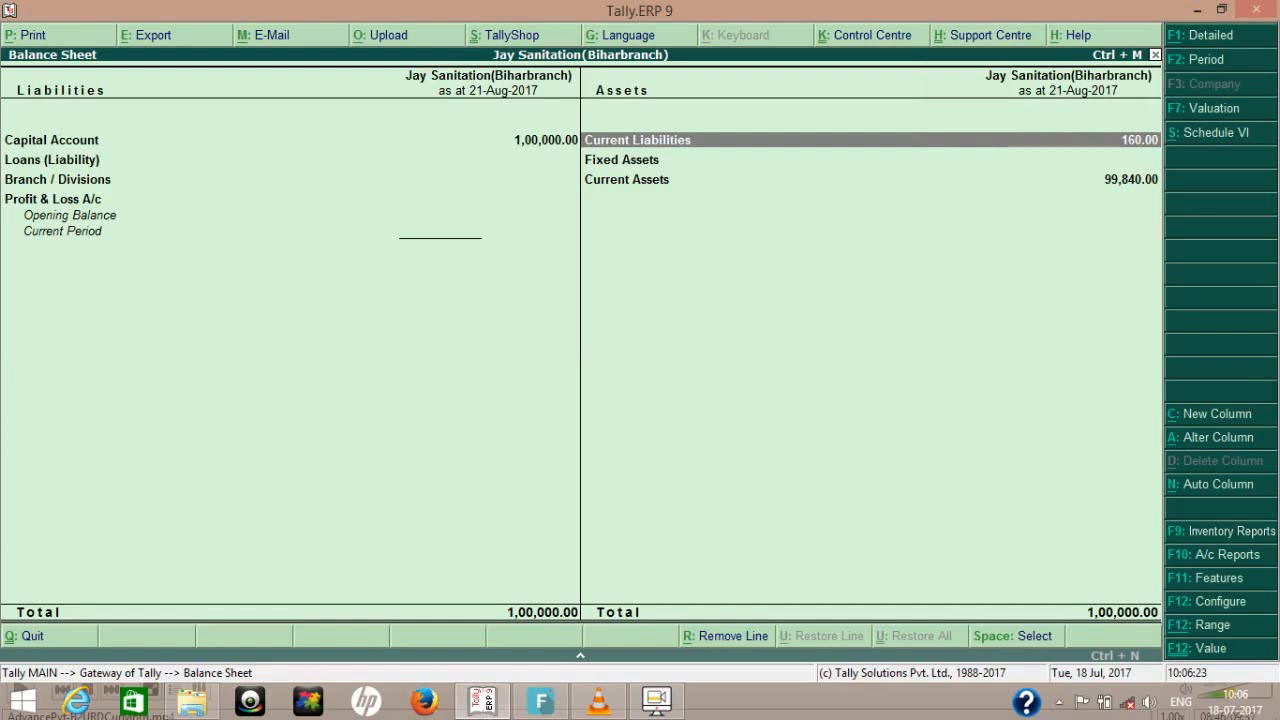
- Examine the Cgst Urd and Sgst Urd balances in Duties & Taxes under the Balance Sheet's Current Liabilities
{"action": "key", "text": "Return"}
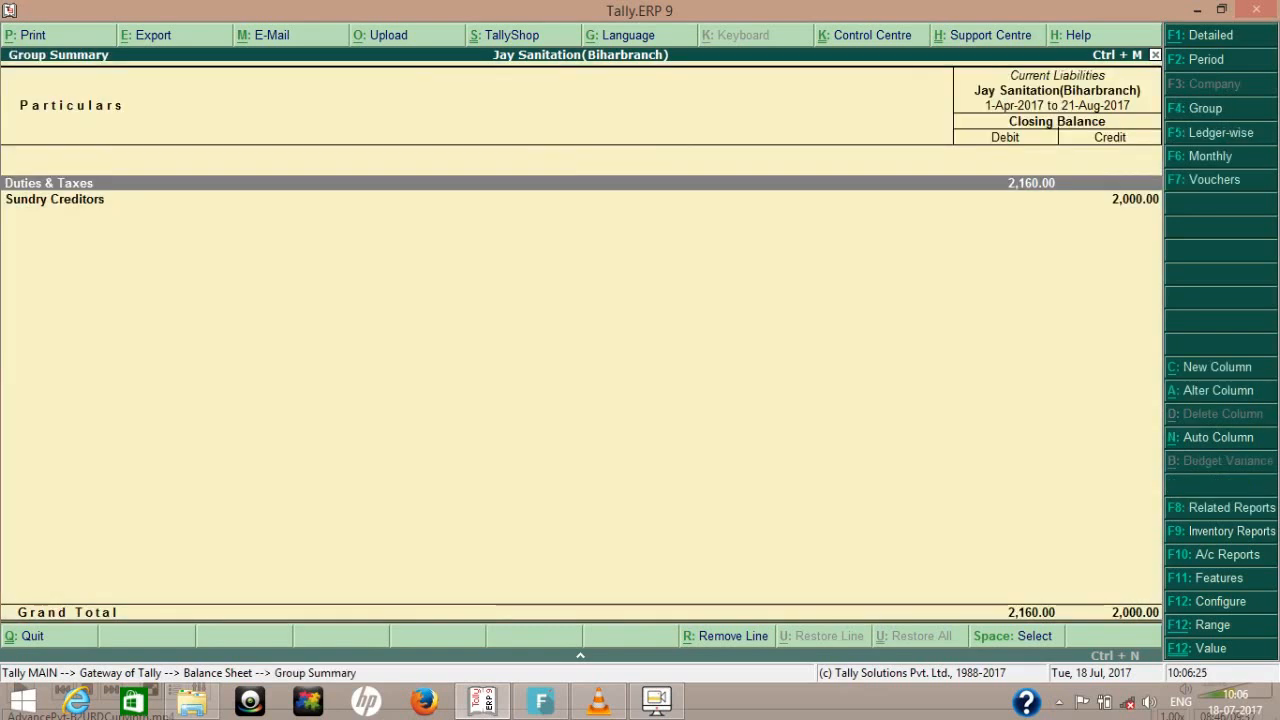
{"action": "key", "text": "Return"}
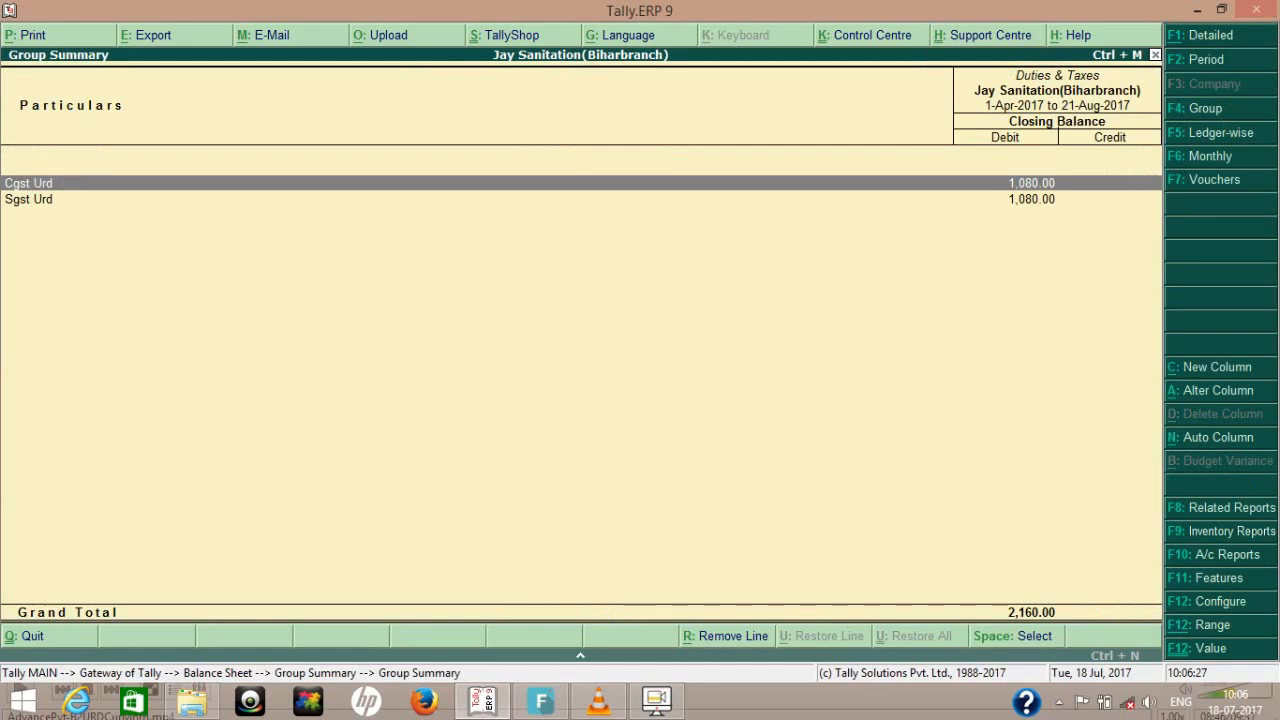
{"action": "key", "text": "Escape"}
{"action": "key", "text": "Escape"}
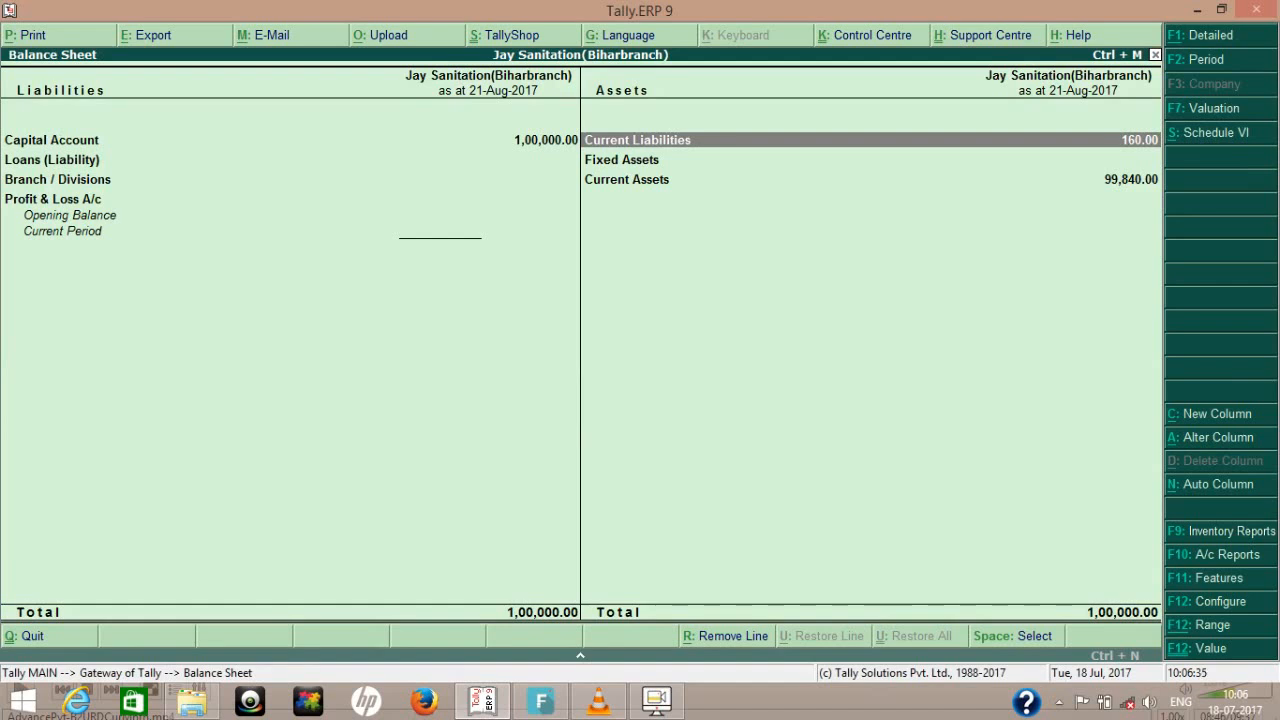
{"action": "key", "text": "Return"}
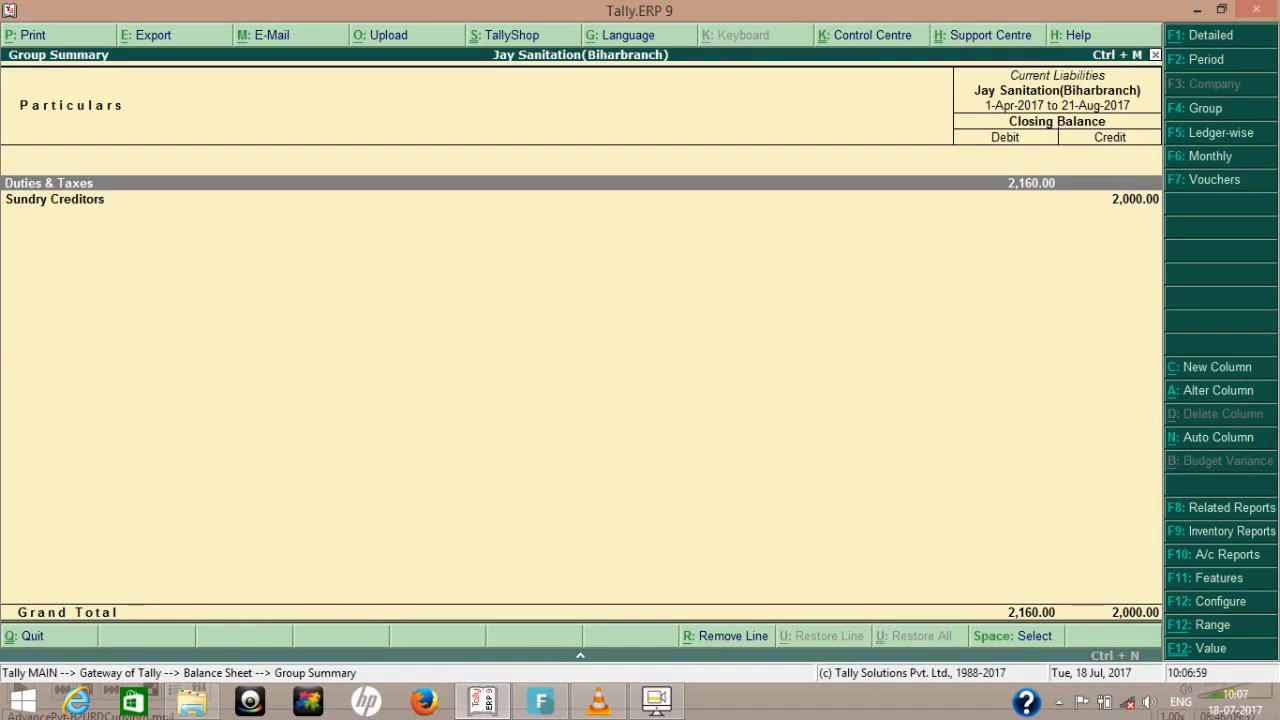
{"action": "key", "text": "Return"}
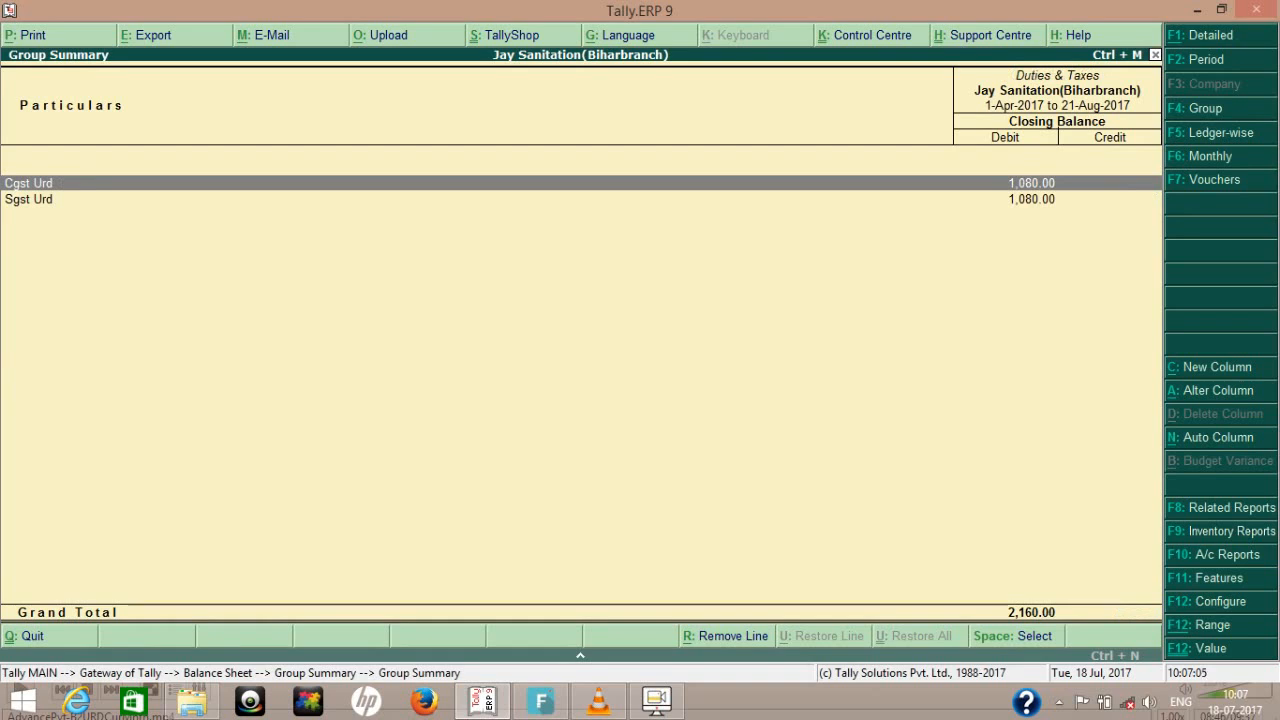
{"action": "key", "text": "Escape"}
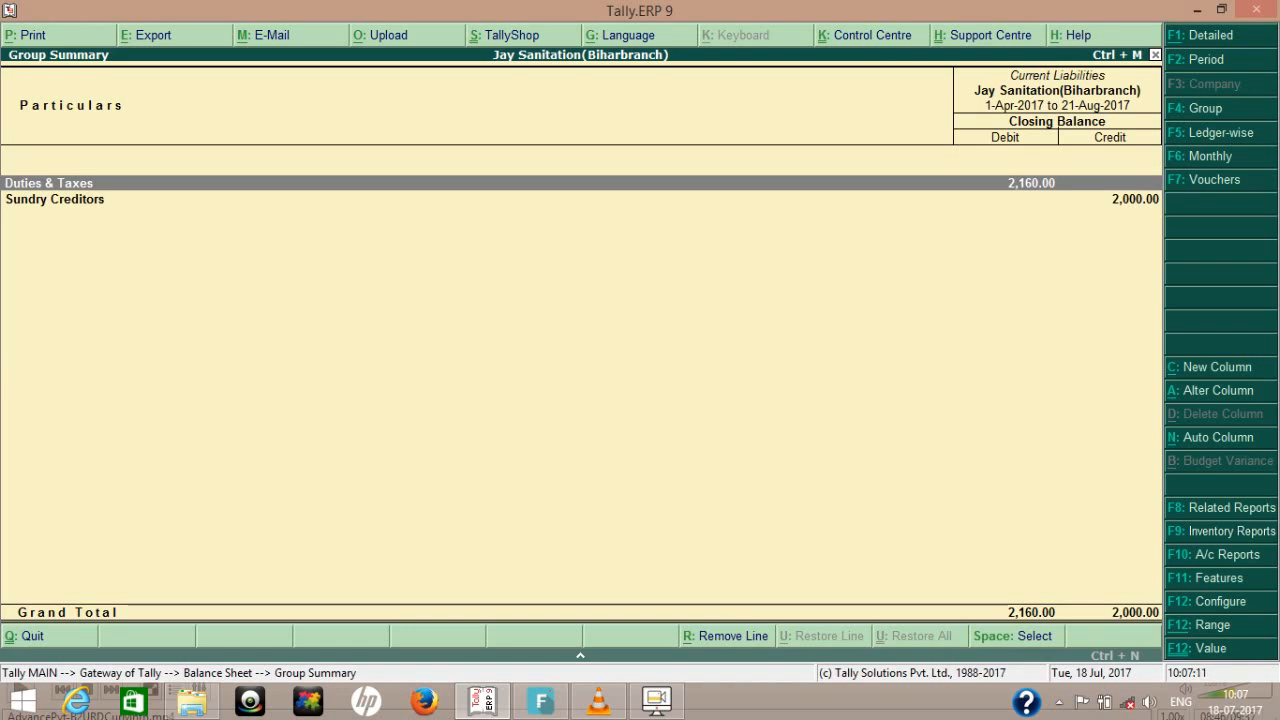
- Recheck the Current Liabilities group in the Balance Sheet, and return to the Gateway of Tally
{"action": "key", "text": "Escape"}
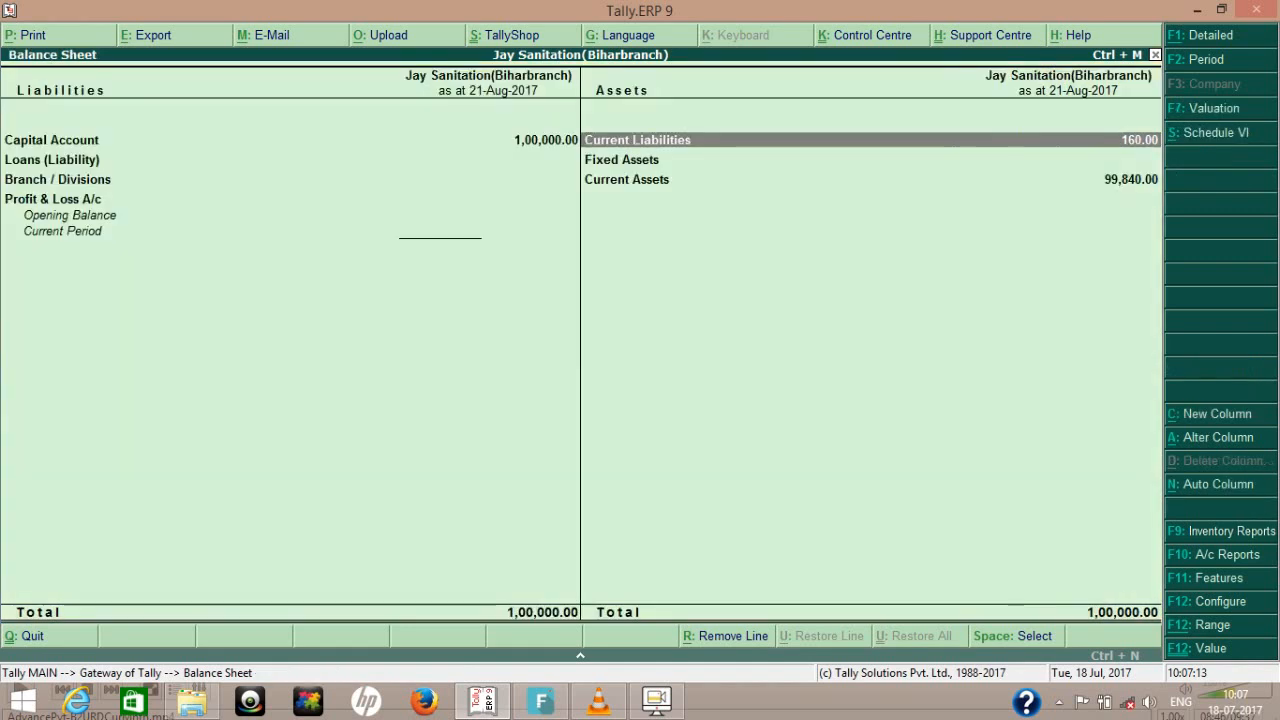
{"action": "key", "text": "Return"}
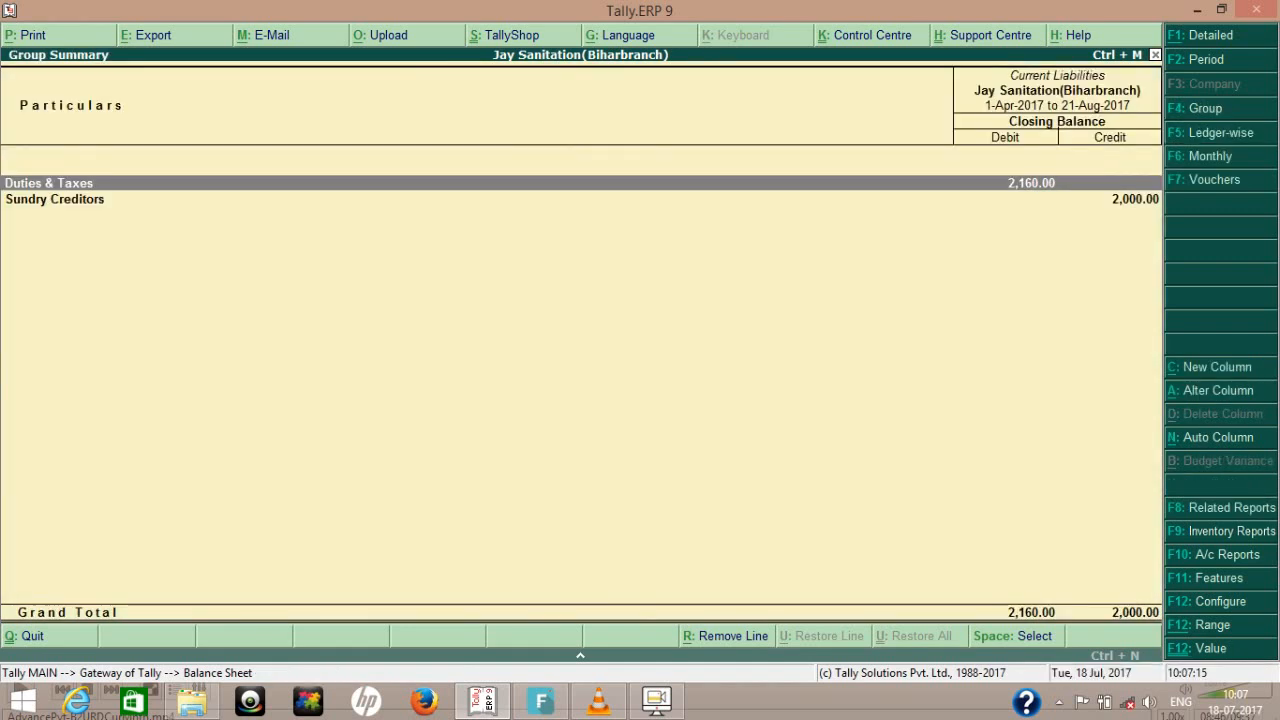
{"action": "key", "text": "Escape"}
{"action": "key", "text": "Escape"}
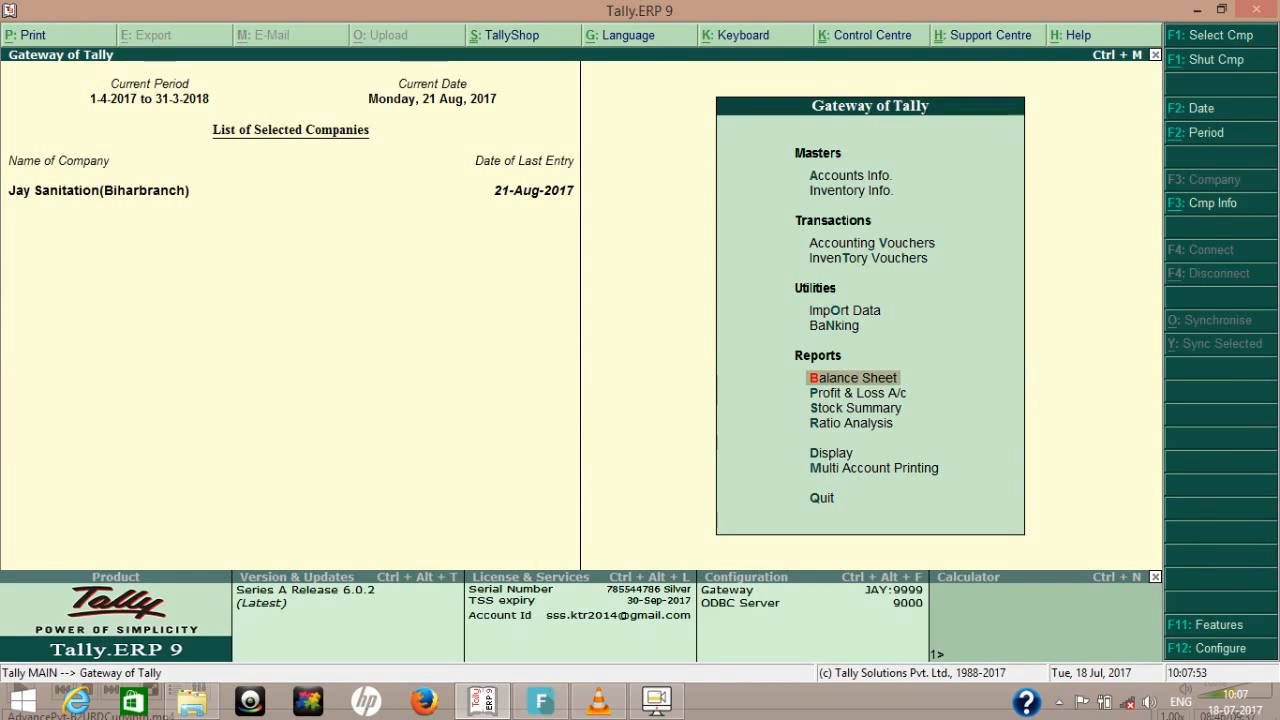
- Open the GSTR-2 report from the statutory GST reports and switch it to the table-wise view
{"action": "key", "text": "d"}
{"action": "key", "text": "Down"}
{"action": "key", "text": "Down"}
{"action": "key", "text": "Down"}
{"action": "key", "text": "Down"}
{"action": "key", "text": "Down"}
{"action": "key", "text": "Down"}
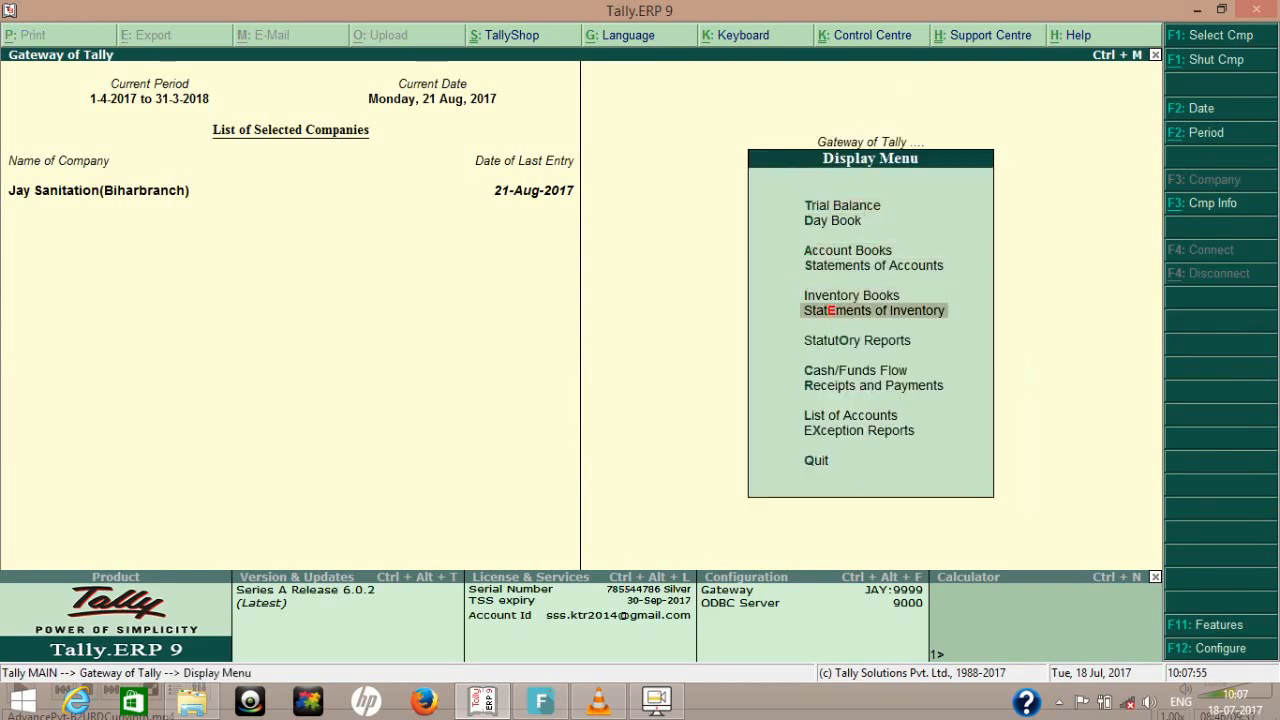
{"action": "key", "text": "Return"}
{"action": "key", "text": "Return"}
{"action": "key", "text": "Down"}
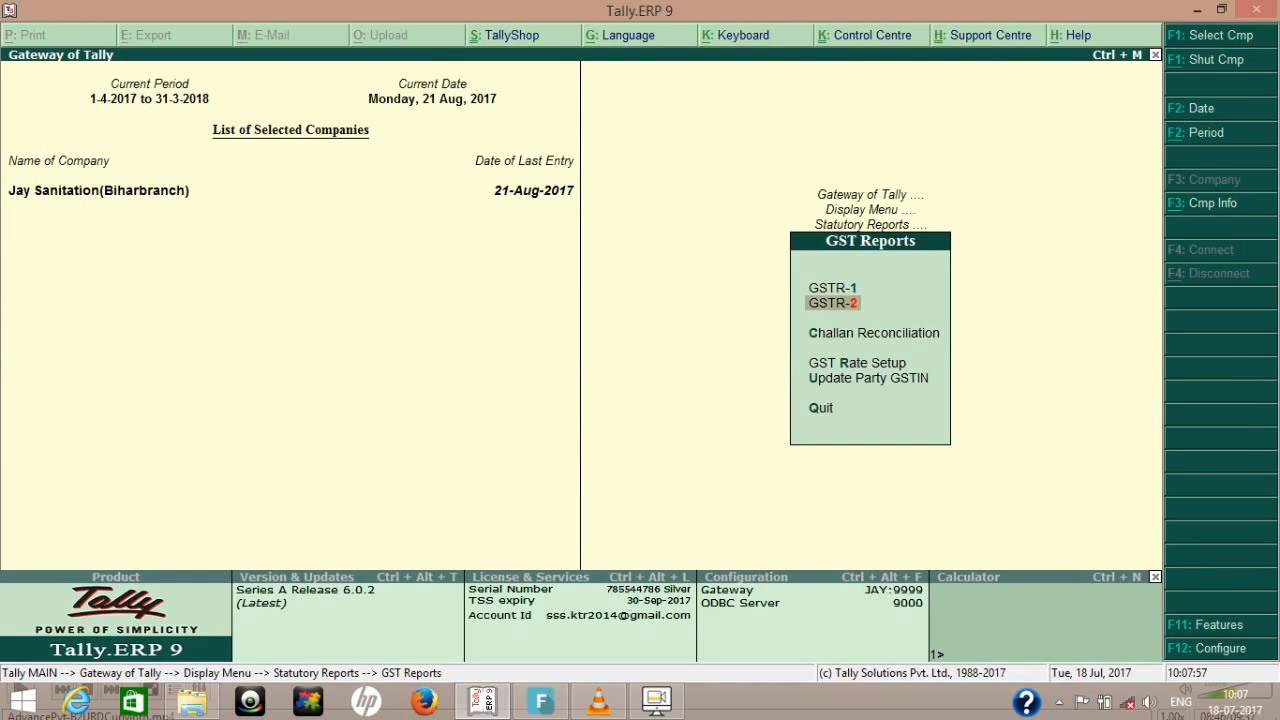
{"action": "key", "text": "Return"}
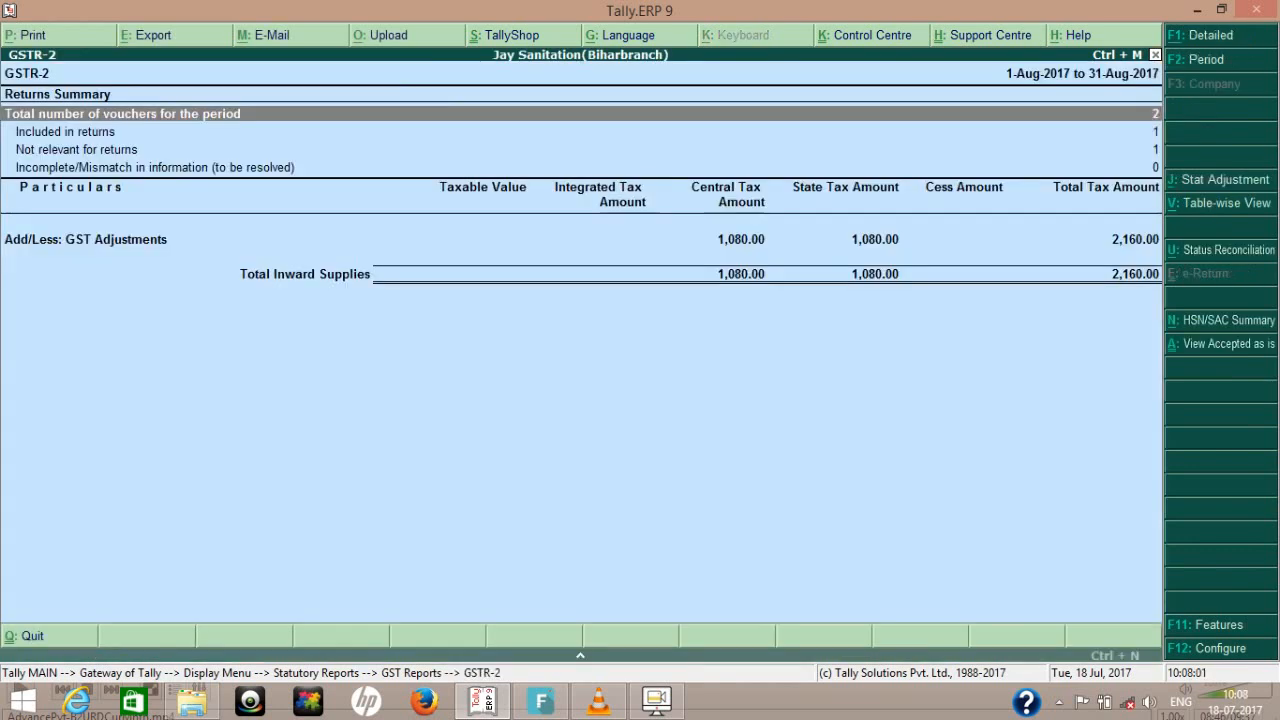
{"action": "key", "text": "alt+v"}
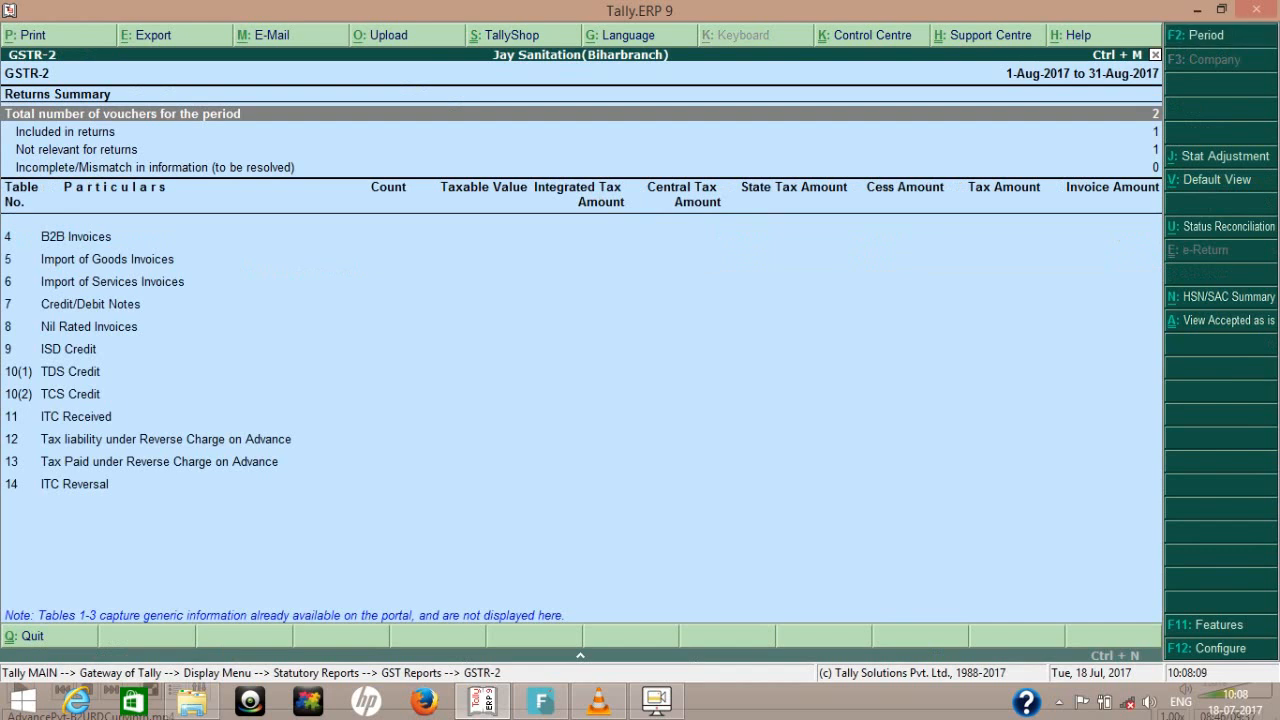
- Set the GSTR-2 reporting period to 1-Jul-2017 to 31-Aug-2017
{"action": "key", "text": "F2"}
{"action": "type", "text": "1-7"}
{"action": "key", "text": "Return"}
{"action": "key", "text": "Return"}
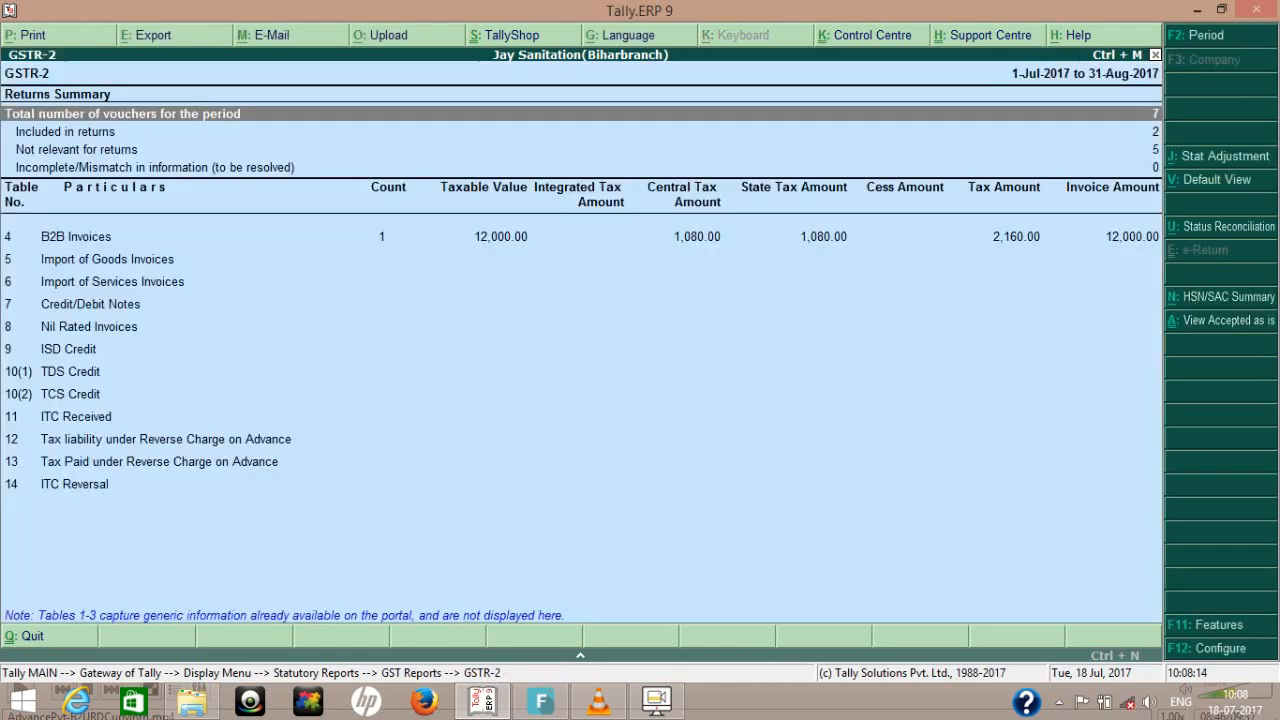
- Examine the vouchers behind the B2B Invoices row of GSTR-2, and return to the returns summary
{"action": "key", "text": "Down"}
{"action": "key", "text": "Down"}
{"action": "key", "text": "Down"}
{"action": "key", "text": "Down"}
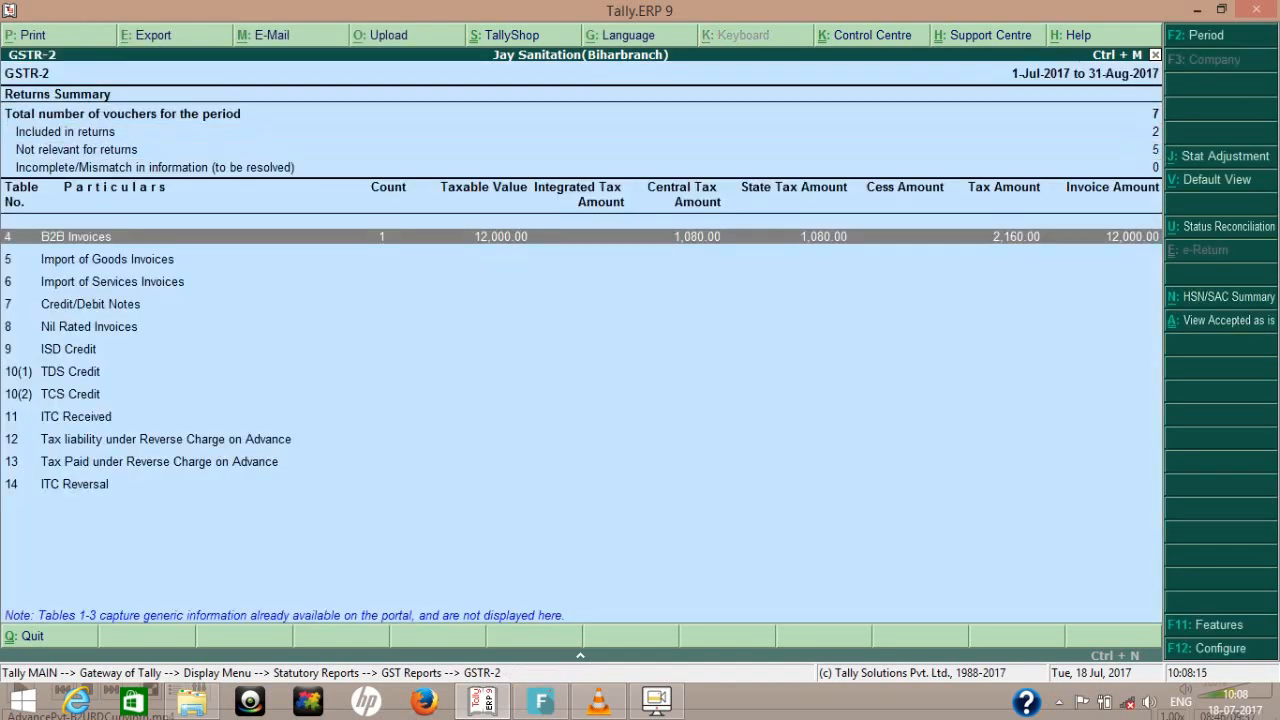
{"action": "key", "text": "Up"}
{"action": "key", "text": "Return"}
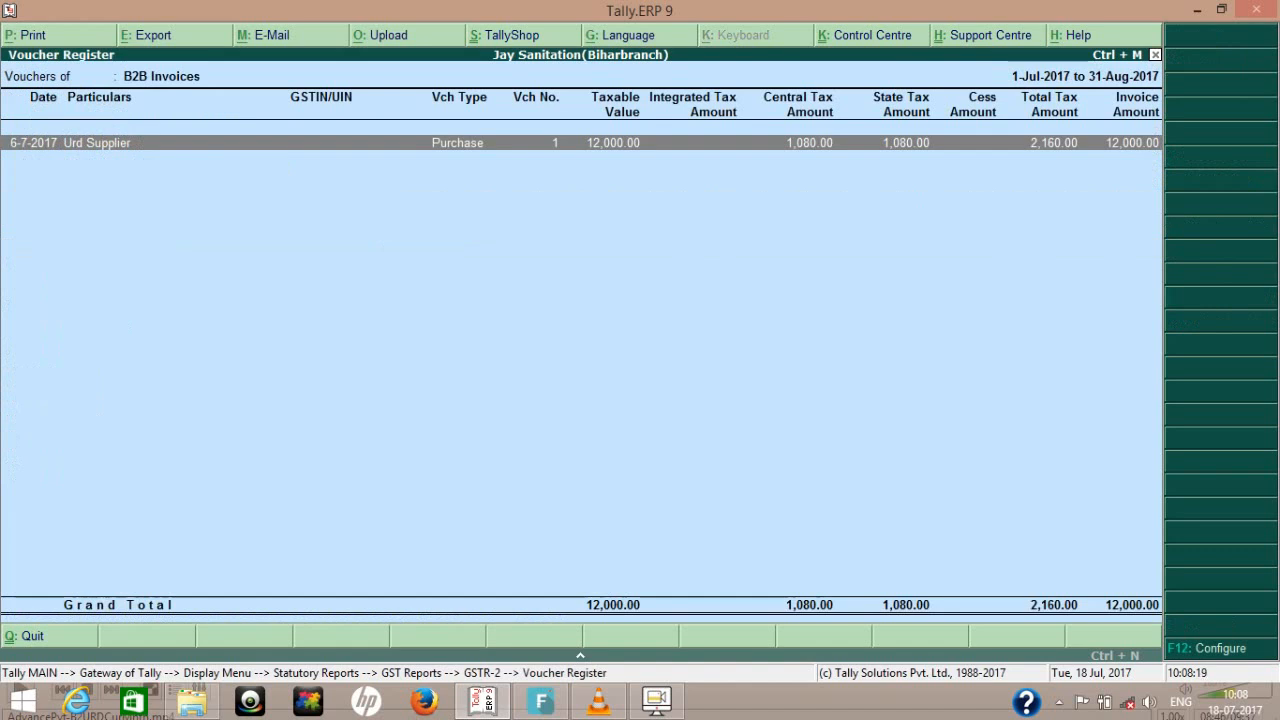
{"action": "key", "text": "Escape"}
- Review the reverse charge supplies and tax liability in GSTR-2's default view, then leave the report and the statutory reports
{"action": "key", "text": "ctrl+v"}
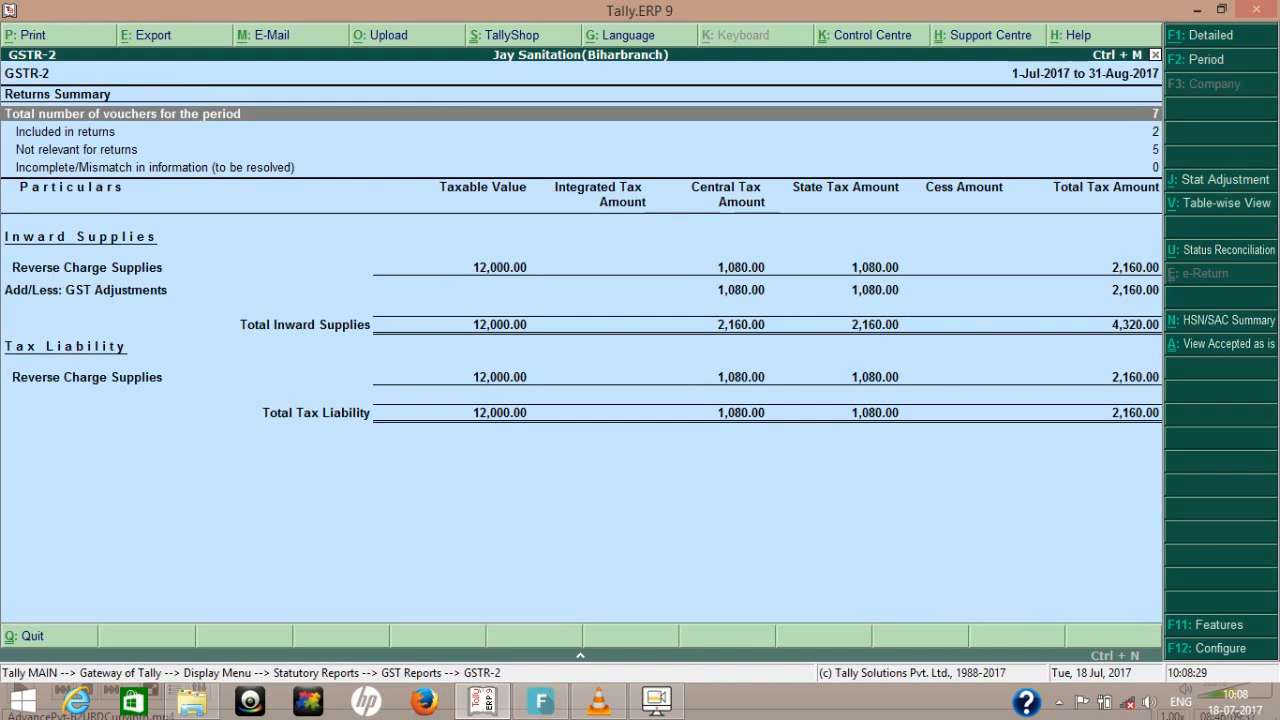
{"action": "key", "text": "Escape"}
{"action": "key", "text": "Escape"}
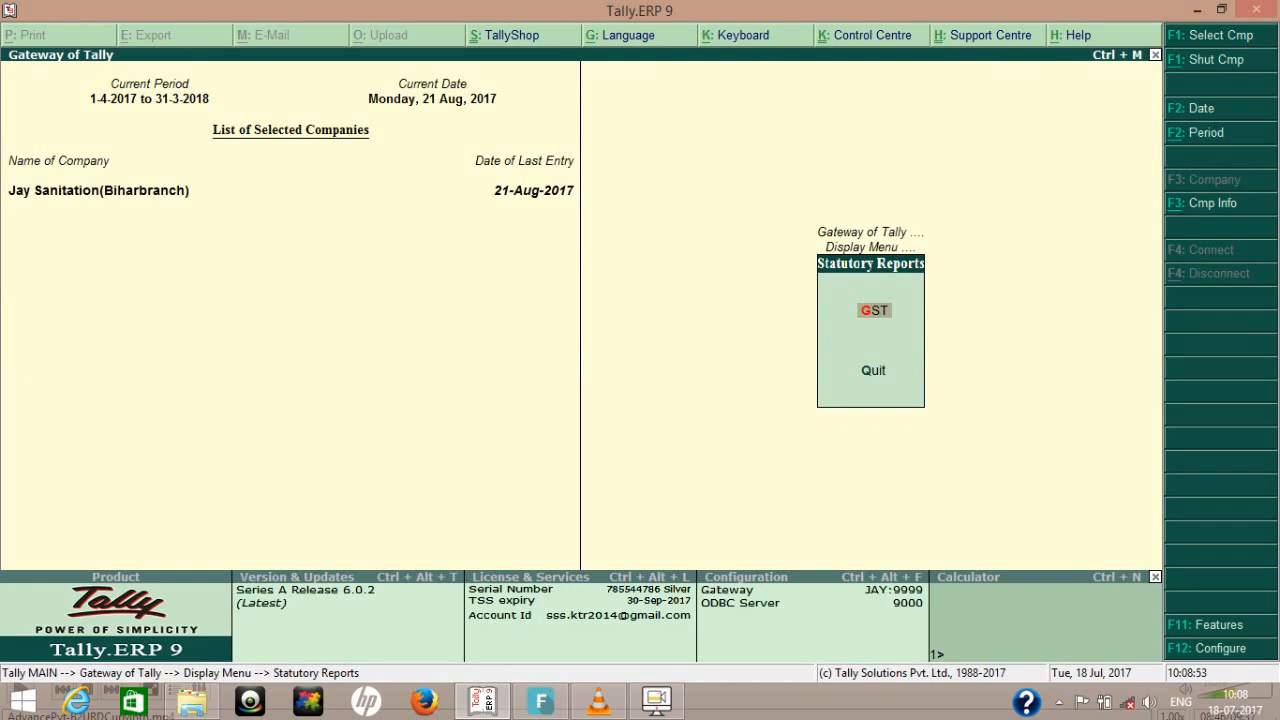
{"action": "key", "text": "Escape"}
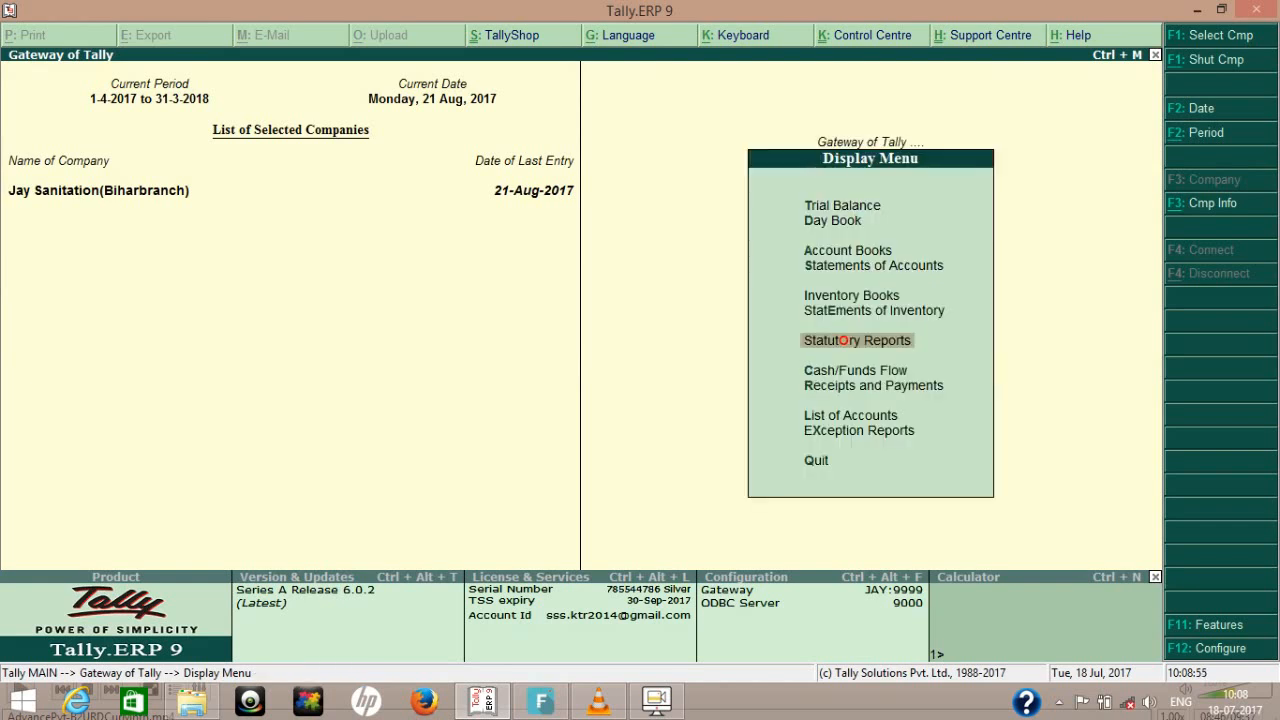